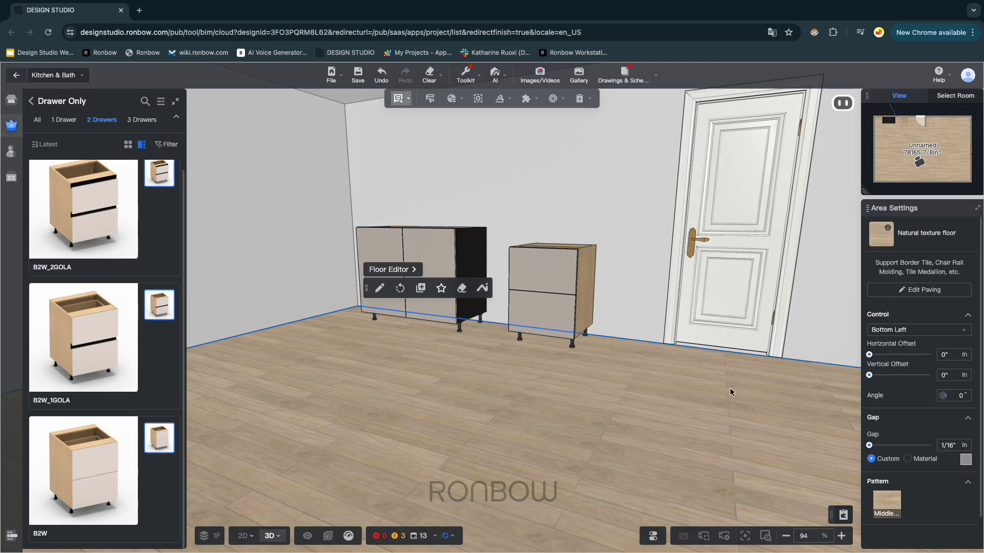
Step: Examine the room's cabinets and door from different distances, heights and angles in the 3D view
{"action": "key", "text": "Escape"}
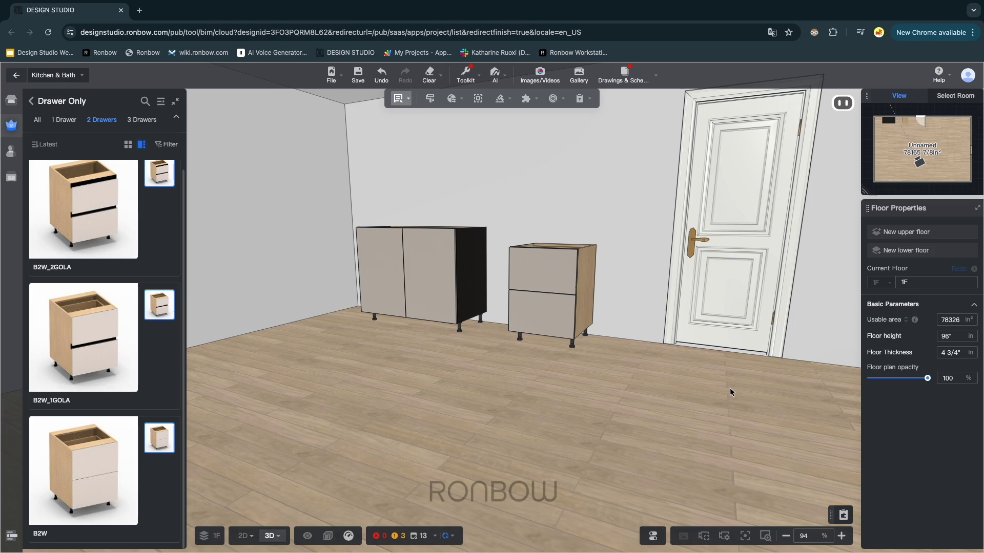
{"action": "scroll", "coordinate": [729, 389], "scroll_direction": "up", "scroll_amount": 5}
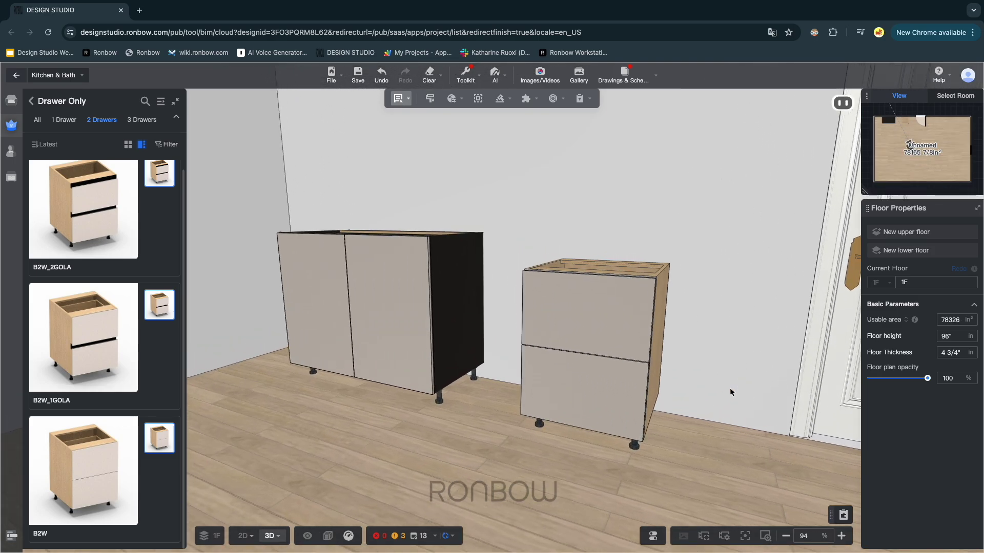
{"action": "key", "text": "a"}
{"action": "key", "text": "s"}
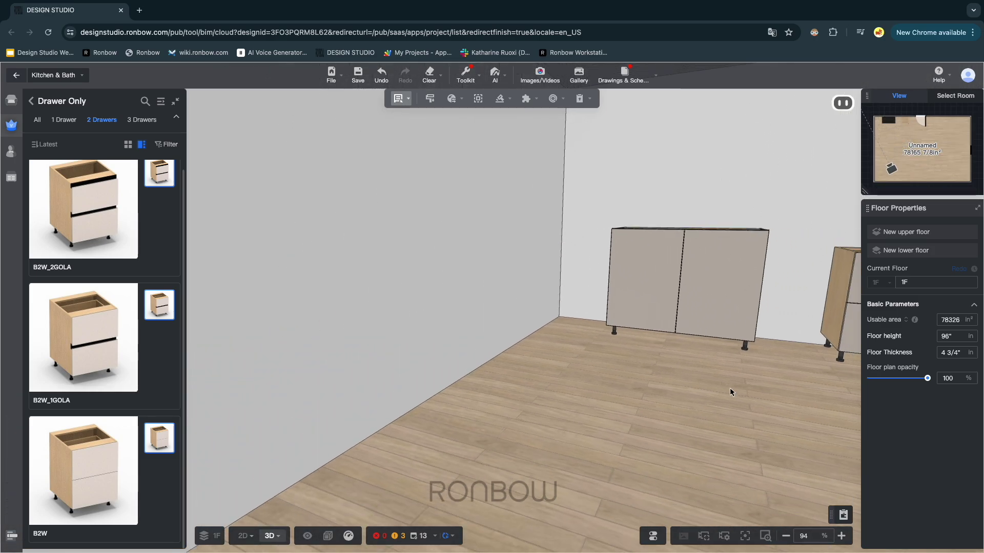
{"action": "key", "text": "d"}
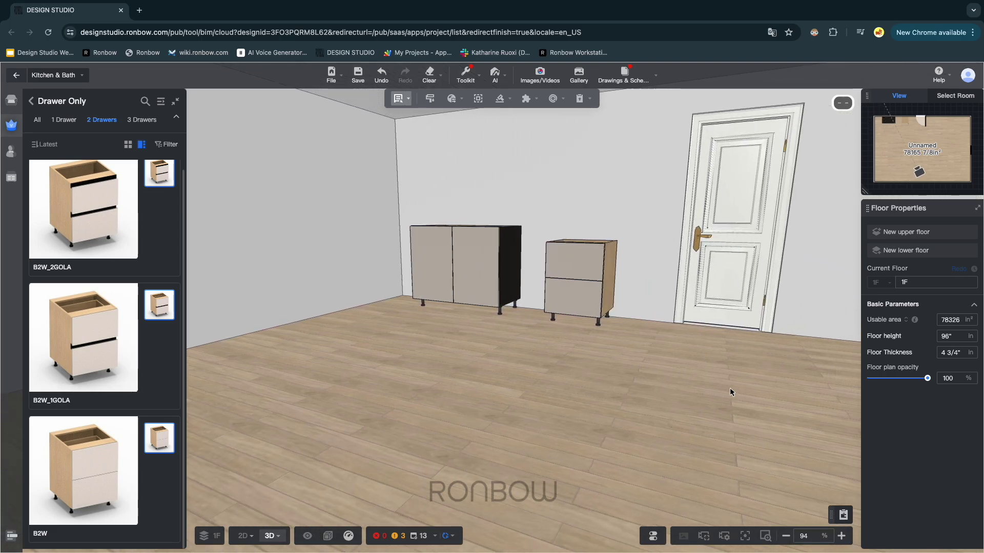
{"action": "key", "text": "q"}
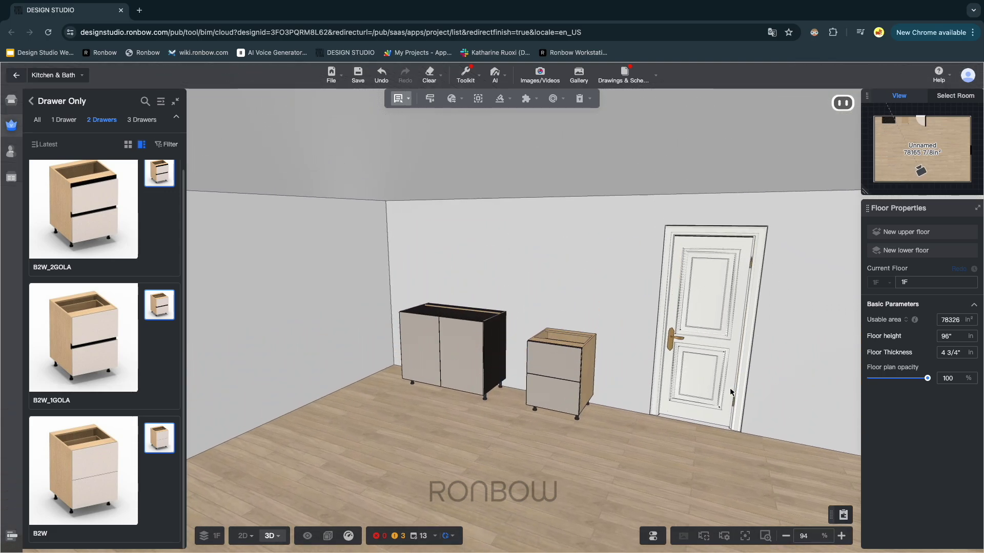
{"action": "key", "text": "e"}
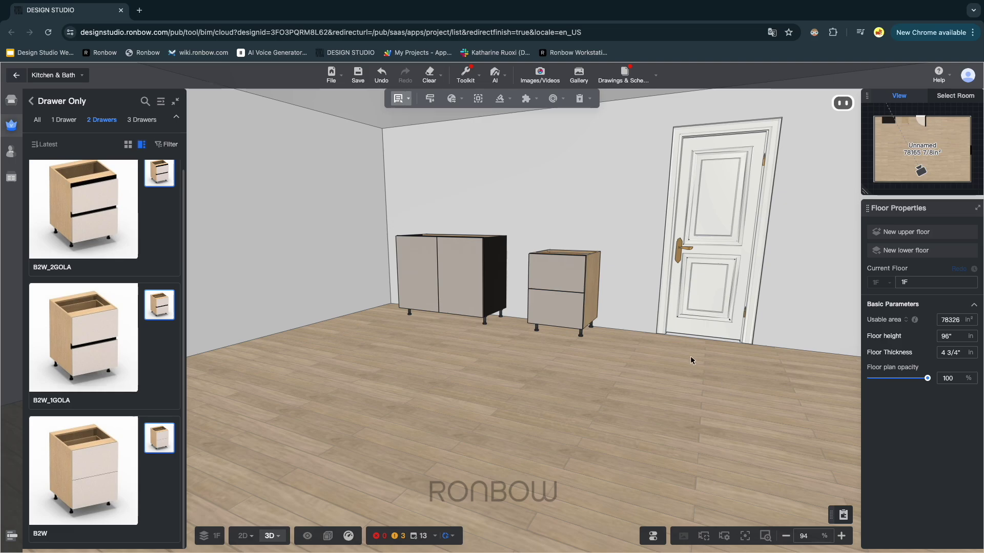
{"action": "key", "text": "e"}
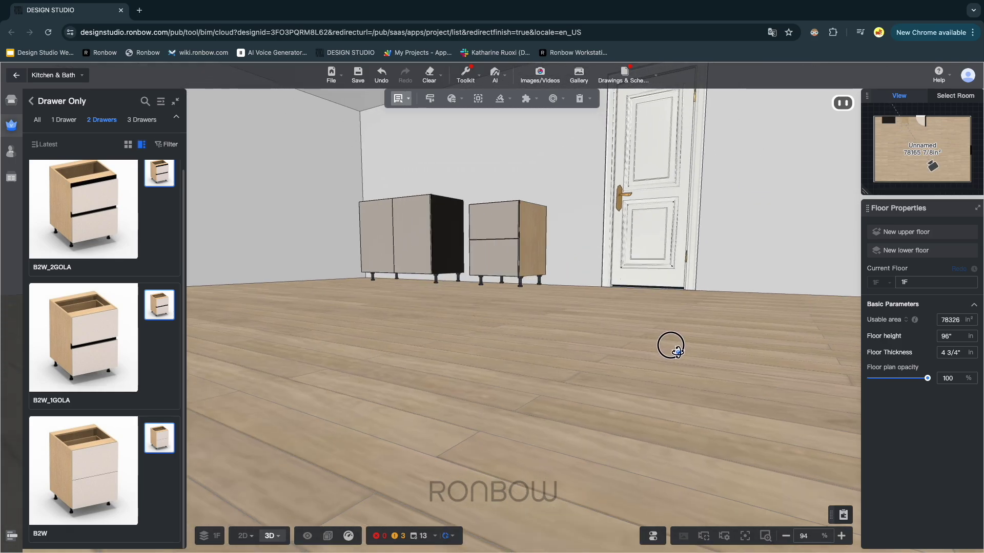
{"action": "left_click_drag", "start_coordinate": [696, 356], "coordinate": [646, 377]}
{"action": "right_click_drag", "start_coordinate": [639, 393], "coordinate": [637, 389]}
{"action": "key", "text": "e"}
{"action": "key", "text": "q"}
{"action": "key", "text": "w"}
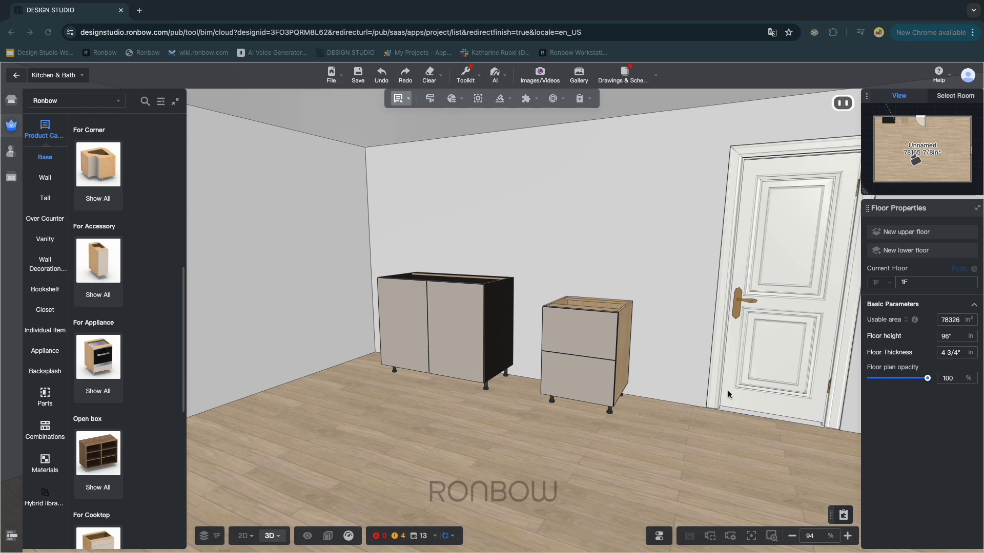
Step: Clear all Kitchen & Bath custom furniture from the room
{"action": "left_click", "coordinate": [434, 76]}
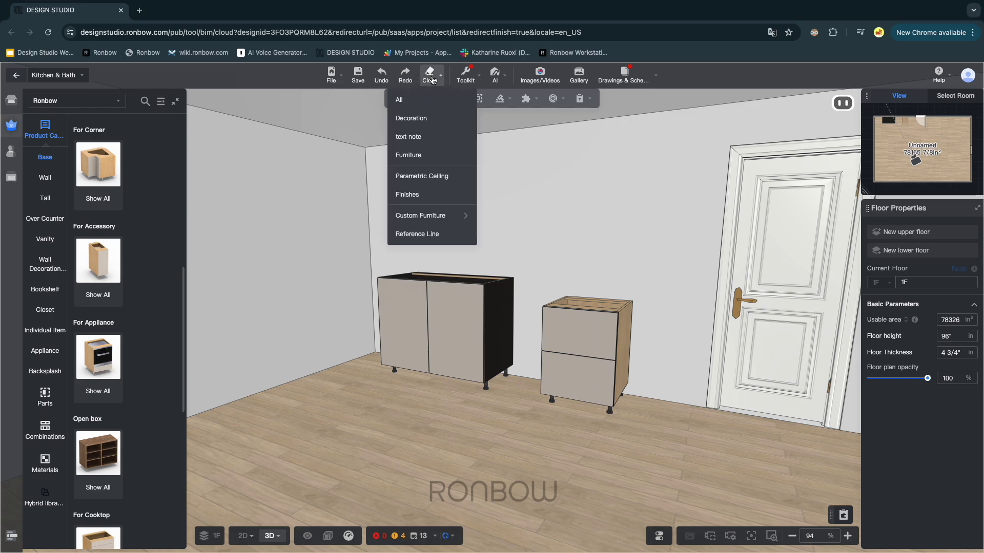
{"action": "mouse_move", "coordinate": [416, 216]}
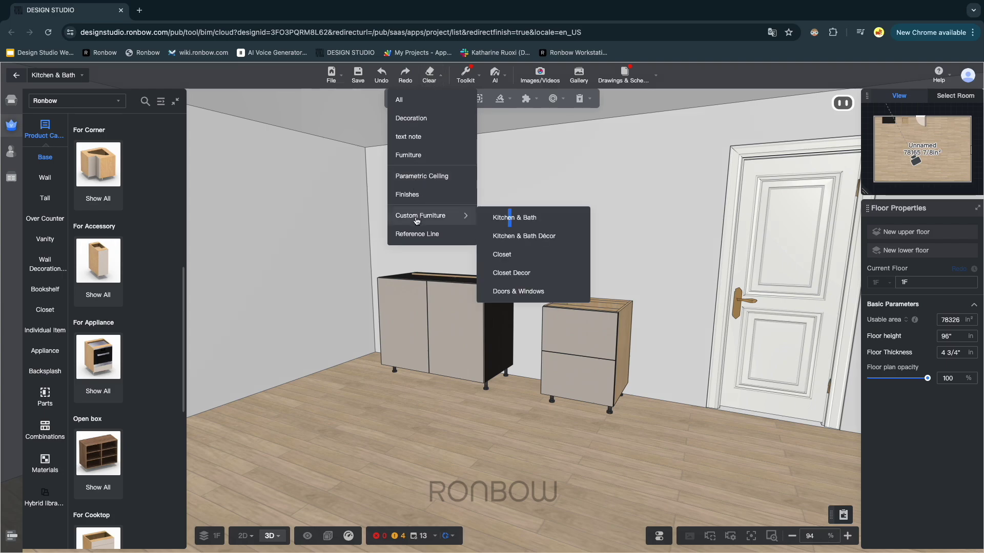
{"action": "left_click", "coordinate": [520, 215]}
{"action": "left_click", "coordinate": [555, 293]}
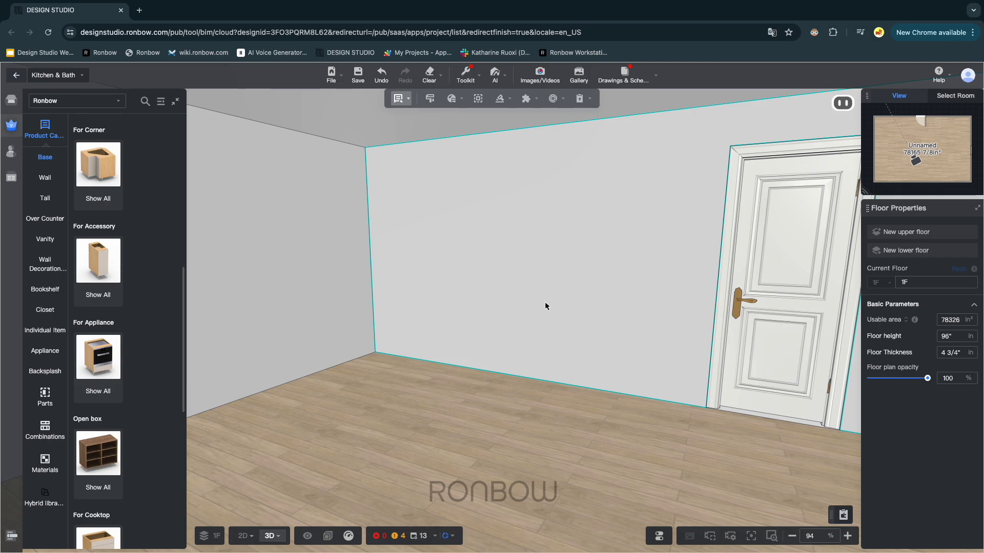
Step: Place a BBLINDL base corner cabinet in the empty room corner shown by the first saved camera view
{"action": "left_click", "coordinate": [709, 538]}
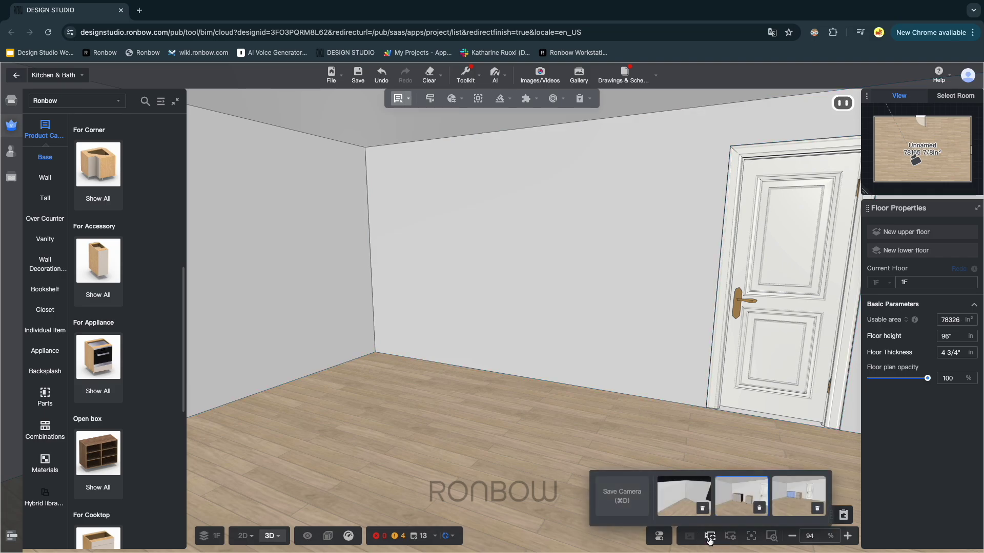
{"action": "left_click", "coordinate": [680, 507]}
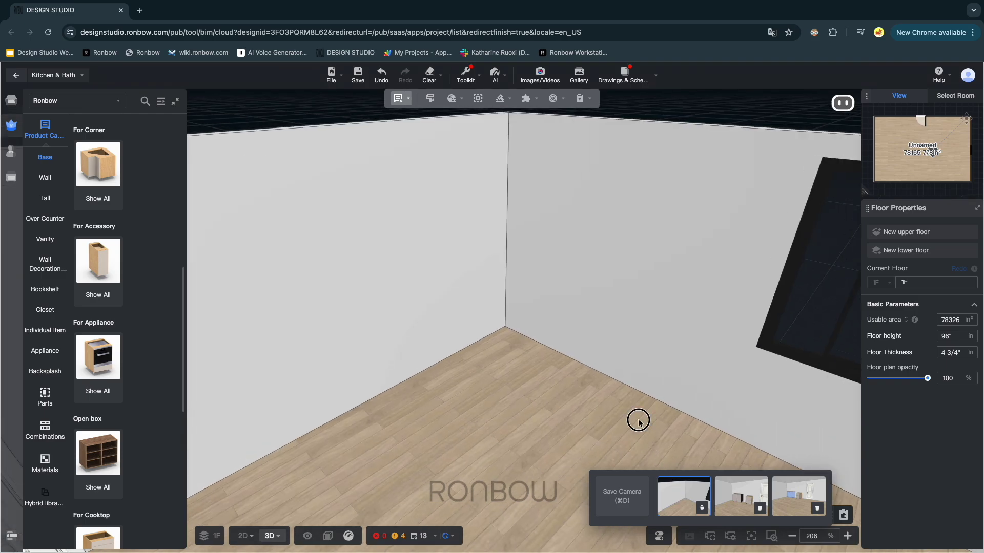
{"action": "left_click", "coordinate": [638, 421]}
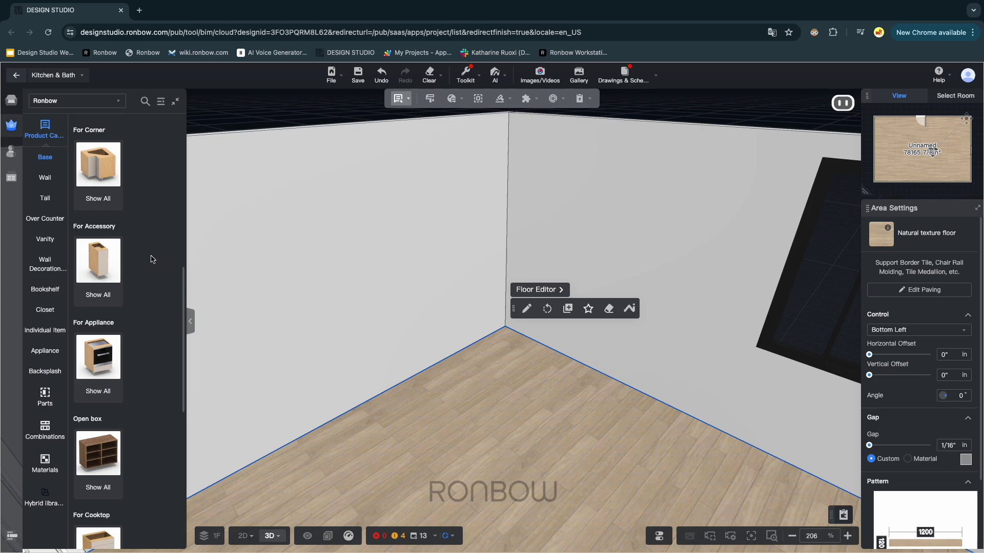
{"action": "left_click", "coordinate": [108, 179]}
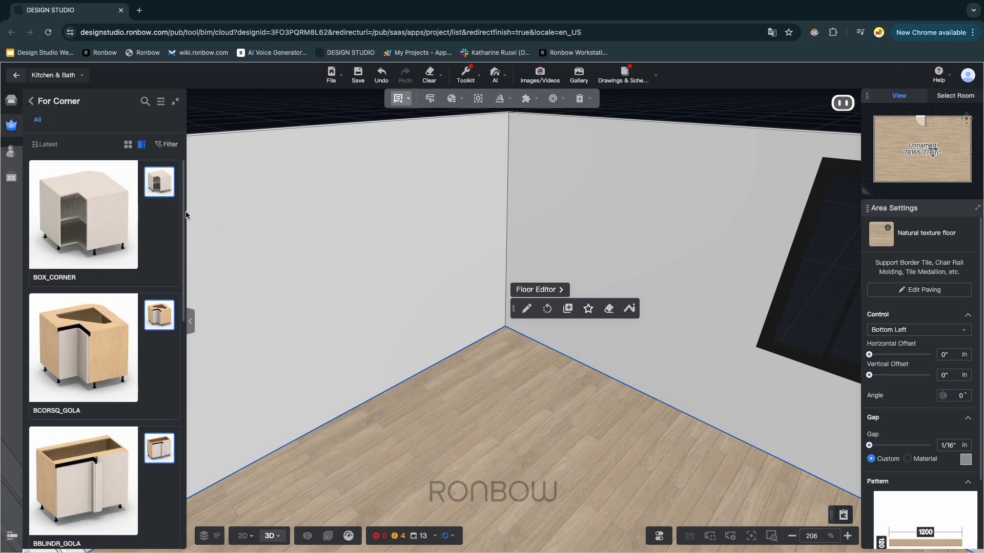
{"action": "left_click_drag", "start_coordinate": [184, 211], "coordinate": [187, 391]}
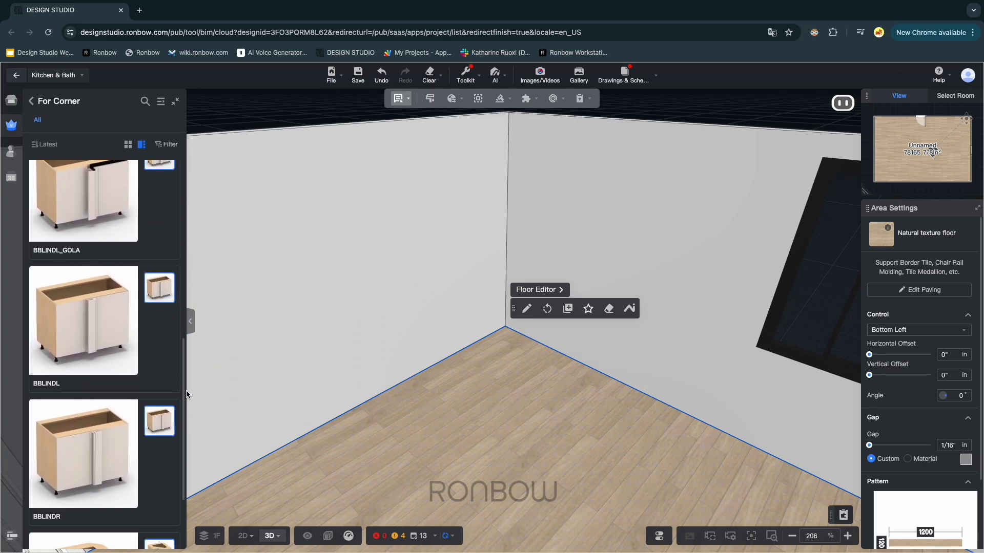
{"action": "left_click", "coordinate": [76, 315]}
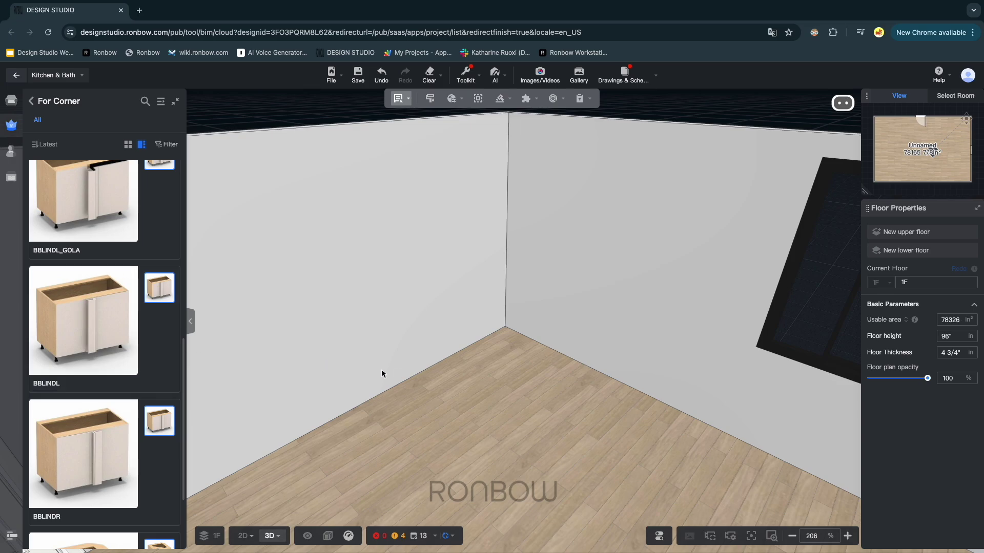
{"action": "left_click", "coordinate": [514, 328]}
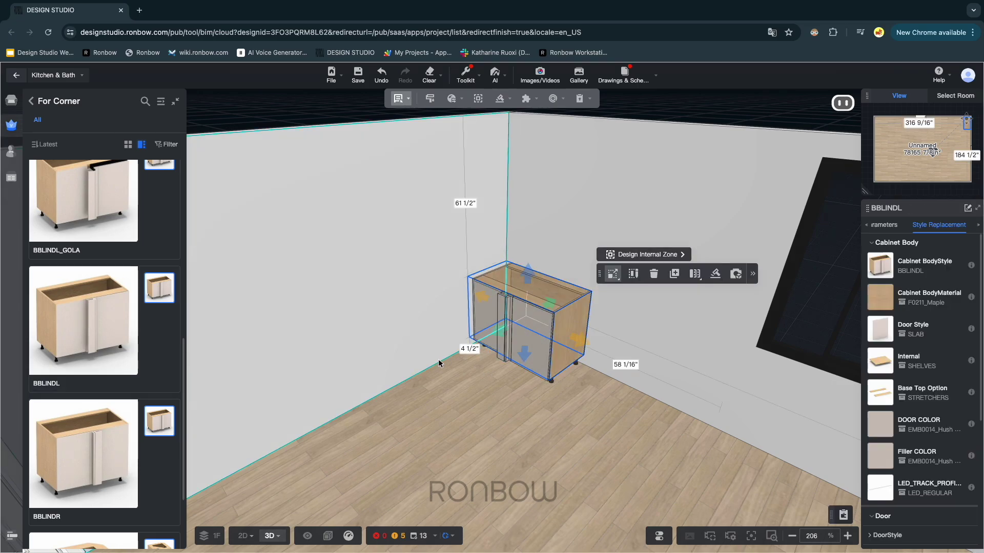
Step: Place a B1D_ACCESSORY base cabinet against the door wall, next to the blind corner cabinet
{"action": "left_click_drag", "start_coordinate": [451, 402], "coordinate": [397, 454]}
{"action": "scroll", "coordinate": [518, 396], "scroll_direction": "up", "scroll_amount": 5}
{"action": "scroll", "coordinate": [374, 465], "scroll_direction": "up", "scroll_amount": 4}
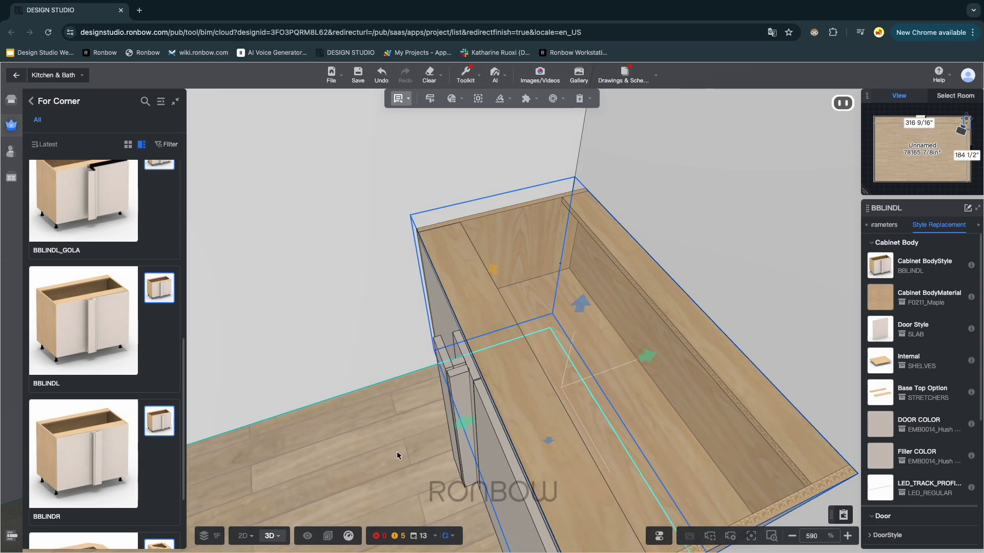
{"action": "scroll", "coordinate": [396, 451], "scroll_direction": "down", "scroll_amount": 2}
{"action": "left_click_drag", "start_coordinate": [397, 462], "coordinate": [441, 423]}
{"action": "scroll", "coordinate": [442, 423], "scroll_direction": "down", "scroll_amount": 2}
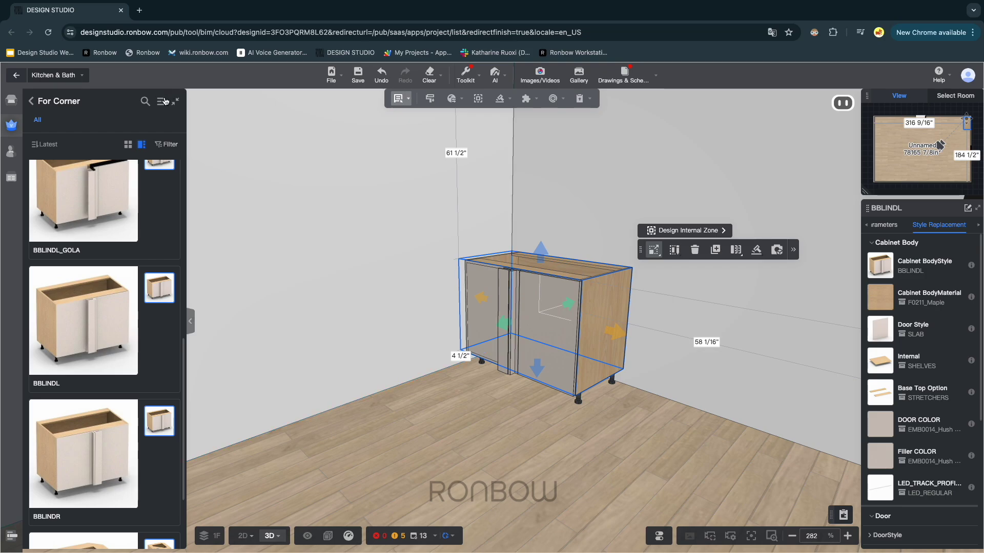
{"action": "left_click", "coordinate": [161, 101]}
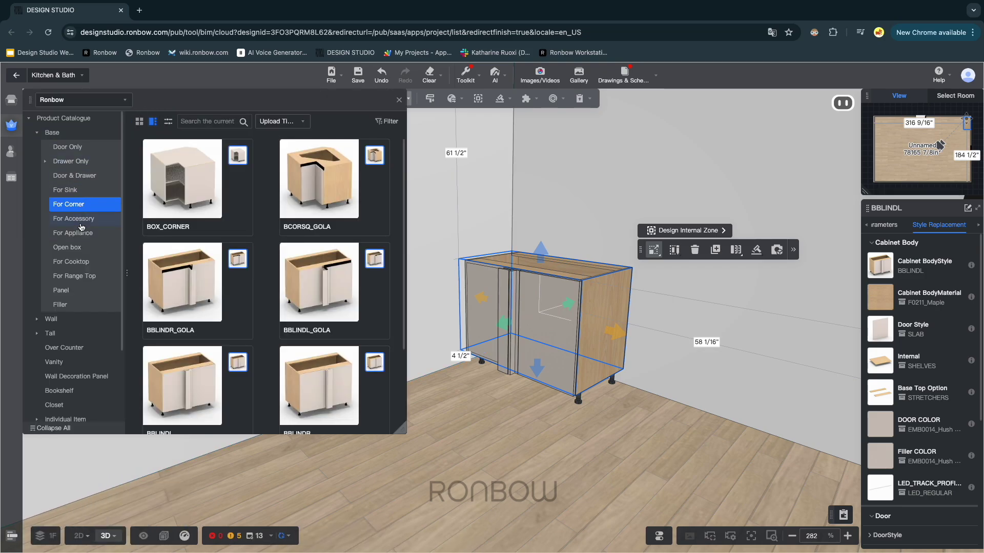
{"action": "left_click", "coordinate": [77, 221]}
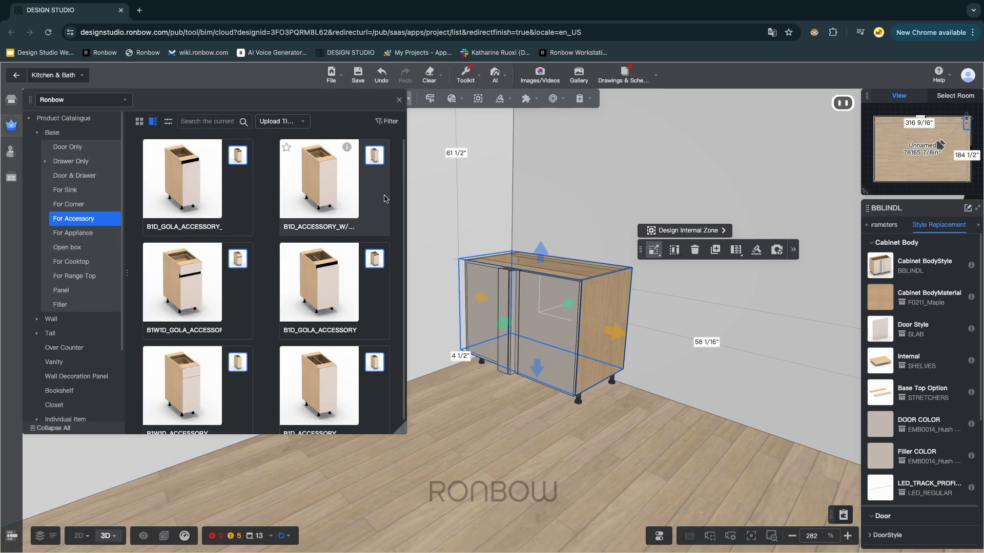
{"action": "left_click", "coordinate": [415, 390]}
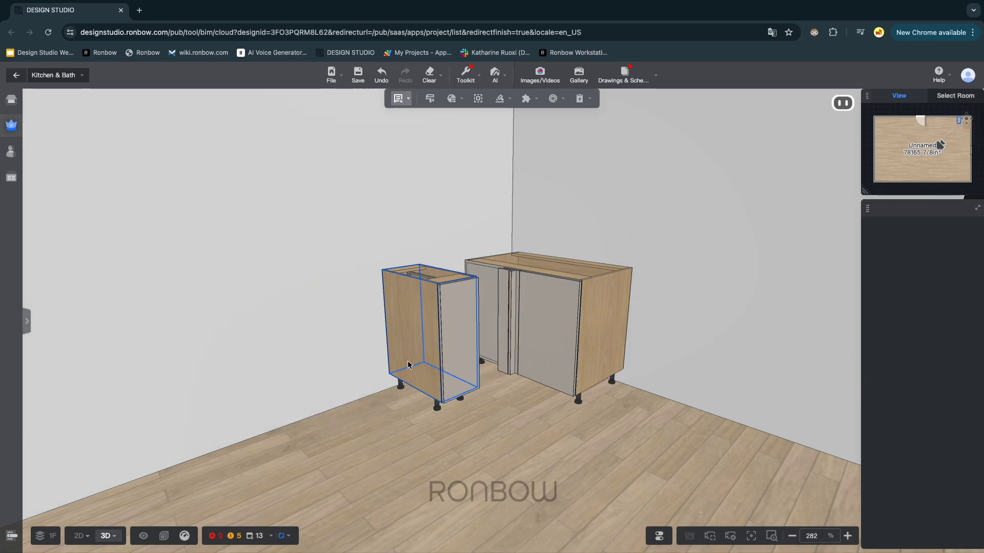
{"action": "left_click", "coordinate": [444, 343]}
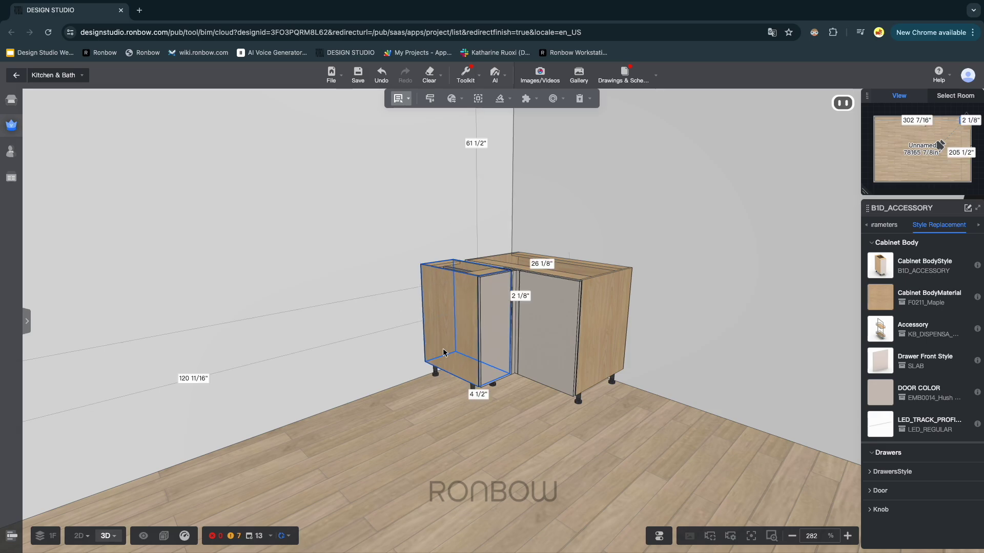
{"action": "left_click", "coordinate": [443, 350]}
Step: Place a B1D_RANGE_TOP base cabinet against the accessory cabinet and copy the accessory cabinet to the range top's free side
{"action": "left_click_drag", "start_coordinate": [428, 452], "coordinate": [508, 423]}
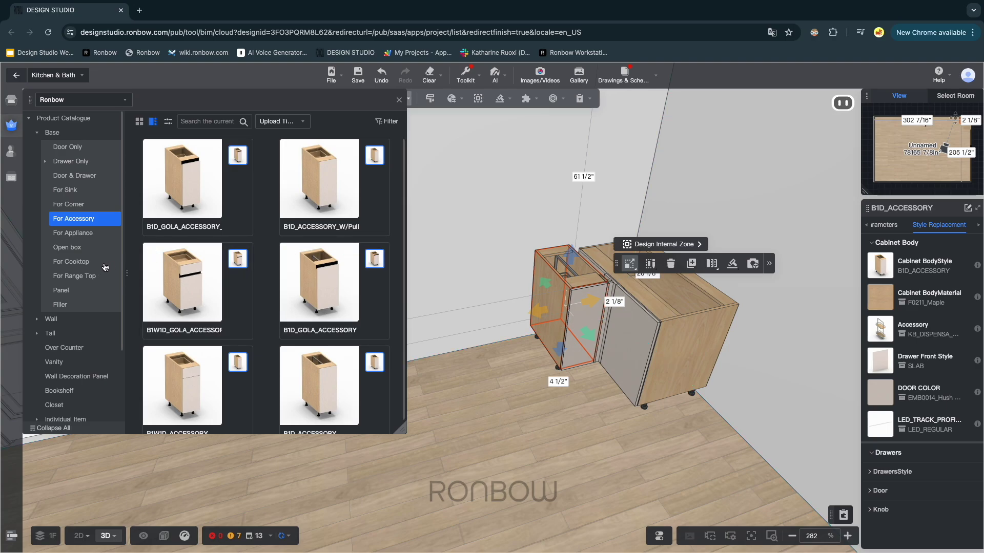
{"action": "left_click", "coordinate": [89, 277]}
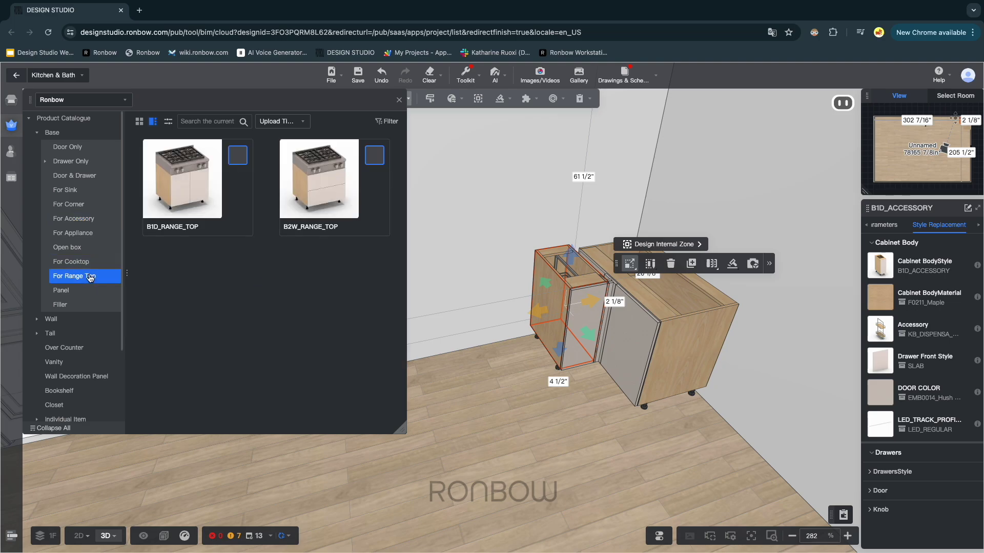
{"action": "left_click", "coordinate": [182, 207]}
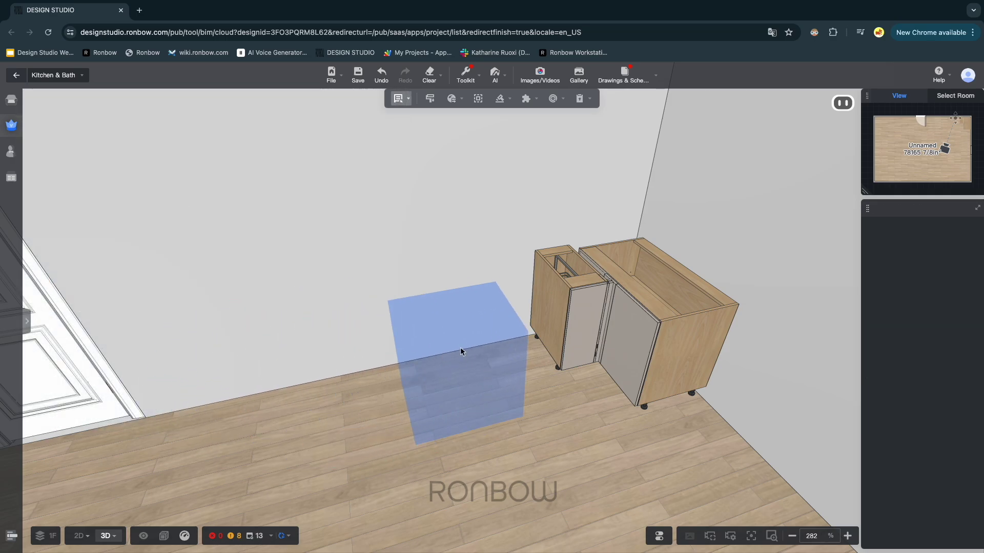
{"action": "left_click", "coordinate": [490, 328]}
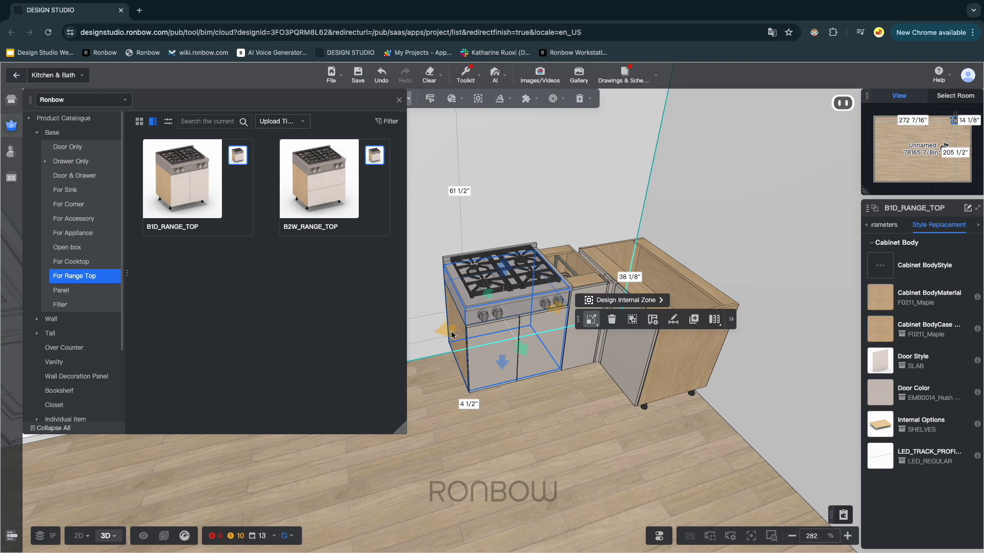
{"action": "left_click", "coordinate": [582, 354]}
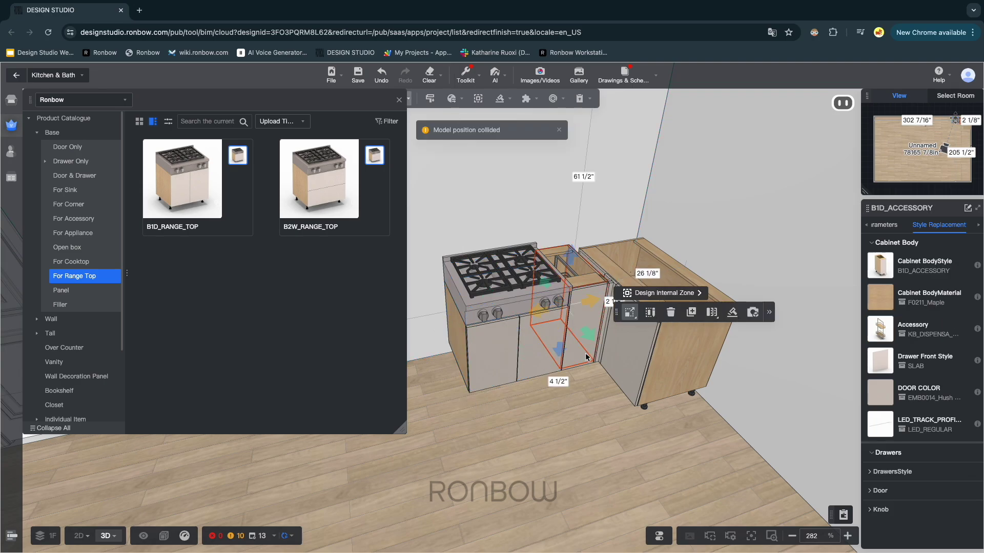
{"action": "left_click_drag", "start_coordinate": [584, 355], "coordinate": [439, 352]}
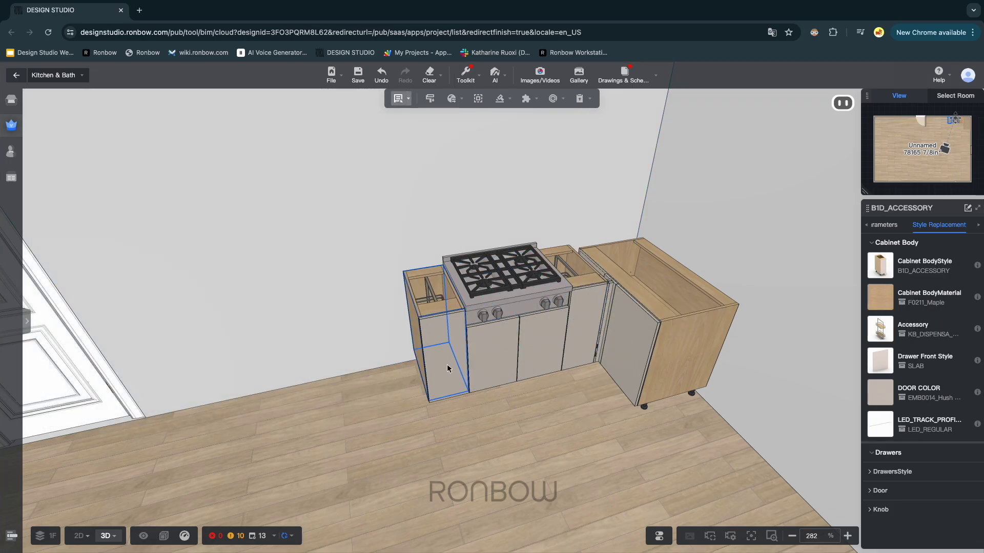
Step: Place a B3W three-drawer base cabinet at the end of the run, against the copied accessory cabinet
{"action": "left_click_drag", "start_coordinate": [441, 438], "coordinate": [667, 395]}
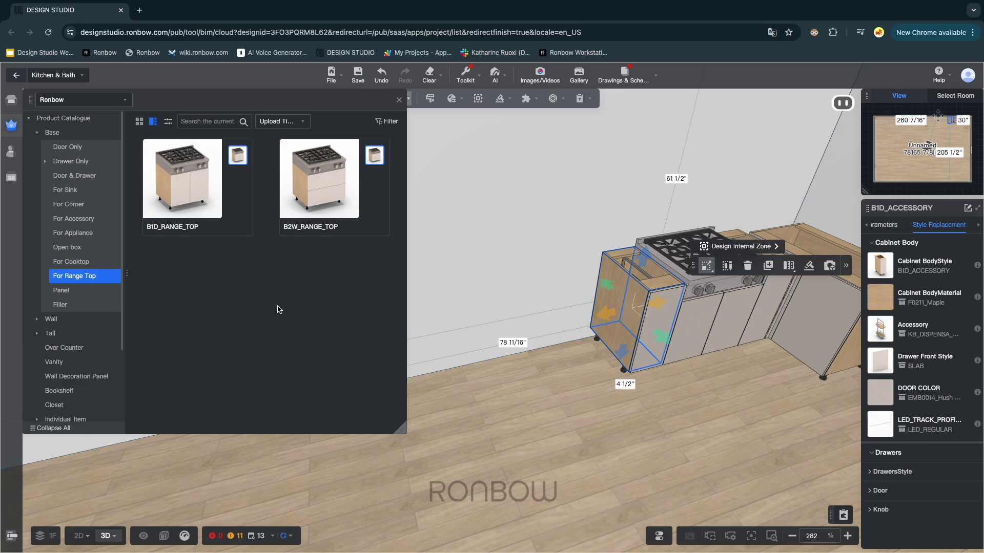
{"action": "left_click", "coordinate": [45, 161]}
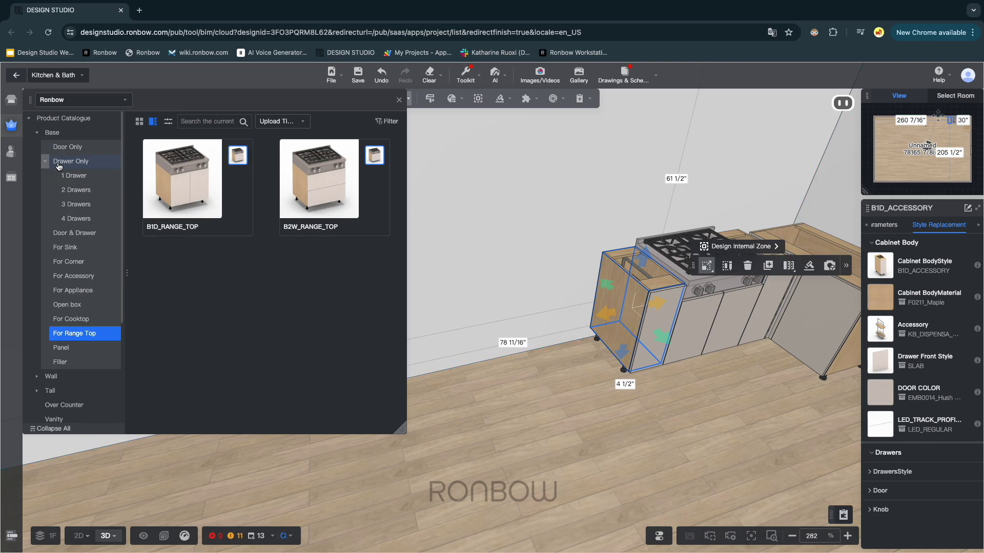
{"action": "left_click", "coordinate": [81, 203]}
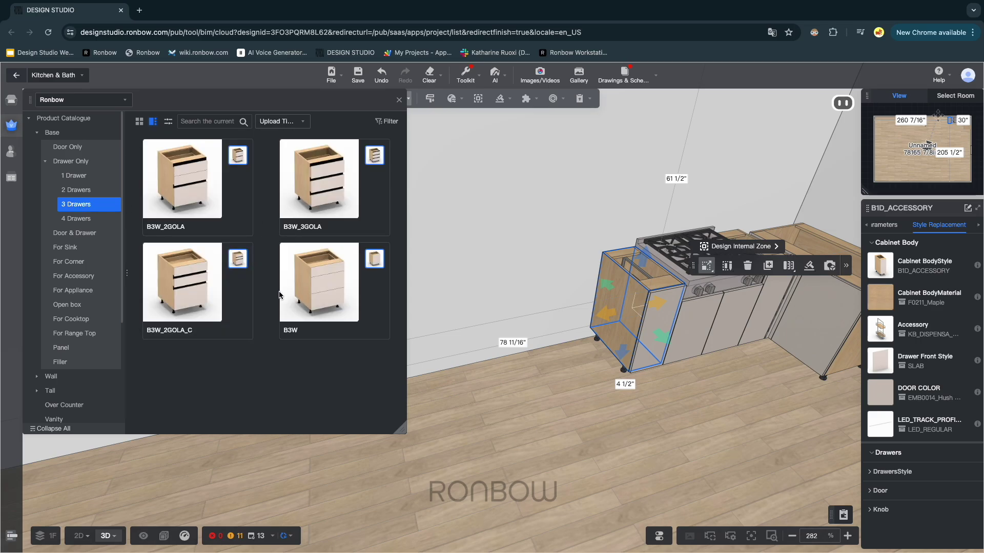
{"action": "left_click", "coordinate": [302, 299]}
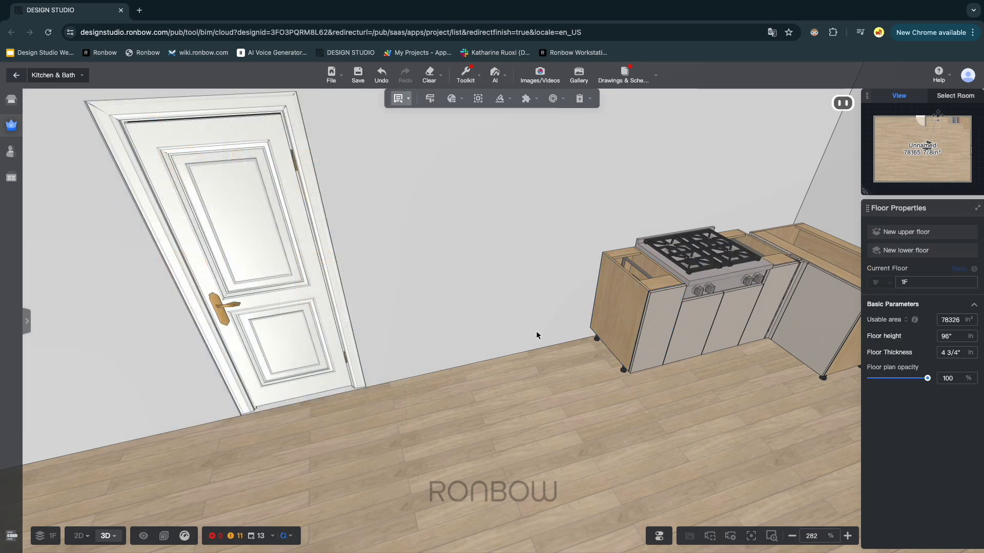
{"action": "left_click", "coordinate": [582, 321]}
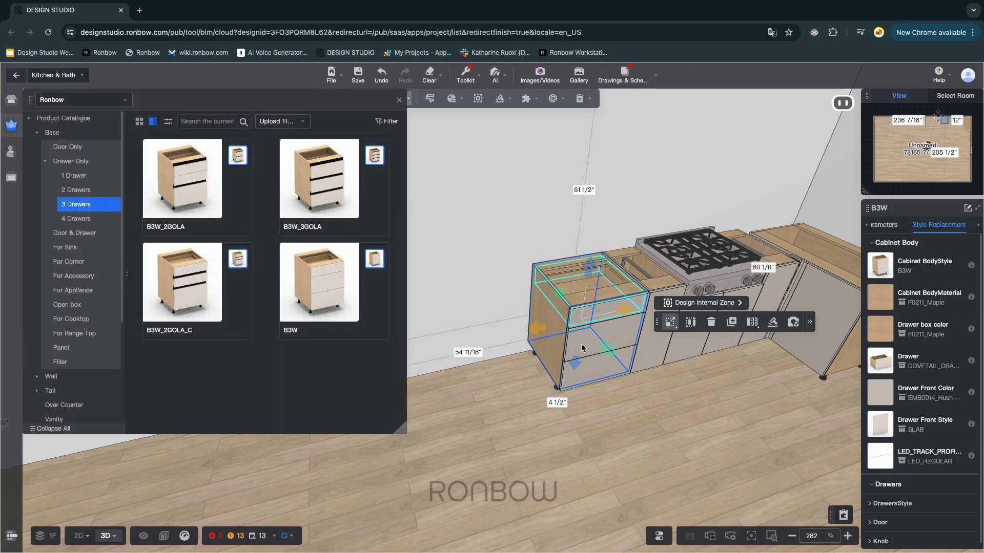
Step: Set the drawer front configuration of the B3W three-drawer base cabinet to EQ_DIVIDE
{"action": "left_click_drag", "start_coordinate": [606, 428], "coordinate": [569, 417]}
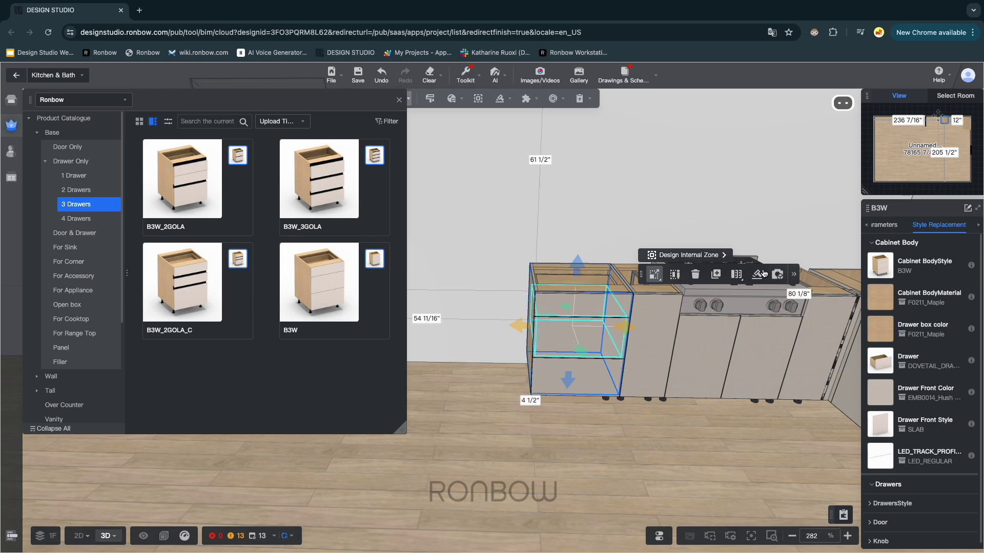
{"action": "left_click", "coordinate": [881, 227]}
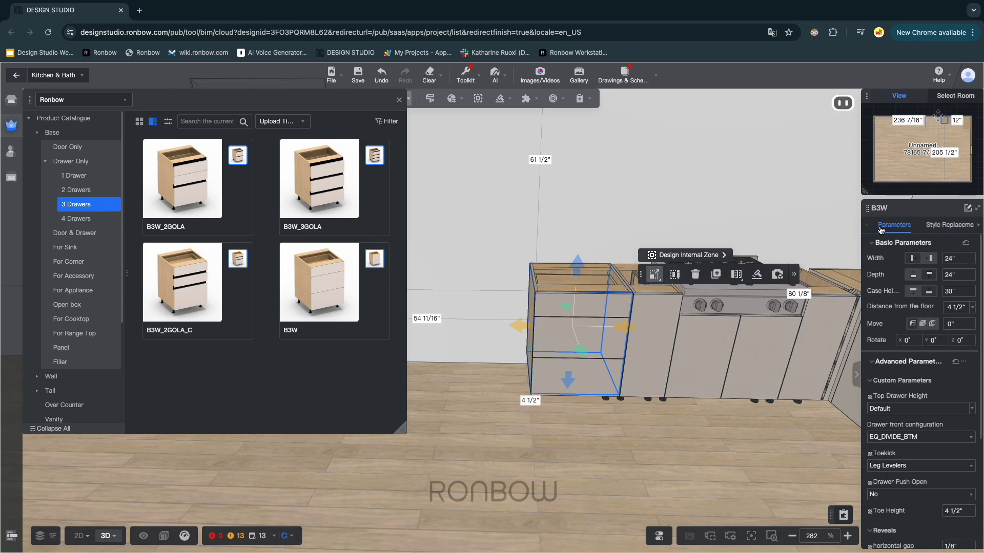
{"action": "left_click", "coordinate": [886, 438]}
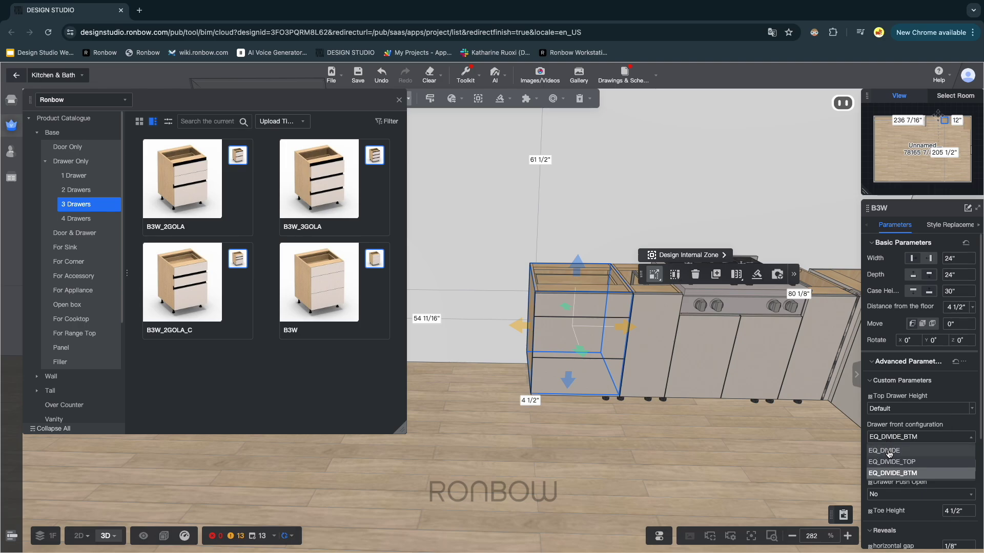
{"action": "left_click", "coordinate": [889, 454]}
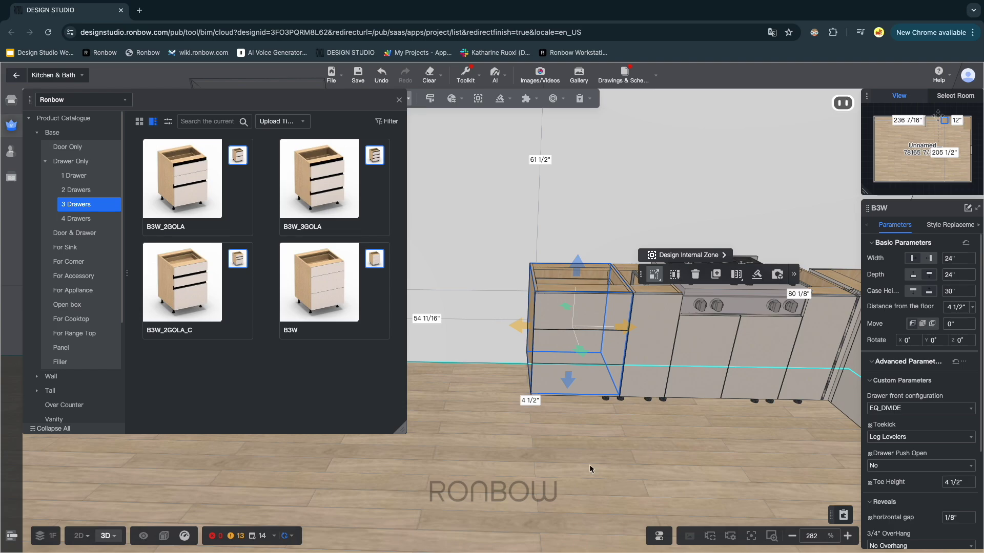
Step: Place a PNL_SIDE base panel on the exposed end of the blind corner cabinet
{"action": "left_click_drag", "start_coordinate": [498, 460], "coordinate": [576, 454]}
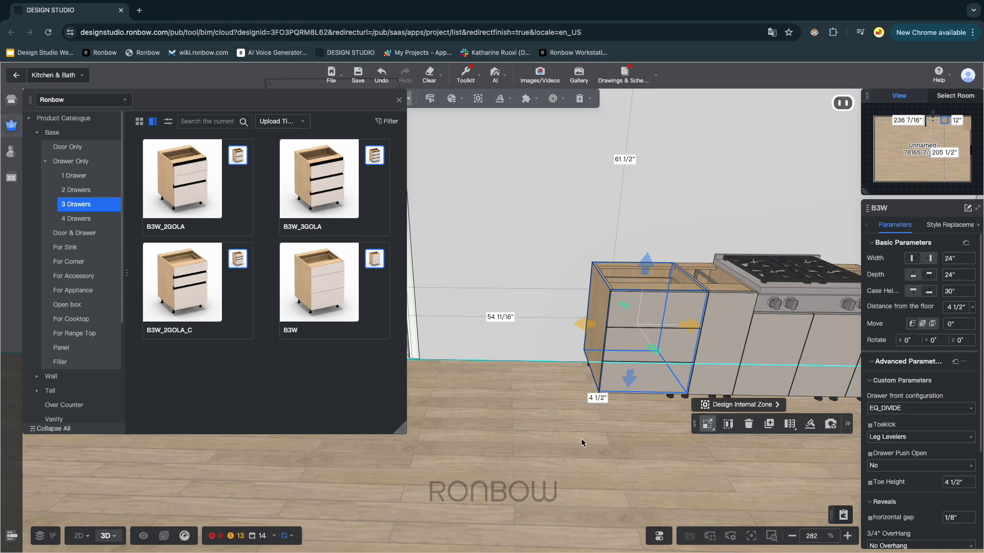
{"action": "left_click_drag", "start_coordinate": [581, 438], "coordinate": [367, 455]}
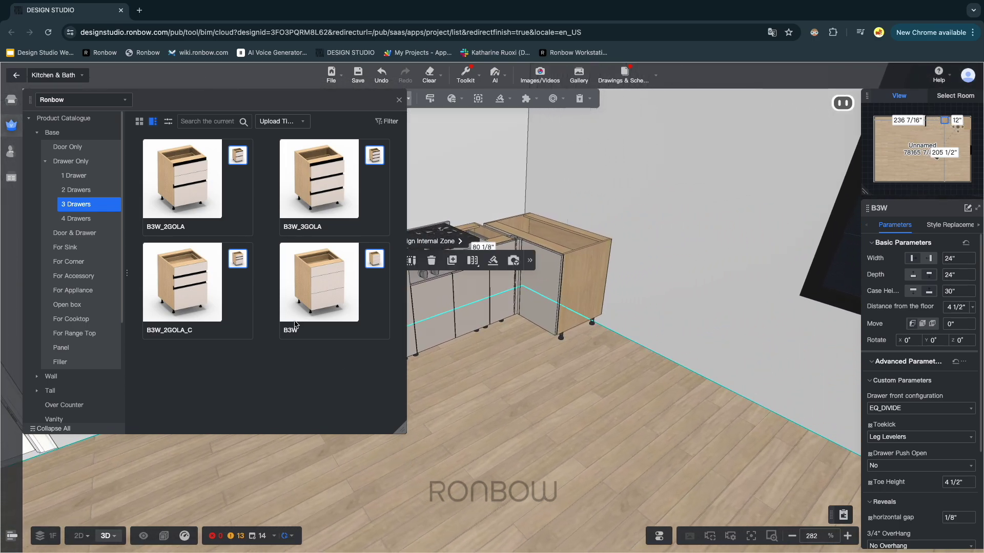
{"action": "left_click", "coordinate": [67, 348]}
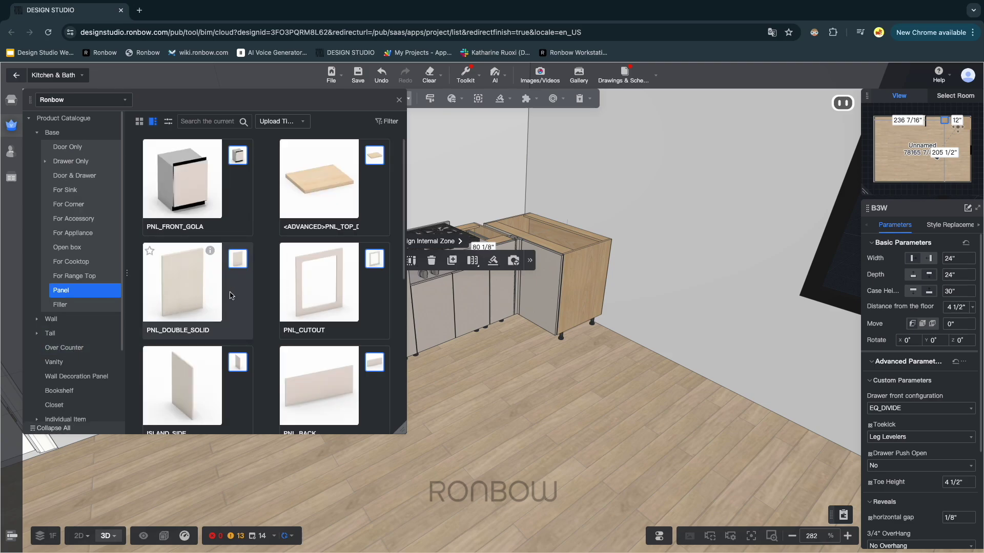
{"action": "left_click_drag", "start_coordinate": [405, 224], "coordinate": [404, 320]}
{"action": "left_click", "coordinate": [184, 290]}
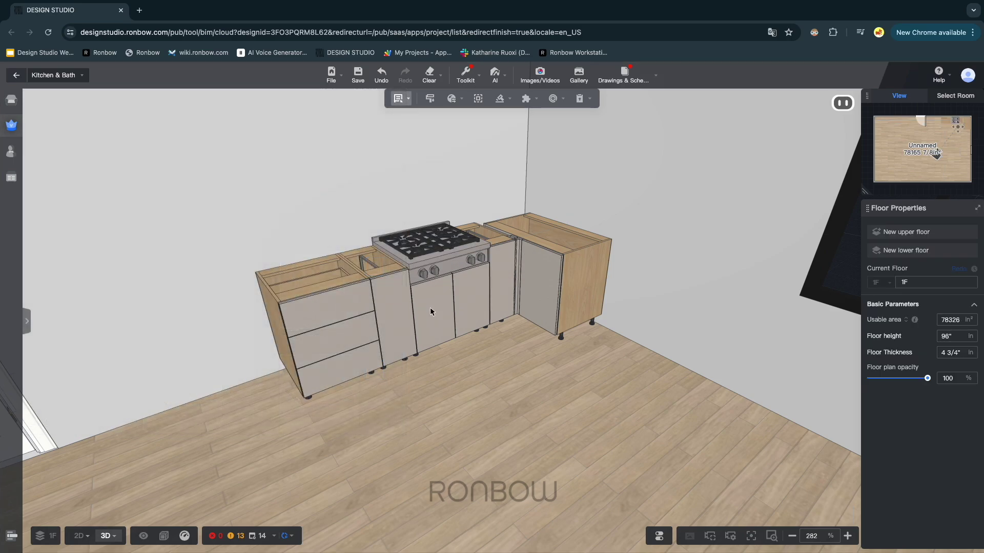
{"action": "left_click", "coordinate": [575, 302]}
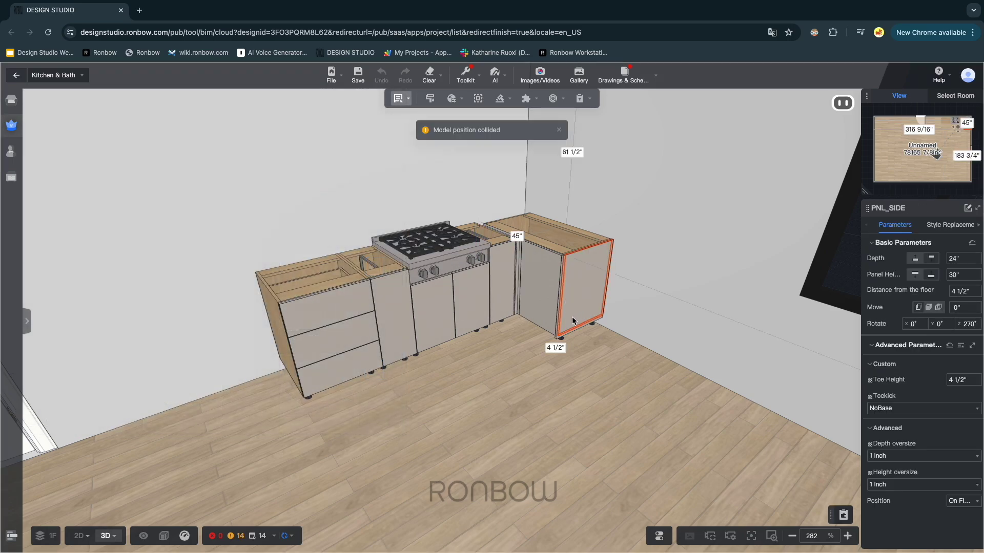
Step: Stretch the corner cabinet's side panel down to the floor for a panel height of 34 1/2"
{"action": "left_click_drag", "start_coordinate": [603, 381], "coordinate": [612, 380]}
{"action": "scroll", "coordinate": [620, 364], "scroll_direction": "up", "scroll_amount": 8}
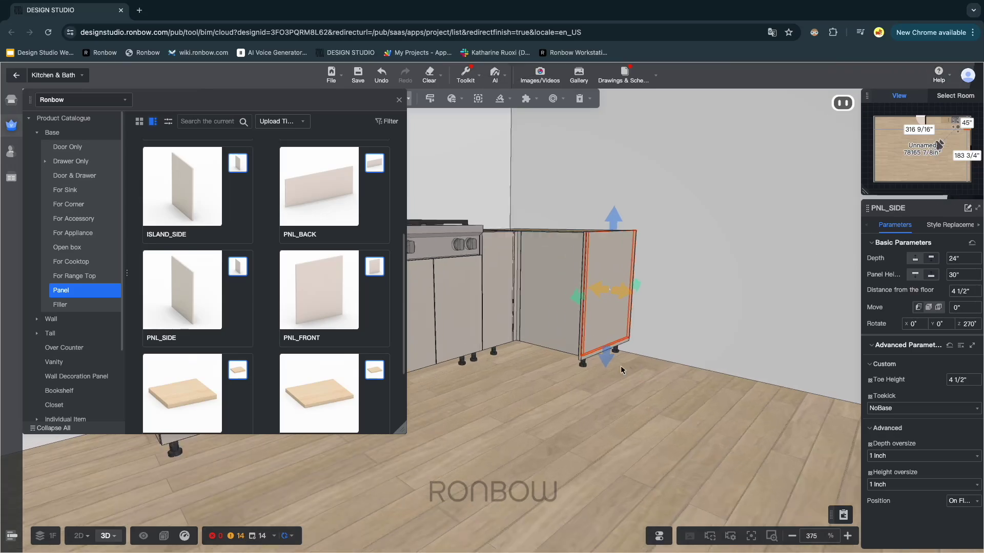
{"action": "mouse_move", "coordinate": [726, 425]}
{"action": "left_mouse_down"}
{"action": "mouse_move", "coordinate": [747, 413]}
{"action": "mouse_move", "coordinate": [739, 419]}
{"action": "left_mouse_up"}
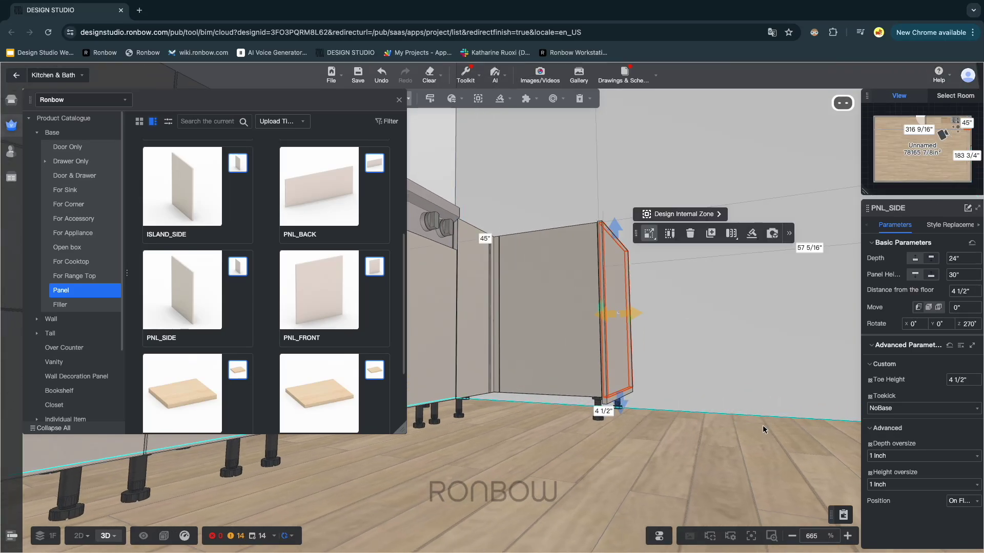
{"action": "left_click_drag", "start_coordinate": [621, 403], "coordinate": [622, 443]}
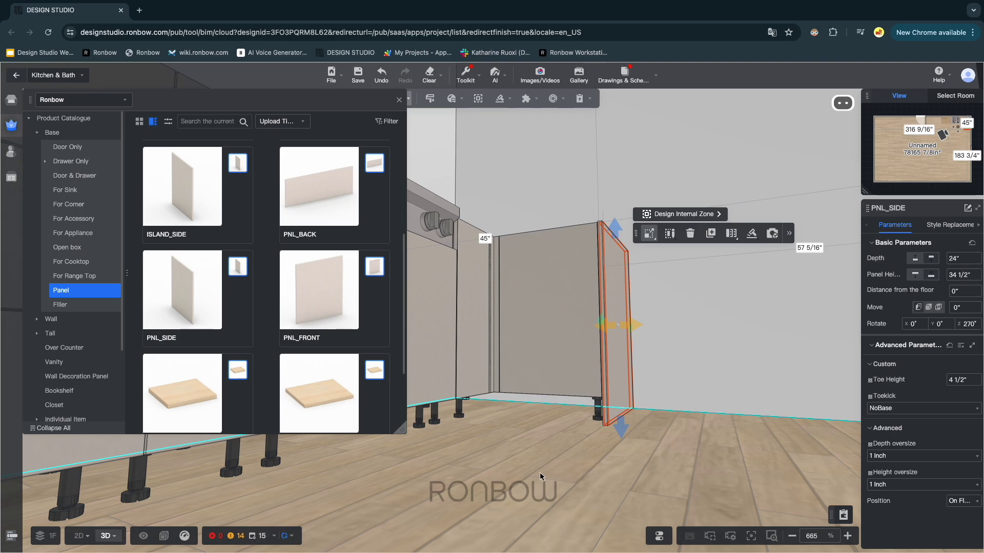
Step: Examine the extended side panel from the outside and the cabinet run towards its three-drawer end
{"action": "scroll", "coordinate": [540, 472], "scroll_direction": "up", "scroll_amount": 5}
{"action": "scroll", "coordinate": [574, 493], "scroll_direction": "down", "scroll_amount": 10}
{"action": "left_click_drag", "start_coordinate": [614, 485], "coordinate": [512, 475]}
{"action": "scroll", "coordinate": [548, 509], "scroll_direction": "down", "scroll_amount": 2}
{"action": "scroll", "coordinate": [545, 509], "scroll_direction": "up", "scroll_amount": 4}
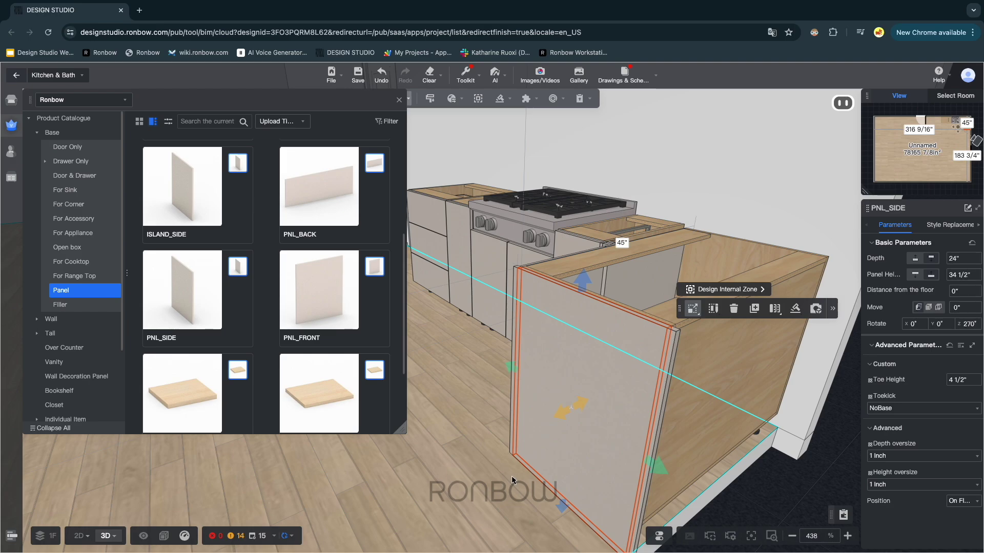
{"action": "scroll", "coordinate": [496, 499], "scroll_direction": "down", "scroll_amount": 5}
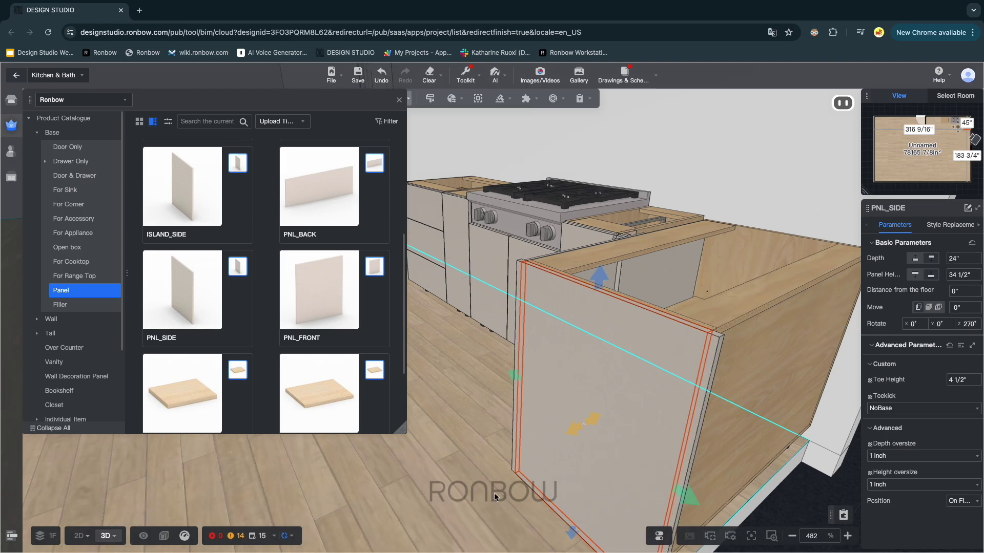
{"action": "left_click_drag", "start_coordinate": [479, 508], "coordinate": [541, 503]}
{"action": "right_click_drag", "start_coordinate": [522, 386], "coordinate": [857, 418]}
{"action": "right_click_drag", "start_coordinate": [574, 388], "coordinate": [563, 464]}
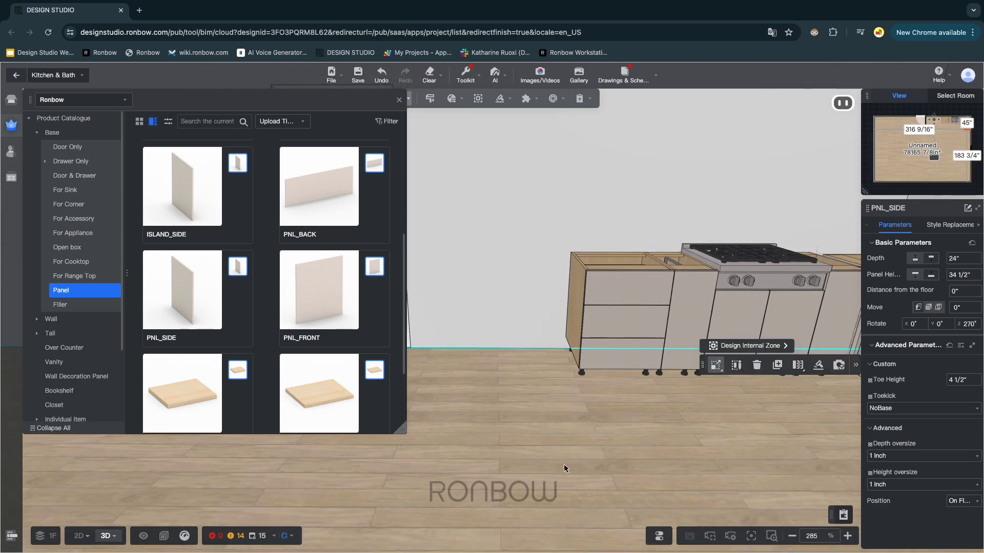
Step: Place a PNL_TALL_SIDE tall panel against the door wall, between the door and the three-drawer cabinet
{"action": "left_click", "coordinate": [73, 333]}
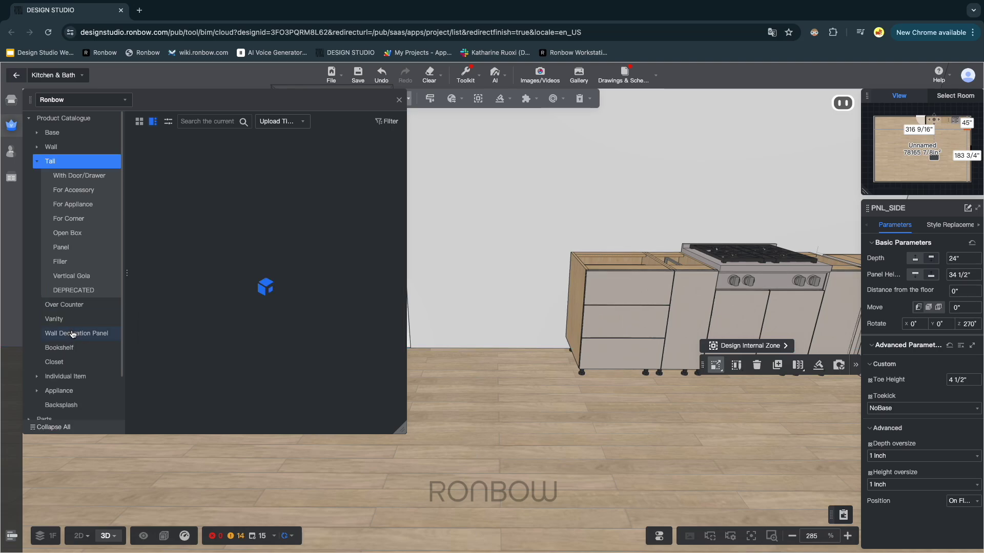
{"action": "left_click", "coordinate": [83, 177]}
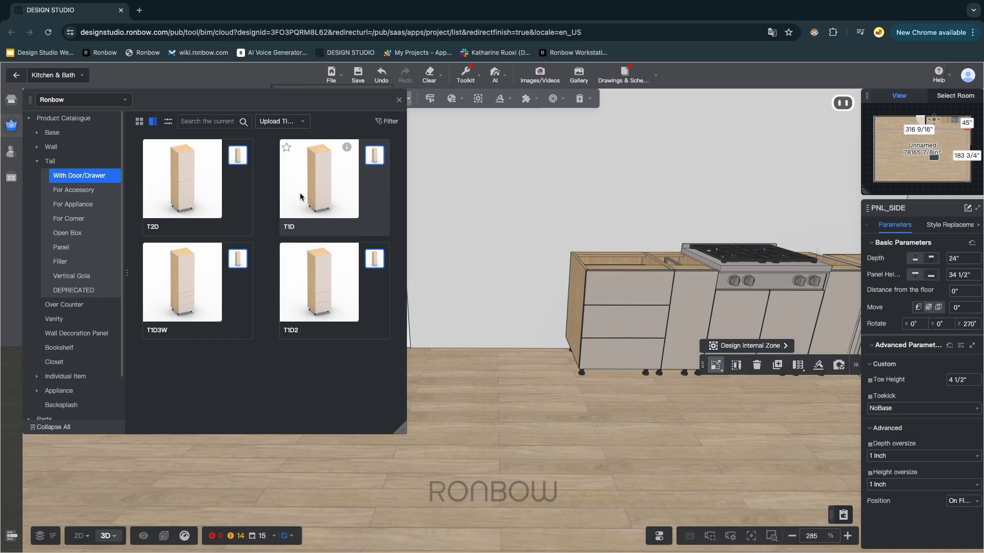
{"action": "left_click", "coordinate": [66, 248]}
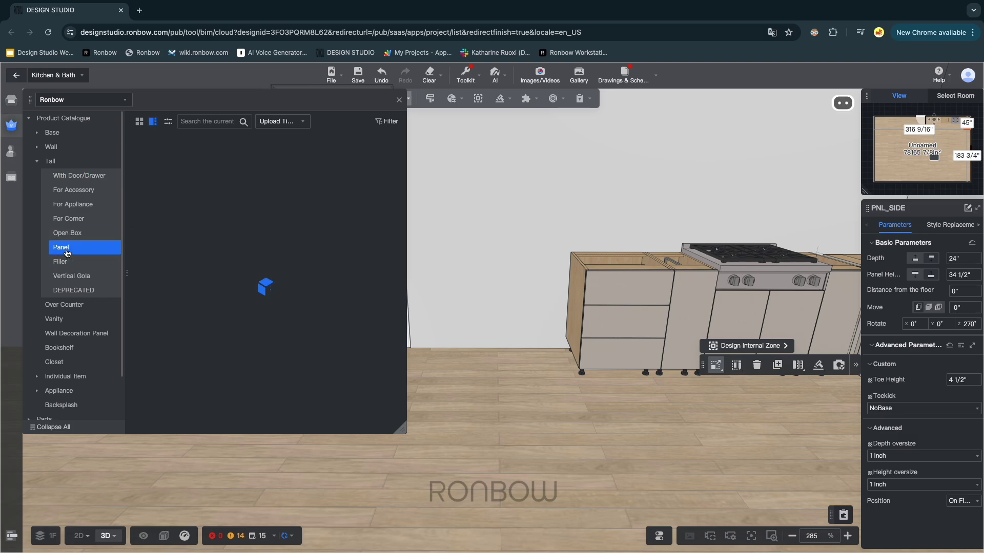
{"action": "scroll", "coordinate": [260, 363], "scroll_direction": "down", "scroll_amount": 1}
{"action": "left_click", "coordinate": [204, 392]}
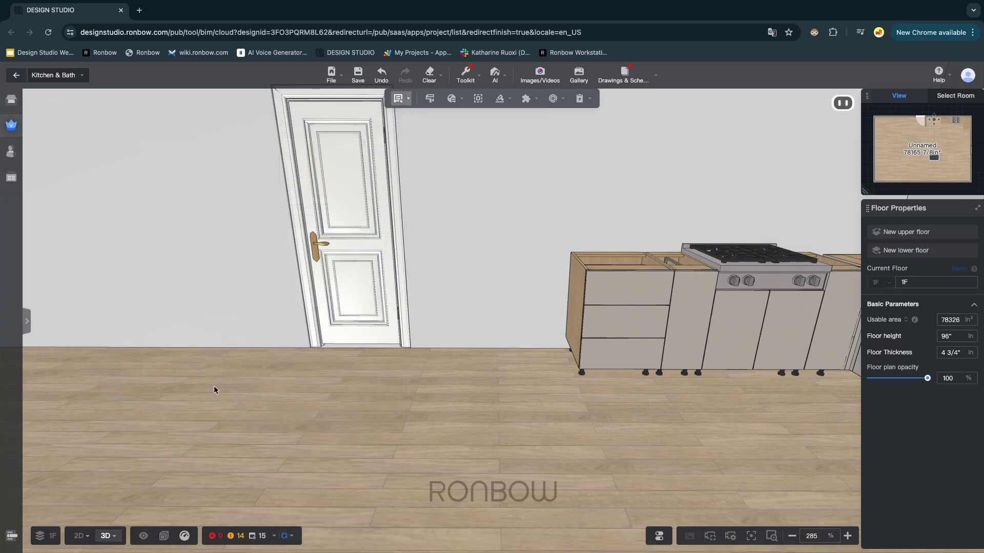
{"action": "left_click", "coordinate": [570, 318]}
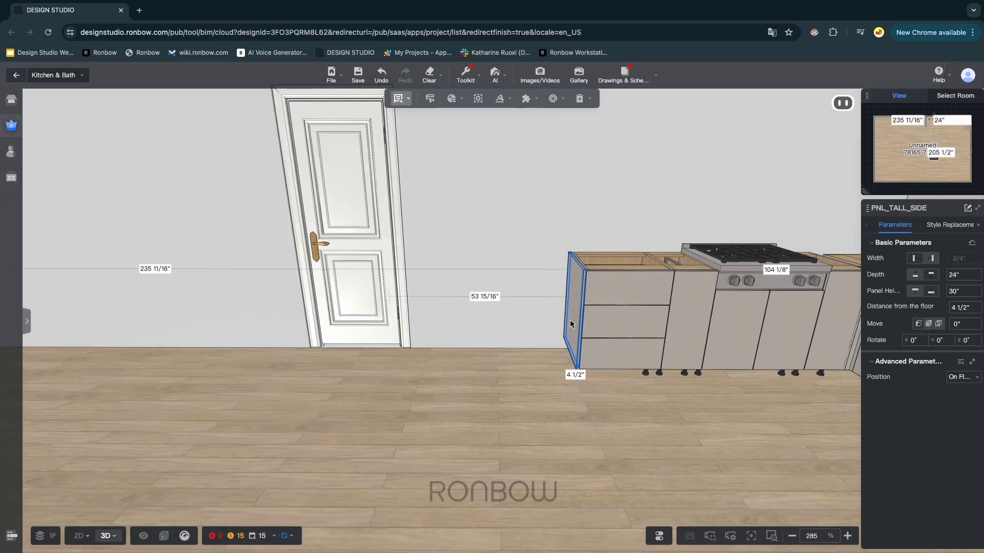
{"action": "left_click", "coordinate": [540, 340]}
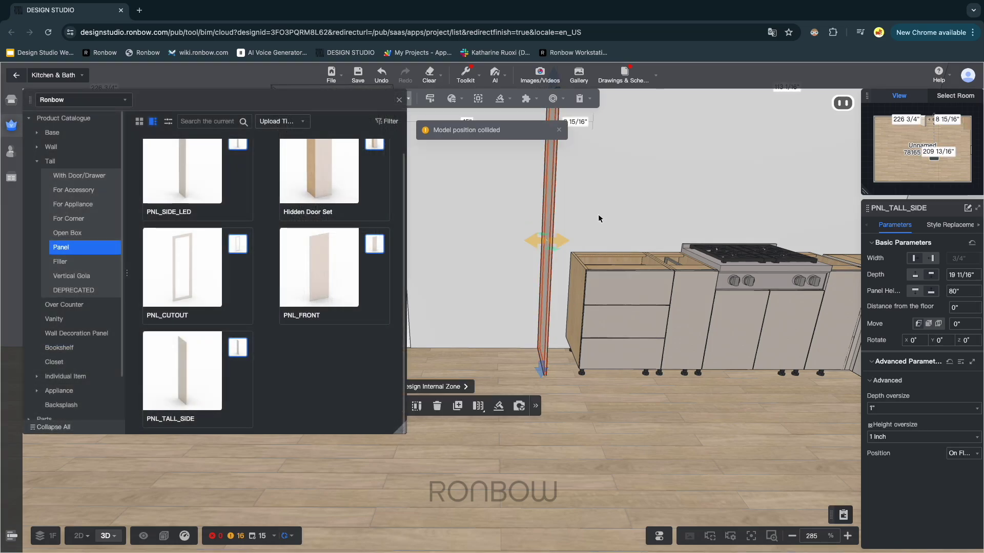
Step: Set the gap between the tall side panel and the three-drawer cabinet to 0 and extend the panel's depth to 24"
{"action": "left_click", "coordinate": [580, 121]}
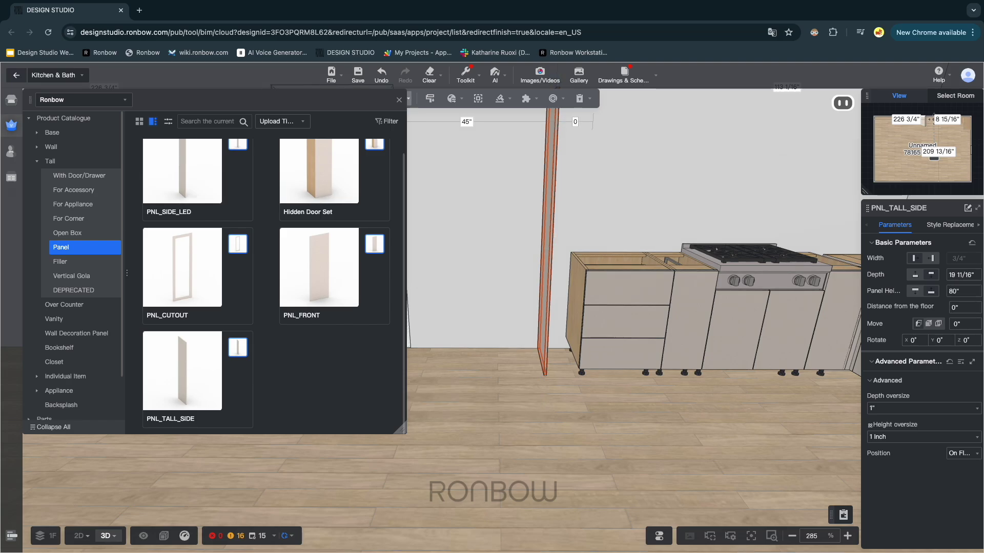
{"action": "type", "text": "0"}
{"action": "key", "text": "Return"}
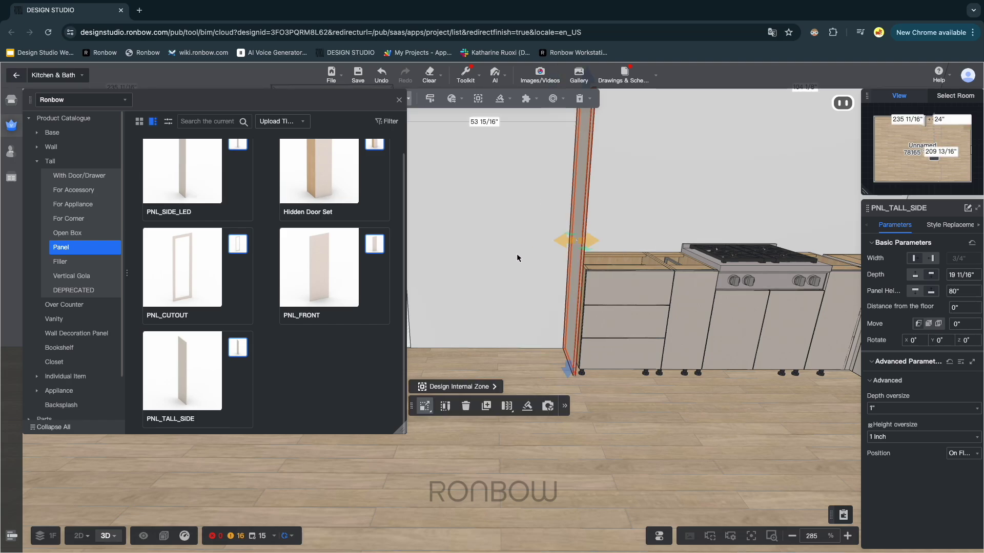
{"action": "left_click_drag", "start_coordinate": [501, 341], "coordinate": [565, 308]}
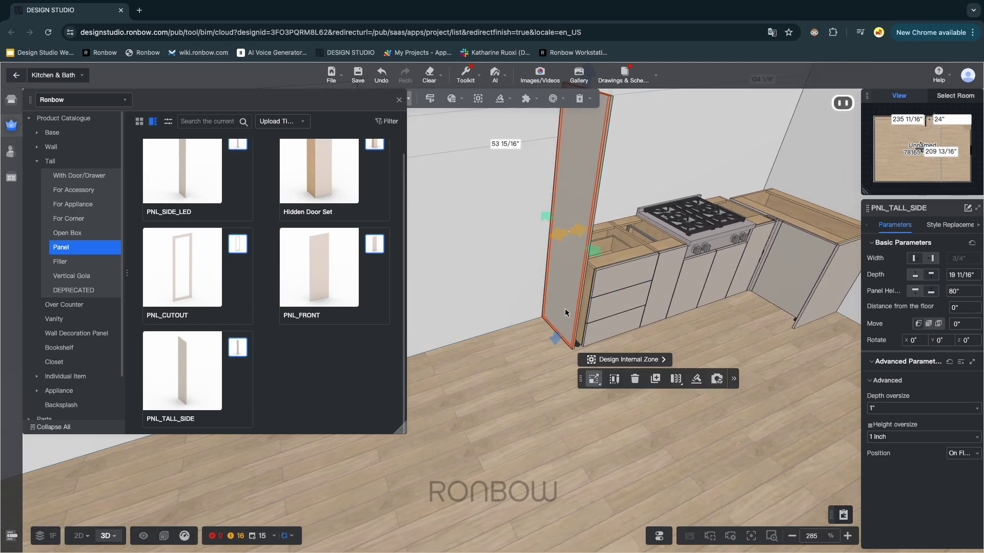
{"action": "left_click_drag", "start_coordinate": [595, 253], "coordinate": [597, 270]}
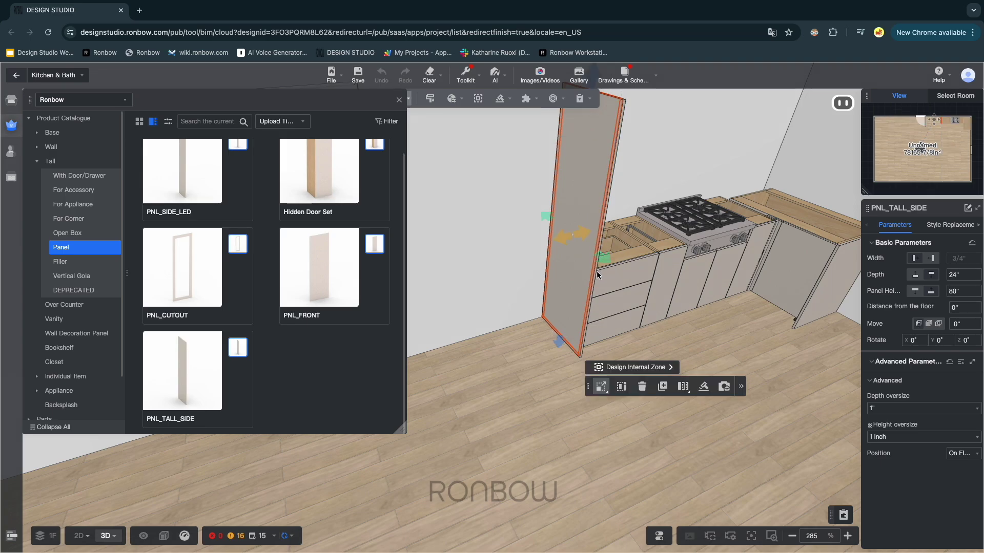
Step: Place a T1D single-door tall cabinet against the door side of the tall side panel
{"action": "left_click_drag", "start_coordinate": [524, 409], "coordinate": [428, 417]}
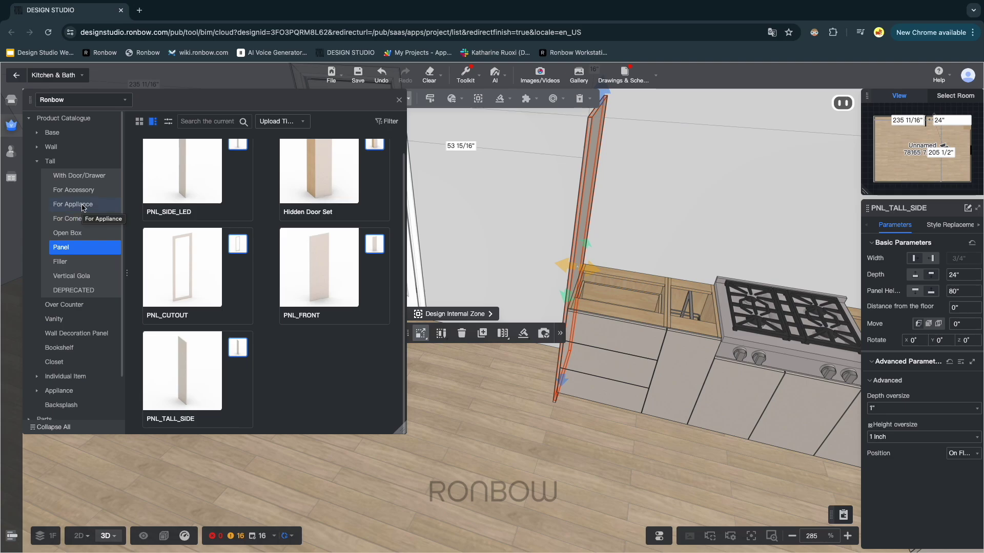
{"action": "left_click", "coordinate": [77, 177]}
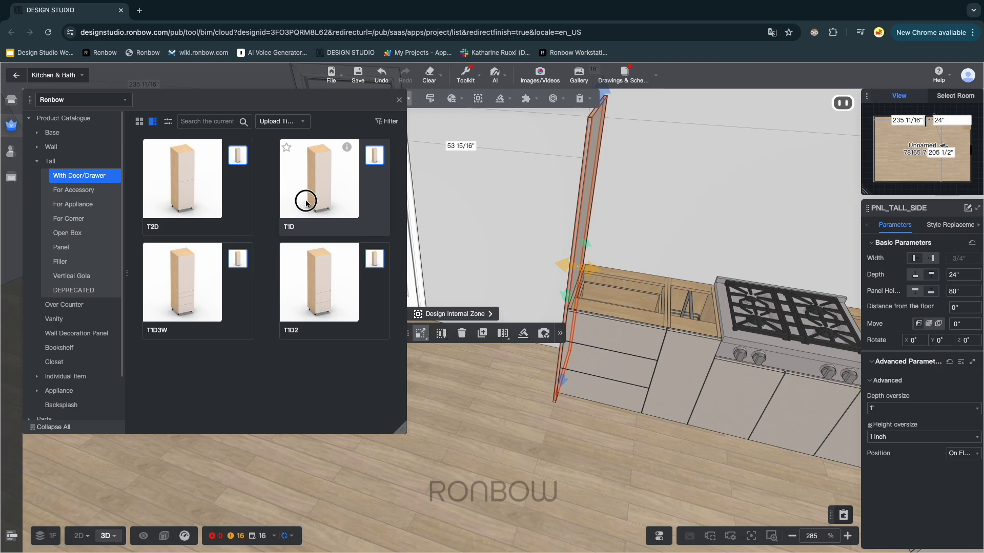
{"action": "left_click_drag", "start_coordinate": [306, 203], "coordinate": [428, 287]}
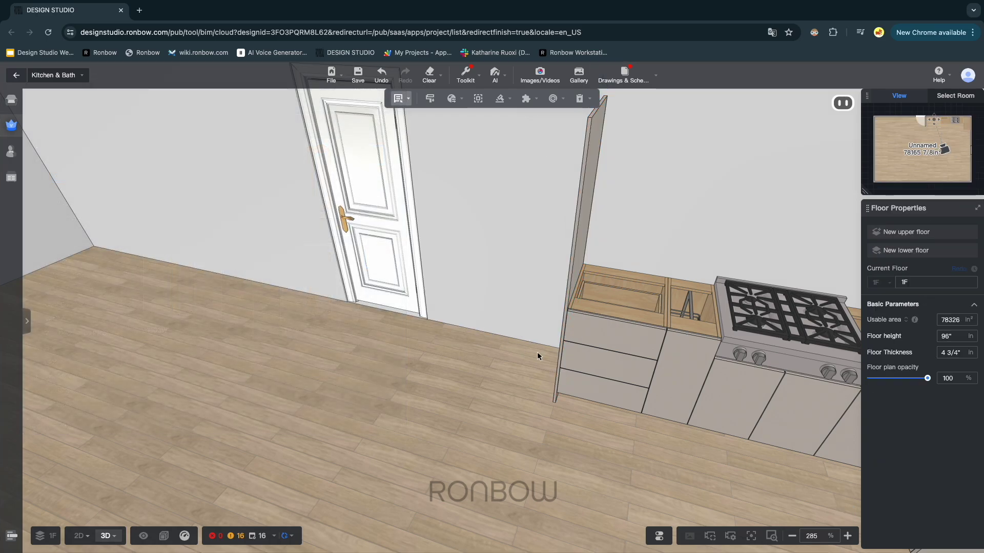
{"action": "left_click_drag", "start_coordinate": [551, 351], "coordinate": [541, 321]}
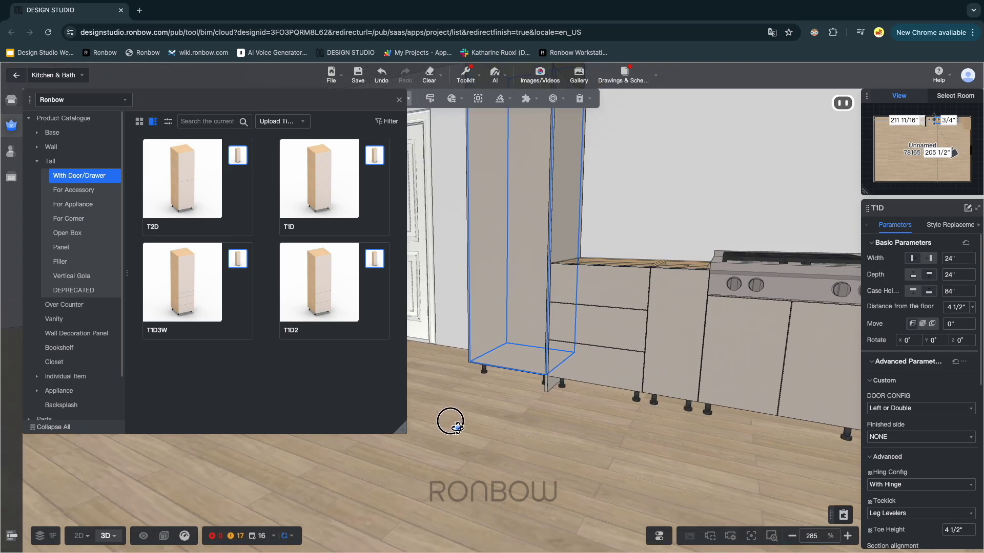
Step: Raise the tall side panel beside the three-drawer cabinet to a height of 88 1/2", level with the tall cabinet's top
{"action": "left_click_drag", "start_coordinate": [451, 423], "coordinate": [560, 272]}
{"action": "left_click", "coordinate": [565, 262]}
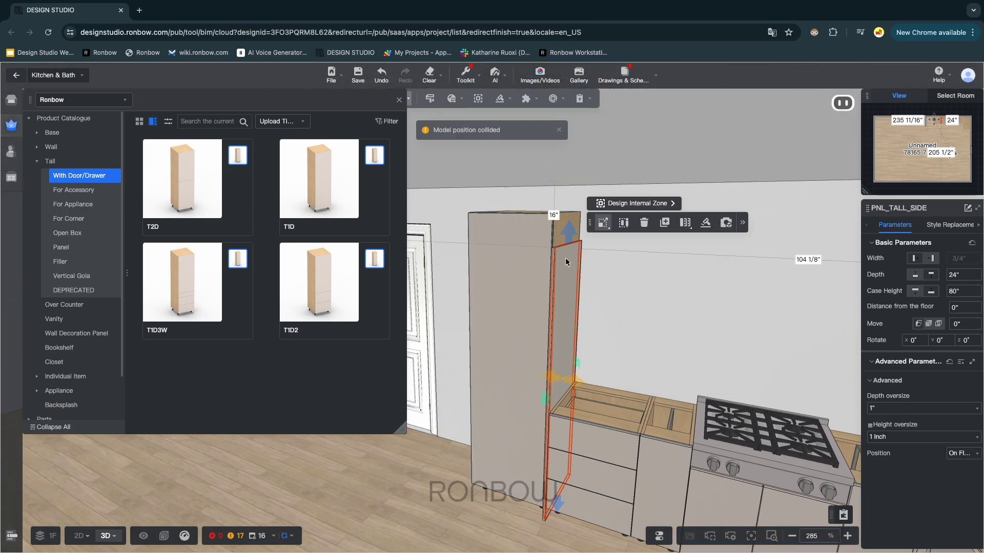
{"action": "left_click_drag", "start_coordinate": [567, 237], "coordinate": [567, 201]}
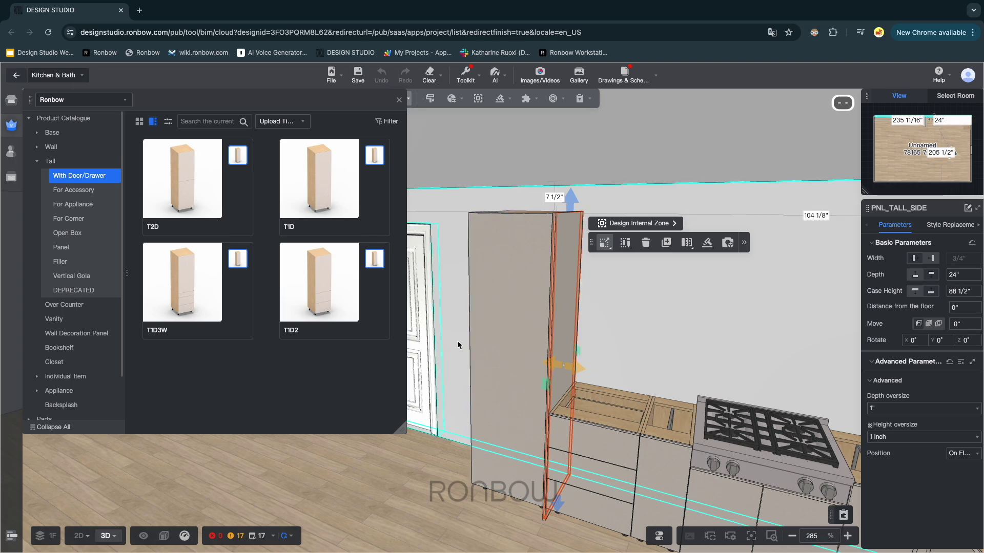
Step: Place a PNL_TALL_SIDE panel on the door side of the tall cabinet and extend it down to the floor, 88 1/2" high
{"action": "left_click_drag", "start_coordinate": [471, 344], "coordinate": [569, 339]}
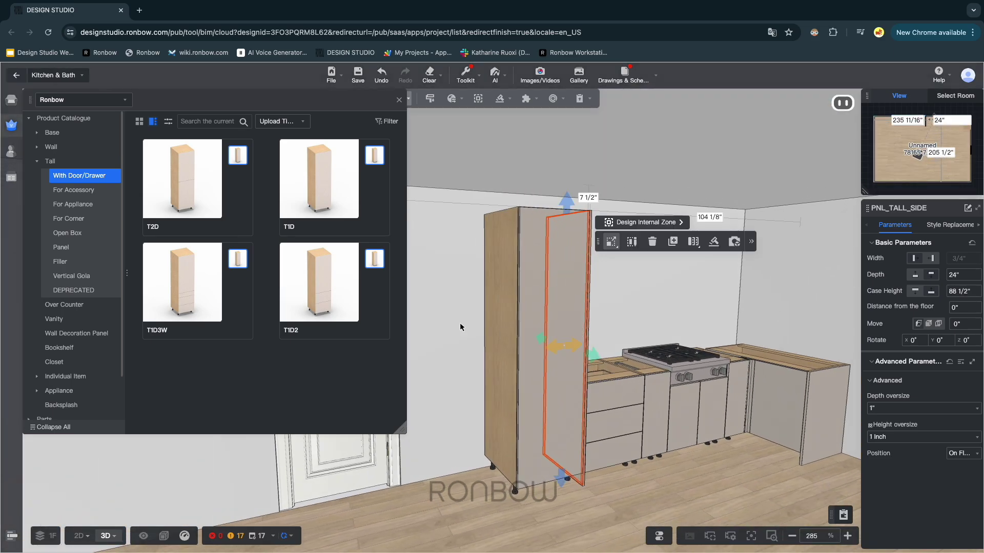
{"action": "left_click_drag", "start_coordinate": [663, 294], "coordinate": [571, 306]}
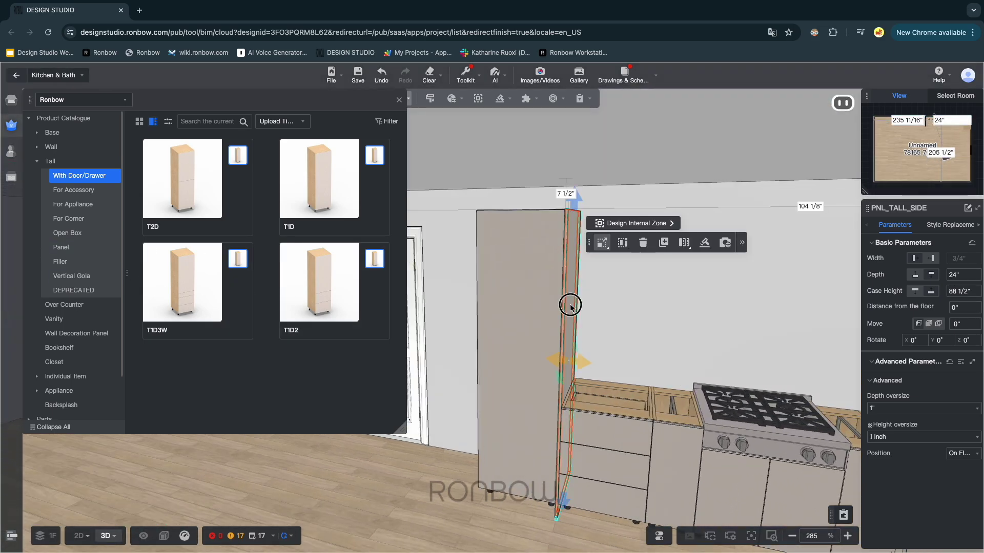
{"action": "left_click_drag", "start_coordinate": [431, 402], "coordinate": [594, 470]}
{"action": "left_click", "coordinate": [560, 446]}
{"action": "left_click", "coordinate": [589, 463]}
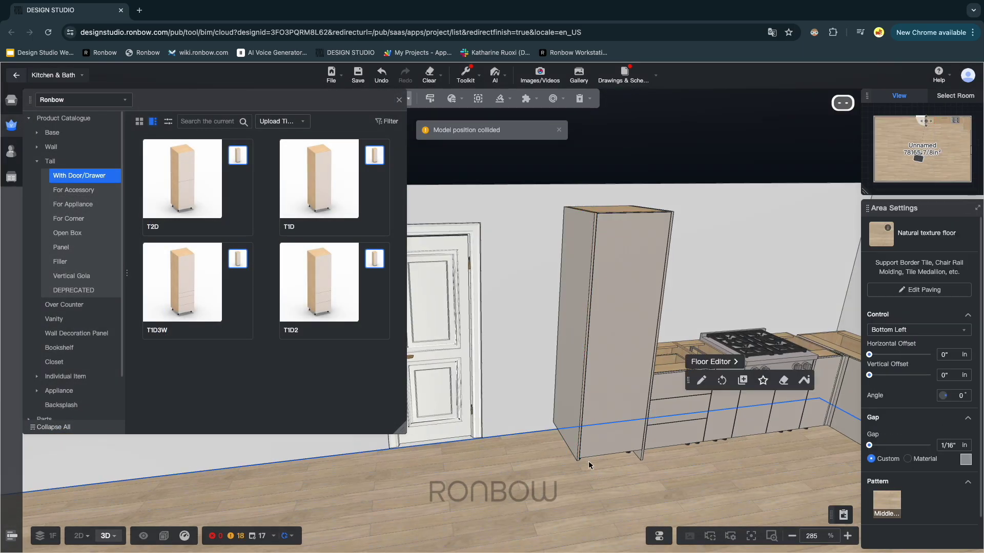
{"action": "left_click", "coordinate": [567, 435]}
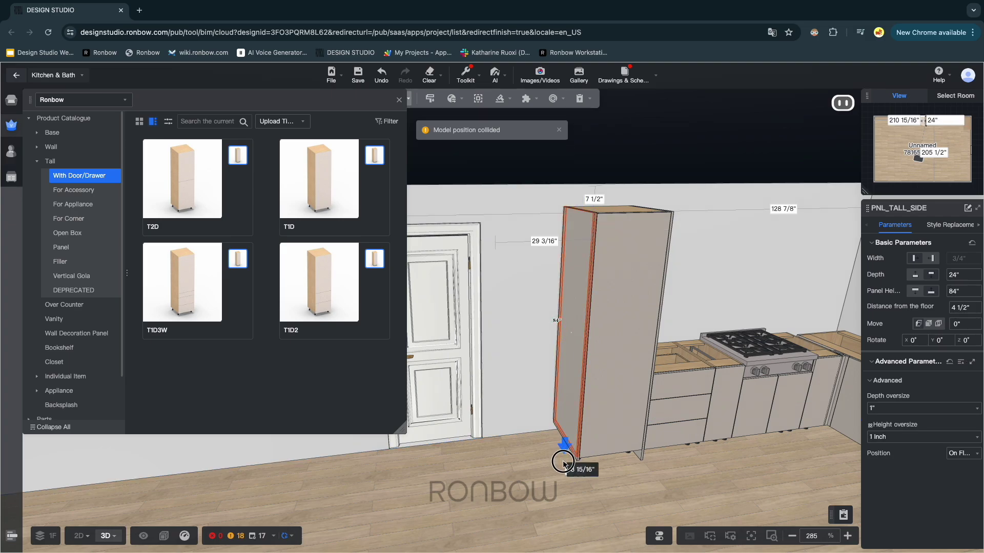
{"action": "left_click_drag", "start_coordinate": [563, 474], "coordinate": [563, 476]}
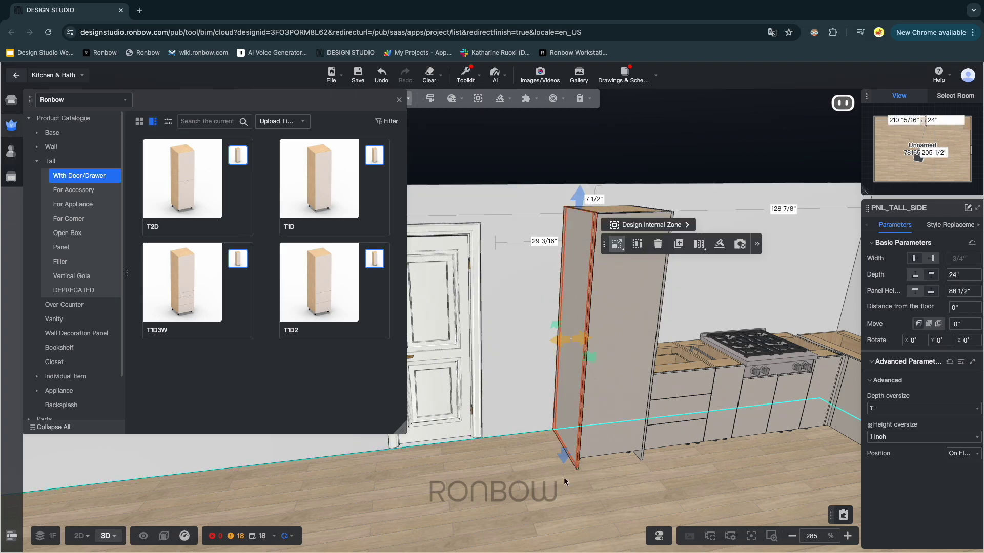
Step: Open all cabinet doors and drawers and examine the interior shelves of the tall cabinet
{"action": "left_click_drag", "start_coordinate": [604, 490], "coordinate": [451, 528]}
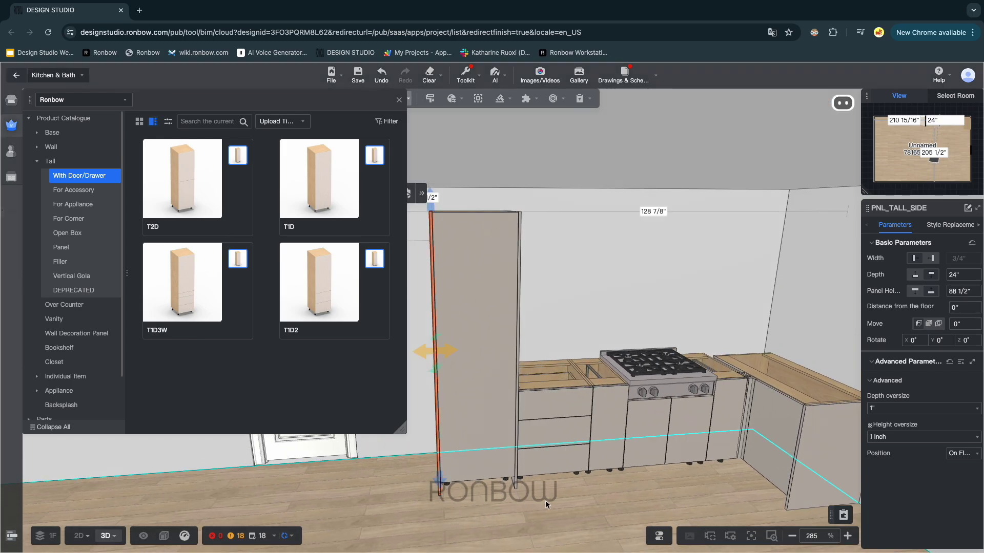
{"action": "key", "text": "o"}
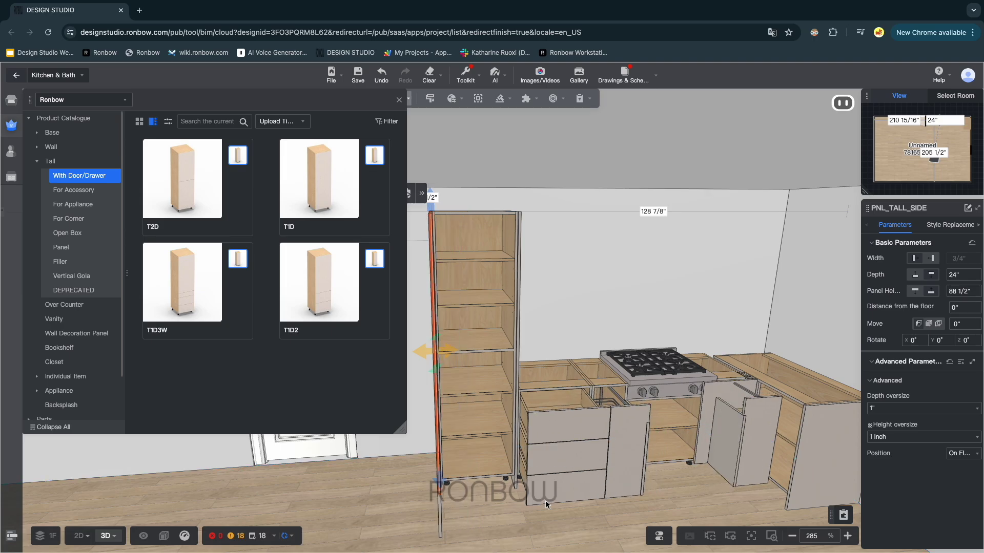
{"action": "scroll", "coordinate": [545, 500], "scroll_direction": "up", "scroll_amount": 5}
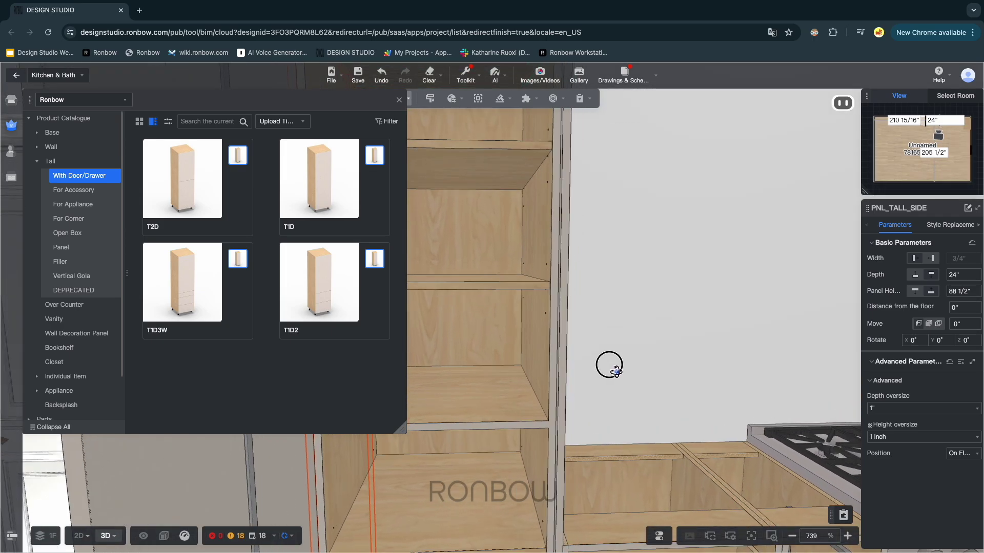
{"action": "left_click_drag", "start_coordinate": [609, 365], "coordinate": [610, 362]}
{"action": "key", "text": "q"}
{"action": "key", "text": "a"}
{"action": "key", "text": "d"}
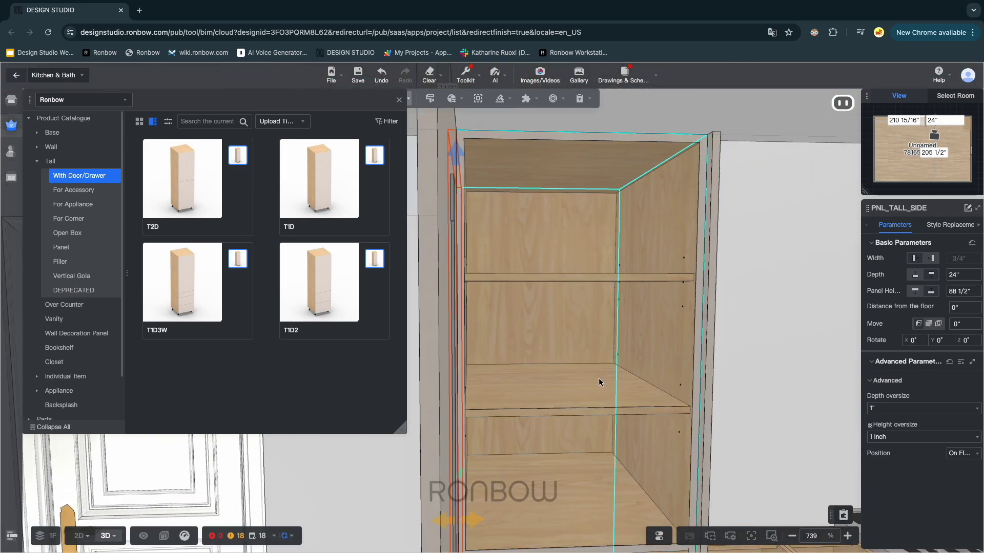
{"action": "key", "text": "d"}
{"action": "key", "text": "e"}
{"action": "left_click_drag", "start_coordinate": [685, 385], "coordinate": [632, 348]}
{"action": "key", "text": "s"}
{"action": "key", "text": "d"}
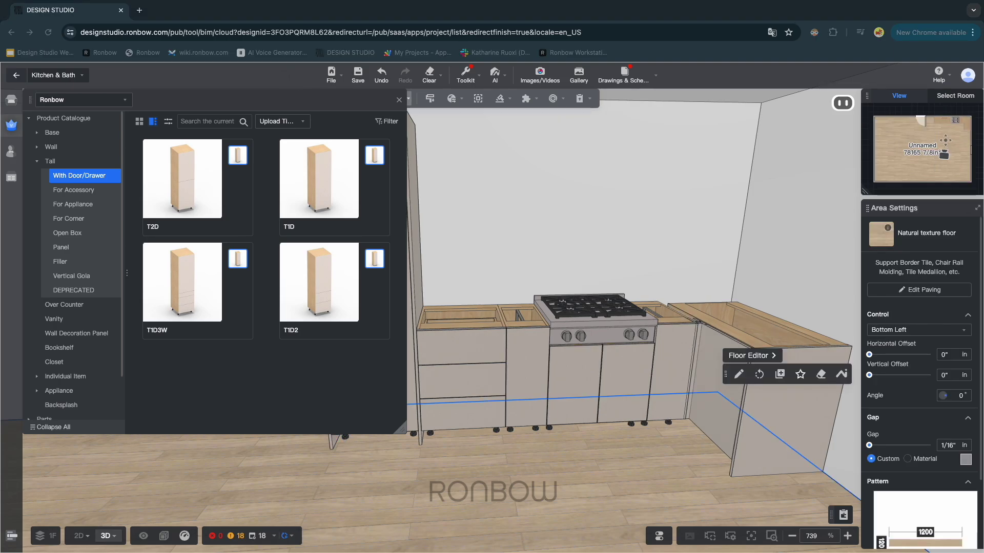
Step: Place a WALL door cabinet on the range wall near the room corner, 56" above the floor
{"action": "left_click", "coordinate": [679, 234]}
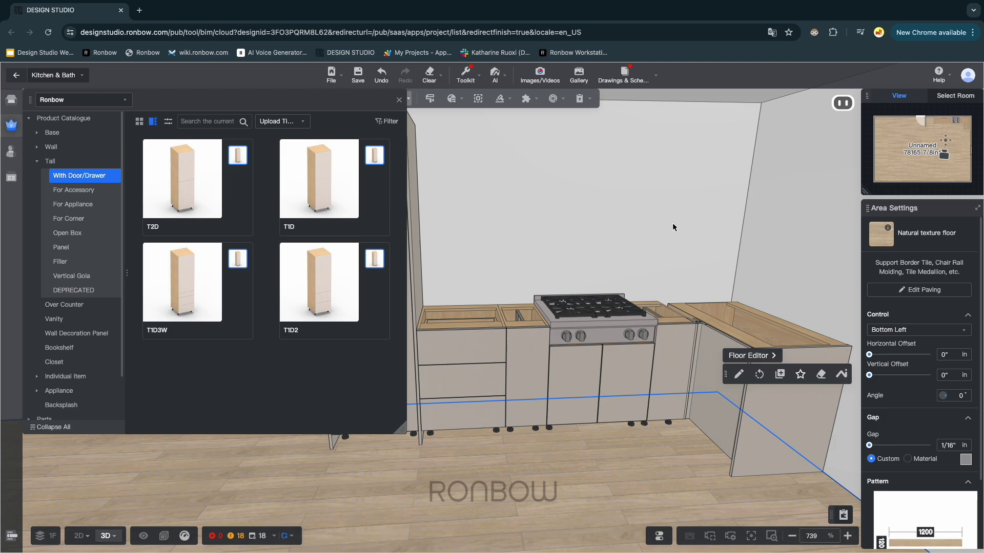
{"action": "left_click", "coordinate": [71, 148]}
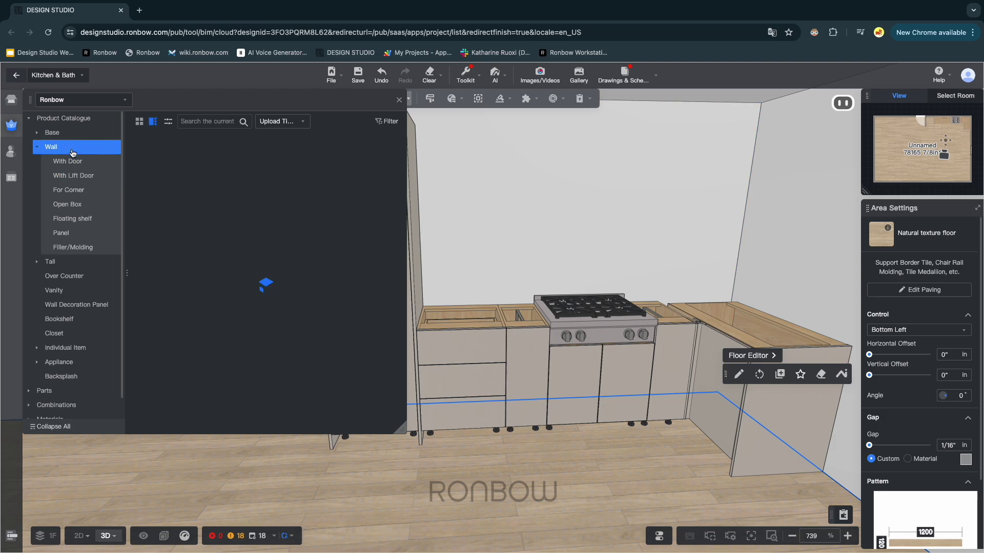
{"action": "left_click", "coordinate": [73, 162]}
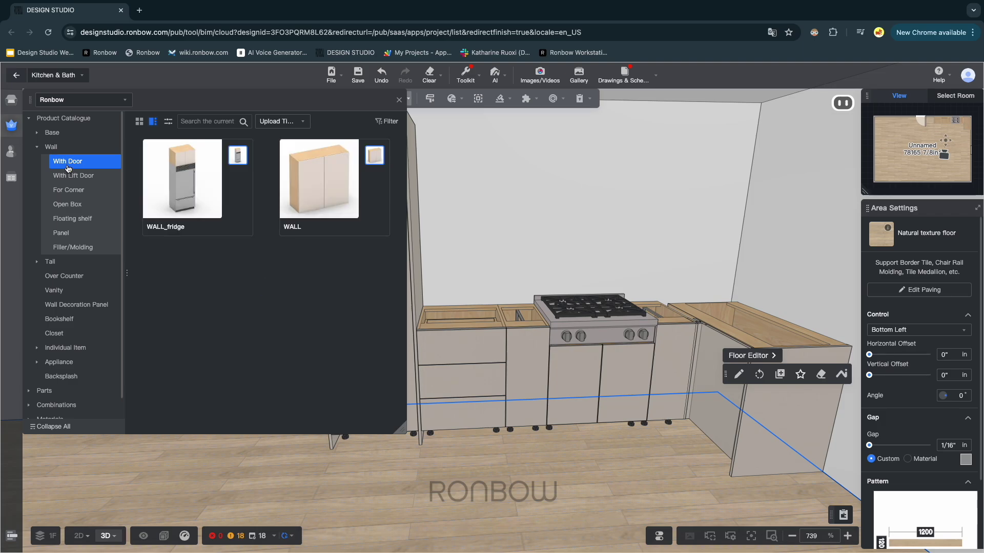
{"action": "left_click", "coordinate": [295, 198]}
{"action": "left_click", "coordinate": [296, 198]}
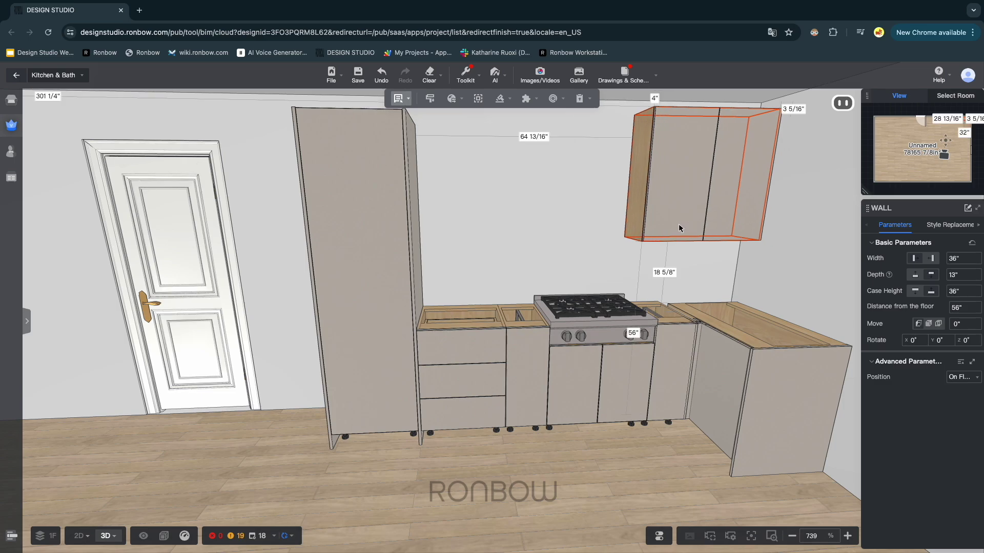
{"action": "left_click", "coordinate": [669, 241]}
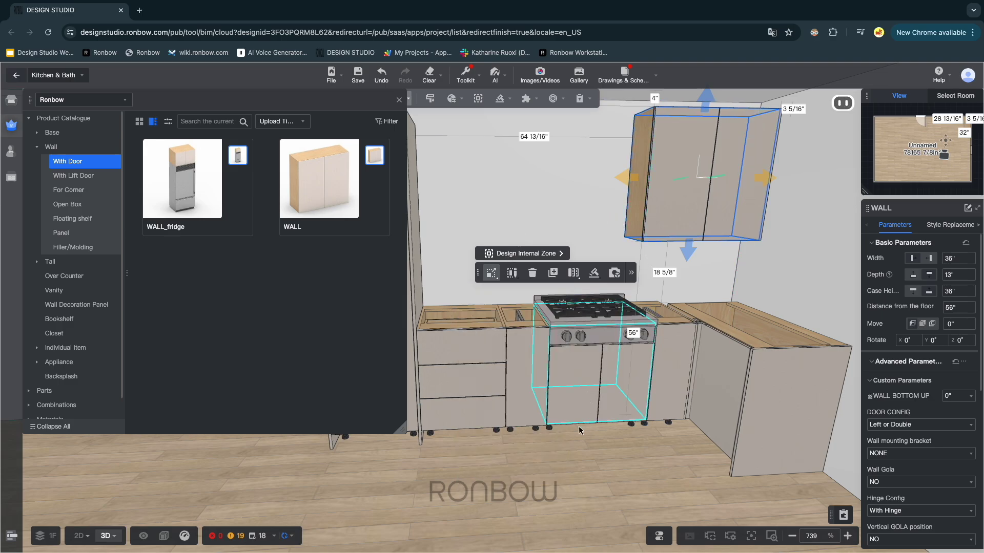
Step: Position the wall cabinet in the 2D floor plan with a 2 1/2" gap to the side wall
{"action": "mouse_move", "coordinate": [84, 538]}
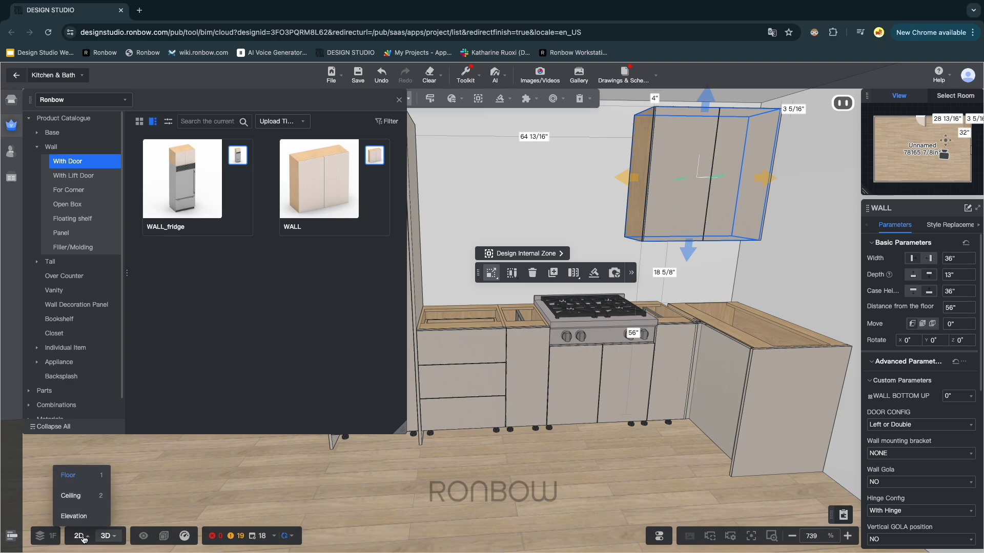
{"action": "left_click", "coordinate": [86, 480]}
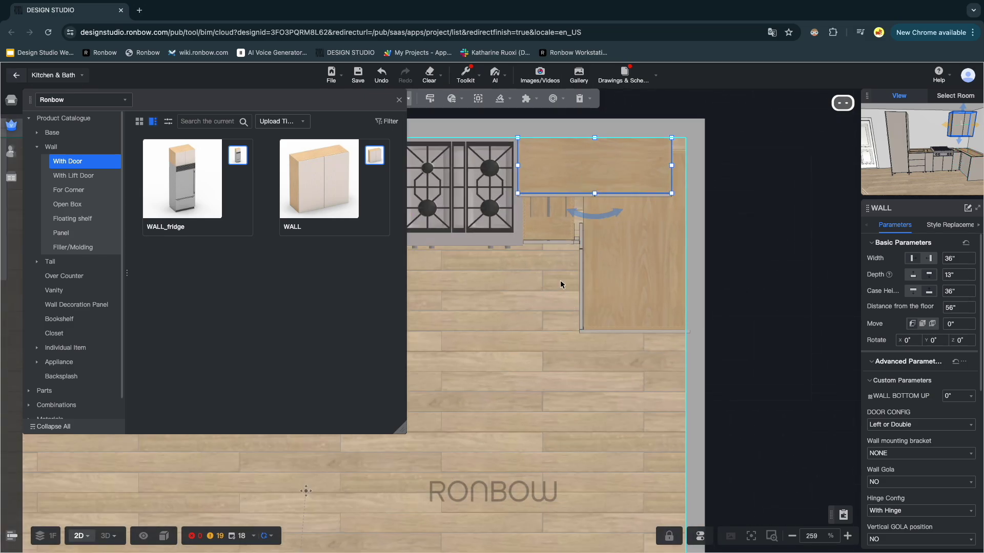
{"action": "left_click", "coordinate": [586, 291]}
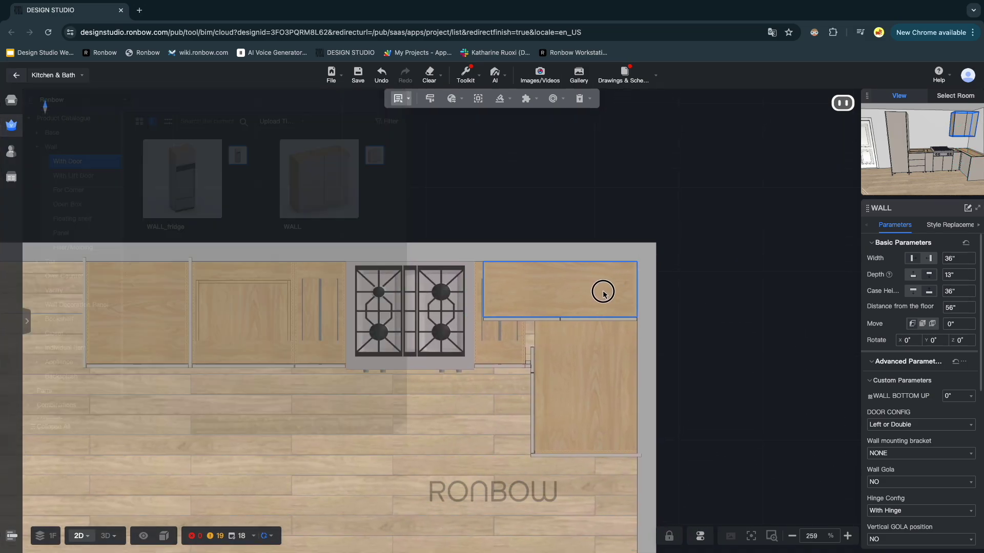
{"action": "left_click_drag", "start_coordinate": [579, 292], "coordinate": [548, 300]}
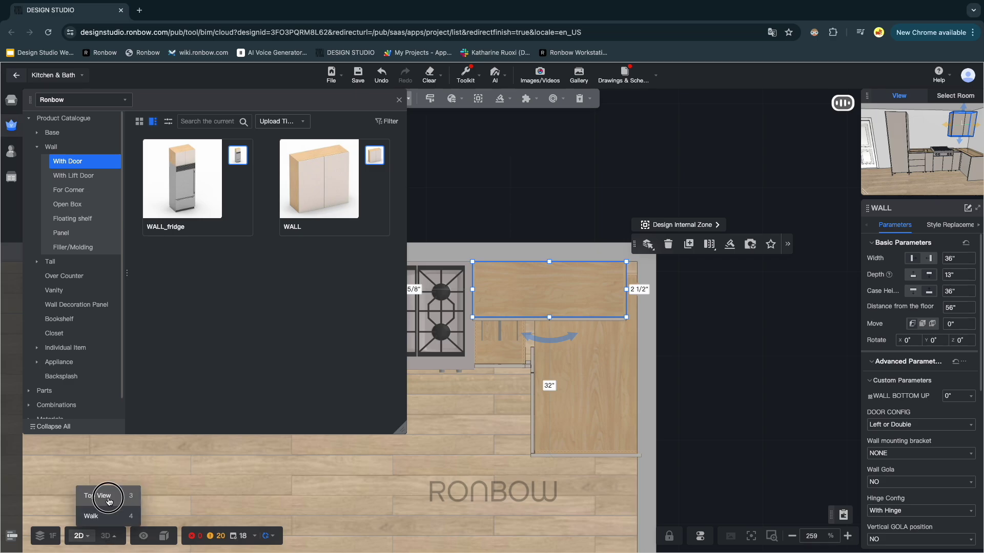
{"action": "left_click", "coordinate": [109, 535]}
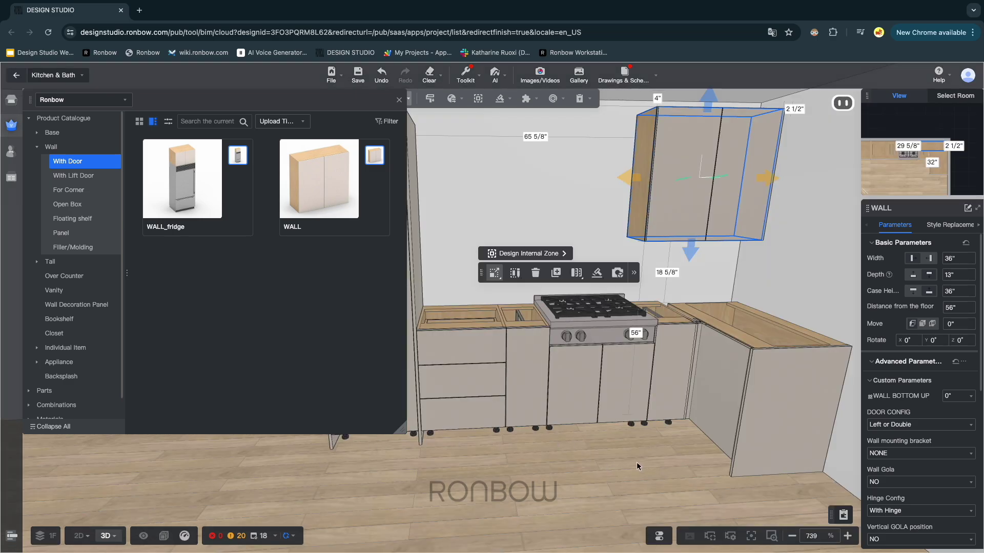
Step: Place a FILLER_WALL_R filler in the 2 1/2" gap between the wall cabinet and the side wall
{"action": "left_click_drag", "start_coordinate": [578, 223], "coordinate": [540, 245]}
{"action": "scroll", "coordinate": [541, 245], "scroll_direction": "down", "scroll_amount": 2}
{"action": "scroll", "coordinate": [543, 245], "scroll_direction": "right", "scroll_amount": 5}
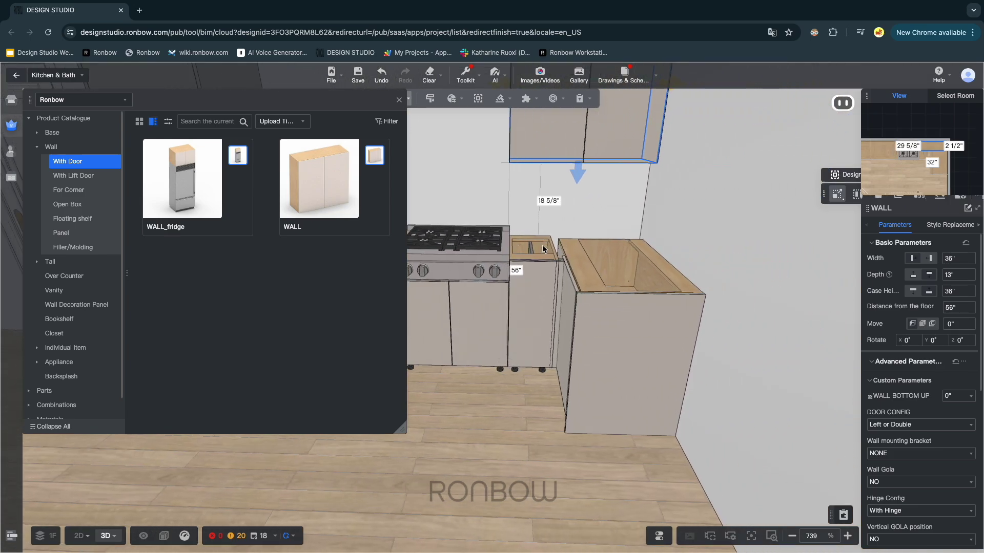
{"action": "scroll", "coordinate": [542, 248], "scroll_direction": "up", "scroll_amount": 10}
{"action": "scroll", "coordinate": [571, 303], "scroll_direction": "down", "scroll_amount": 2}
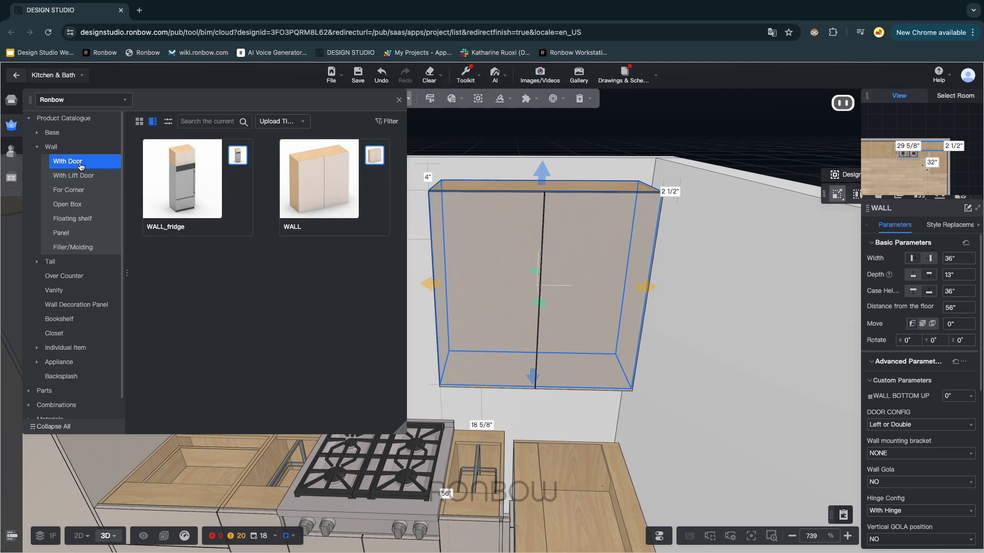
{"action": "left_click", "coordinate": [76, 249]}
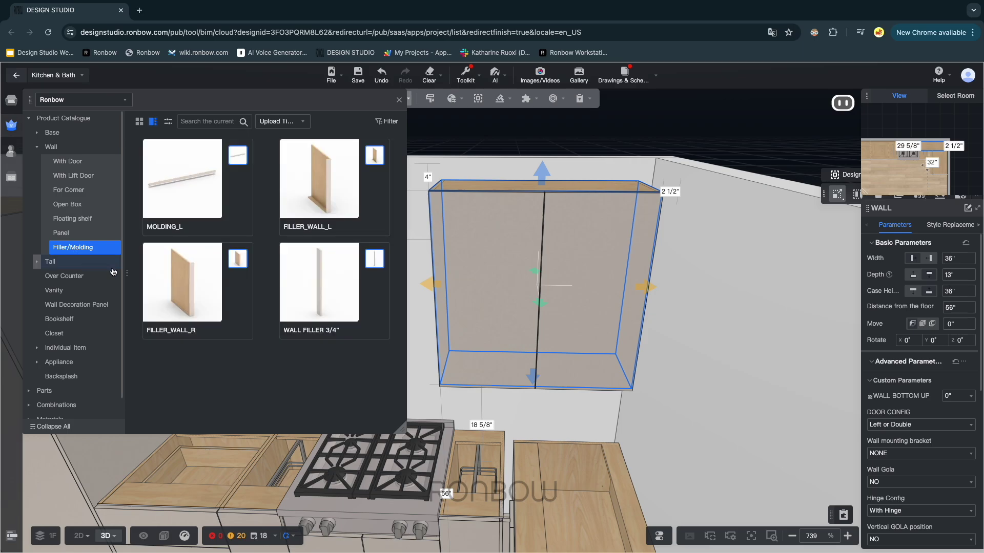
{"action": "left_click", "coordinate": [185, 281]}
{"action": "left_click", "coordinate": [623, 349]}
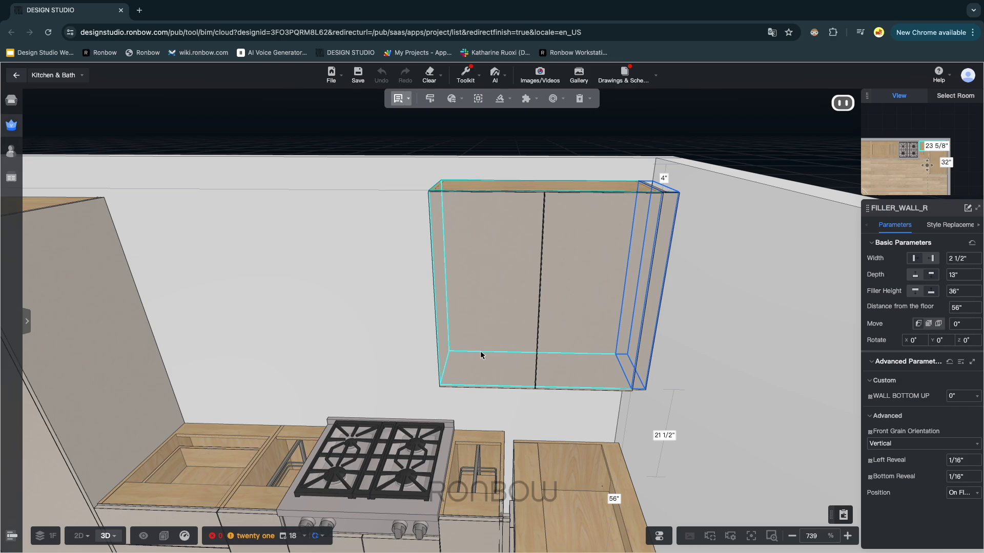
Step: Place a PNL_WALL_SIDE panel against the exposed side of the wall cabinet, opposite the filler
{"action": "right_click_drag", "start_coordinate": [443, 406], "coordinate": [635, 418]}
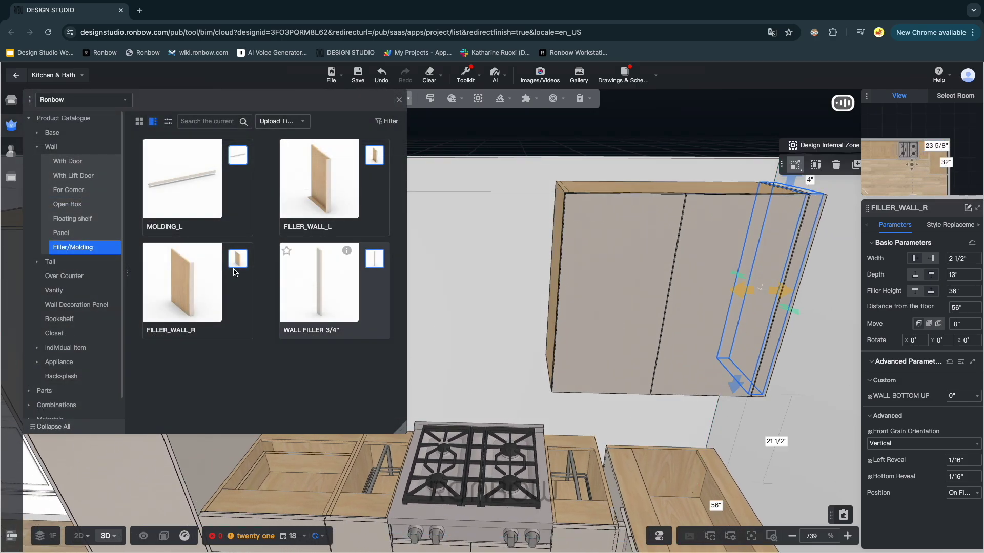
{"action": "left_click", "coordinate": [62, 233]}
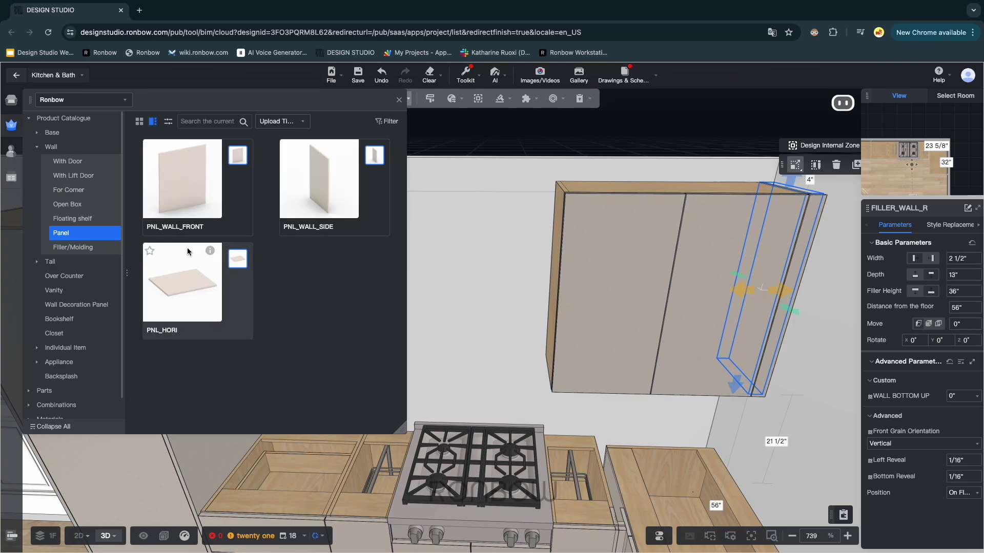
{"action": "left_click", "coordinate": [309, 212]}
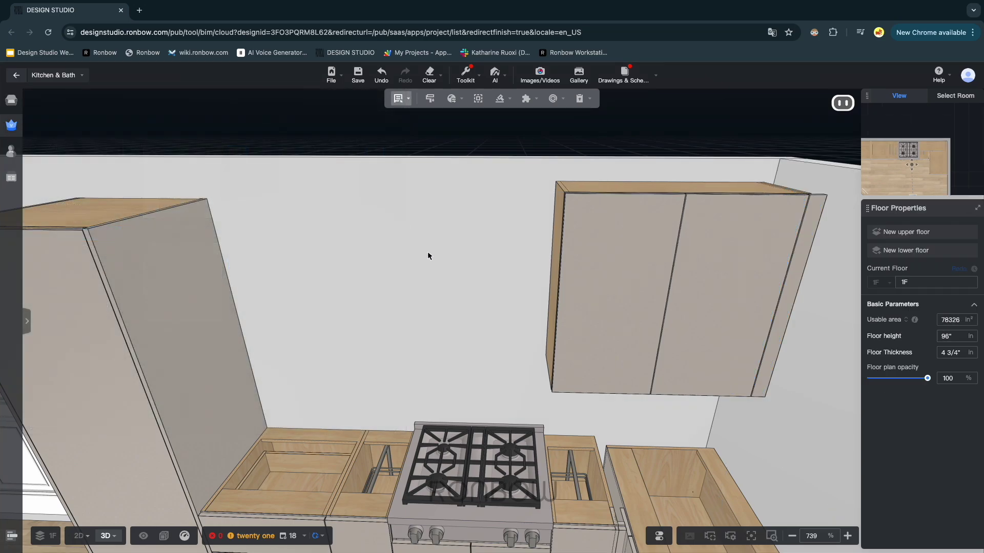
{"action": "left_click", "coordinate": [546, 316]}
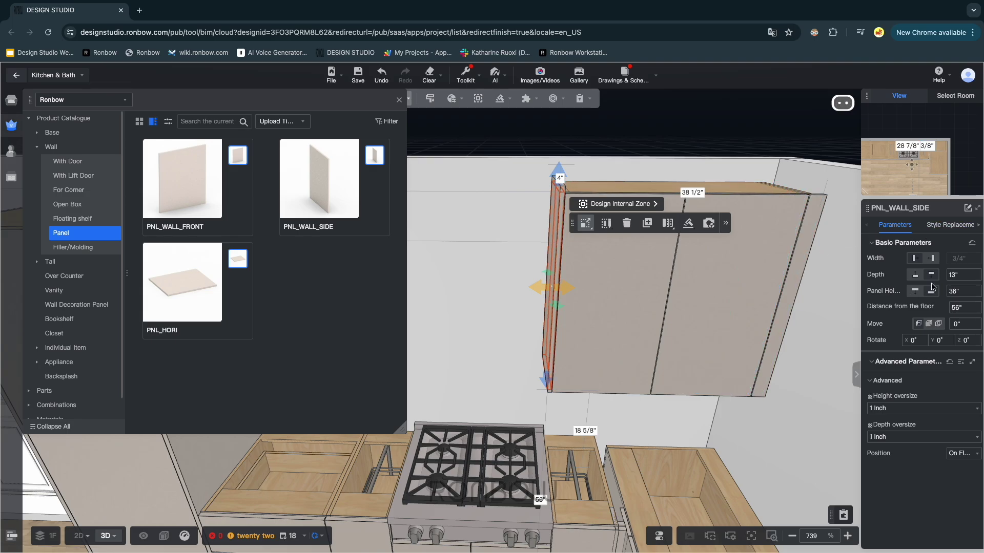
Step: Set the height of the wall cabinet's side panel to 38"
{"action": "left_click", "coordinate": [960, 295]}
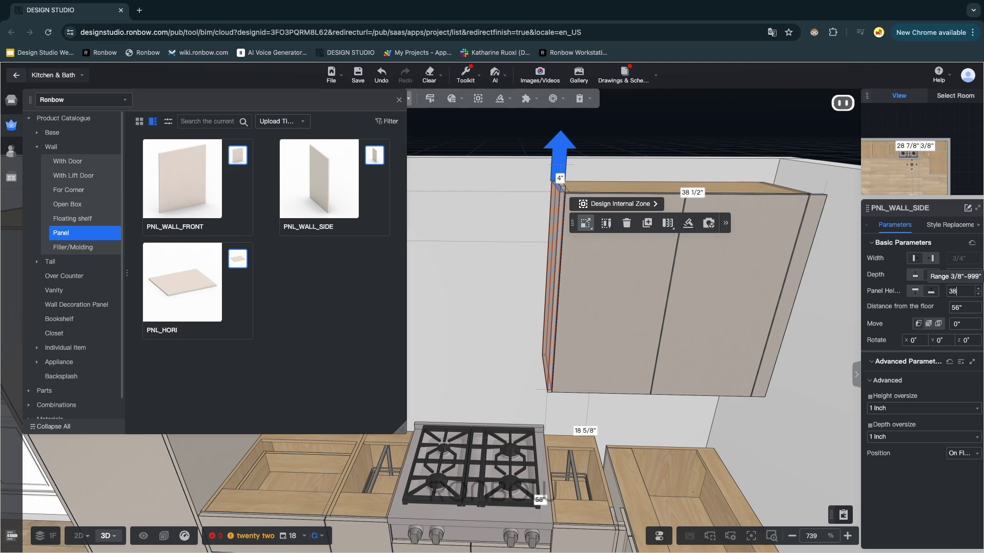
{"action": "type", "text": "8"}
{"action": "key", "text": "Return"}
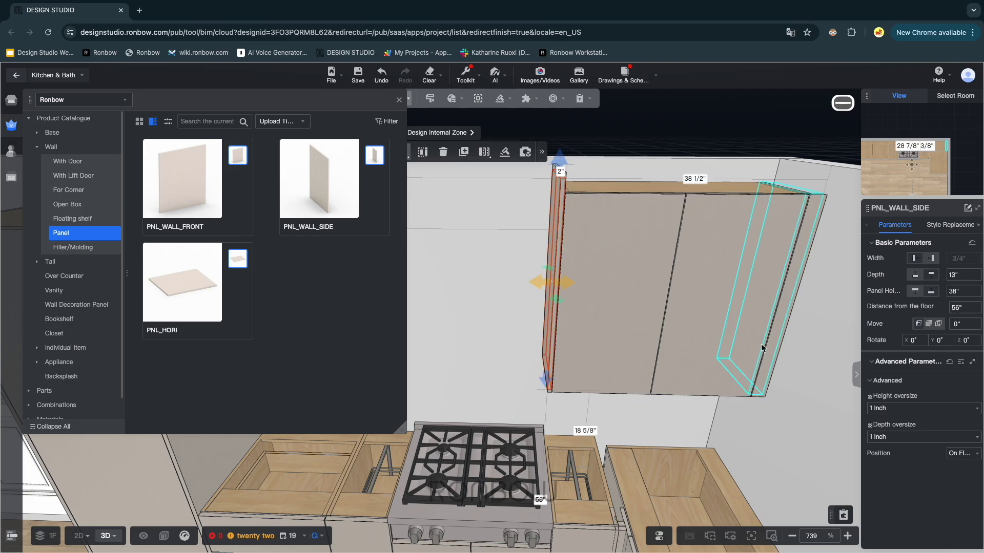
{"action": "left_click", "coordinate": [758, 448]}
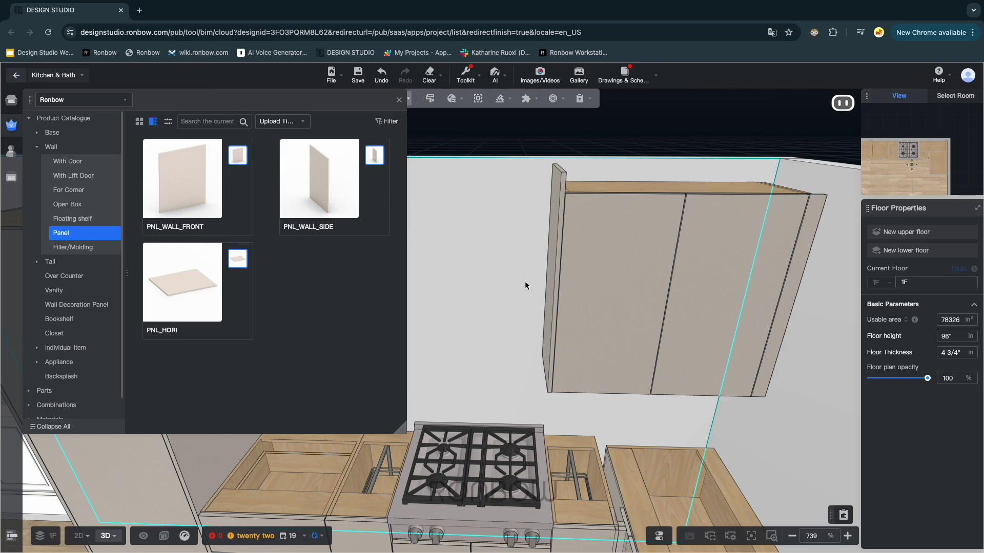
Step: Place the Thermador ventilation hood from the appliance catalogue on the wall above the range, with its position set to Hang on Wall
{"action": "left_click", "coordinate": [71, 361]}
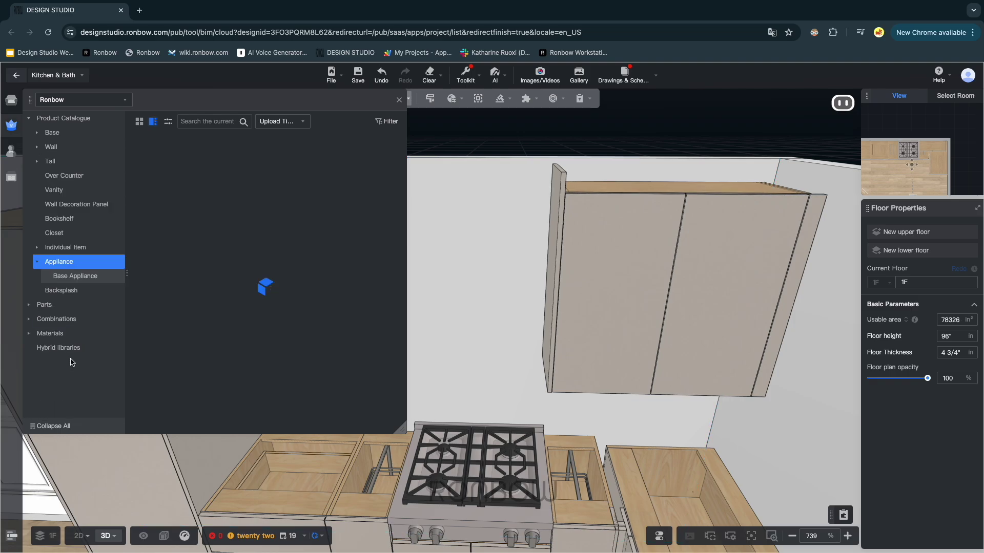
{"action": "scroll", "coordinate": [230, 273], "scroll_direction": "down", "scroll_amount": 10}
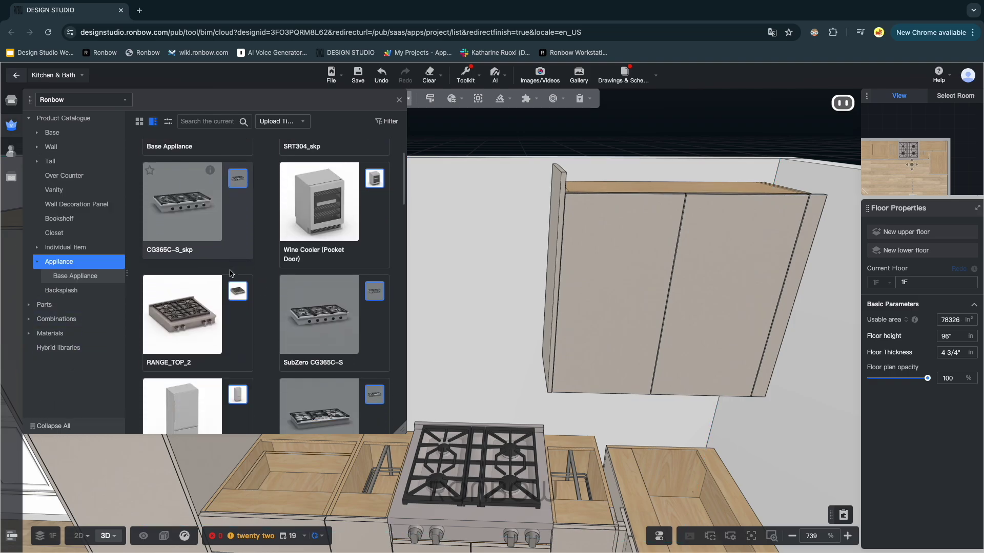
{"action": "scroll", "coordinate": [230, 273], "scroll_direction": "down", "scroll_amount": 3}
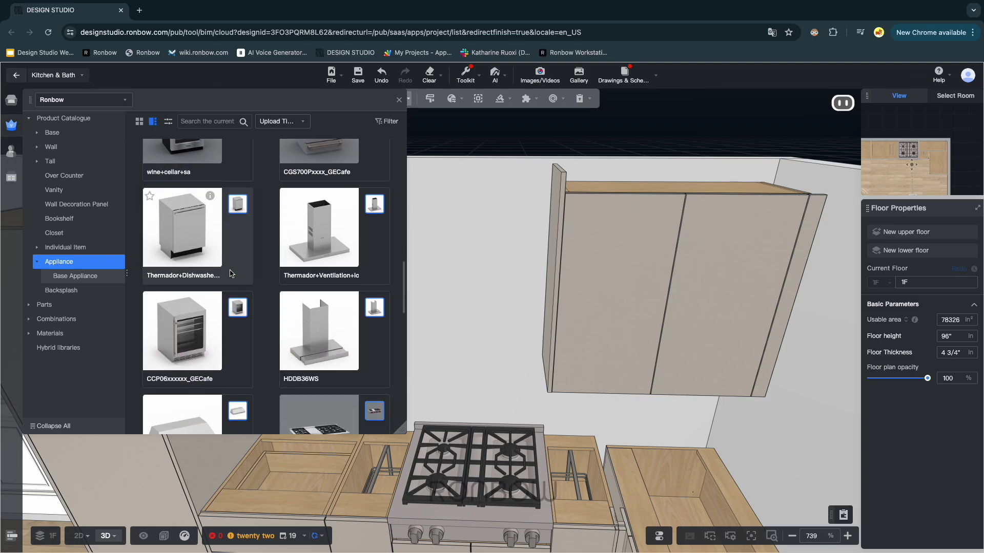
{"action": "left_click_drag", "start_coordinate": [320, 236], "coordinate": [858, 371]}
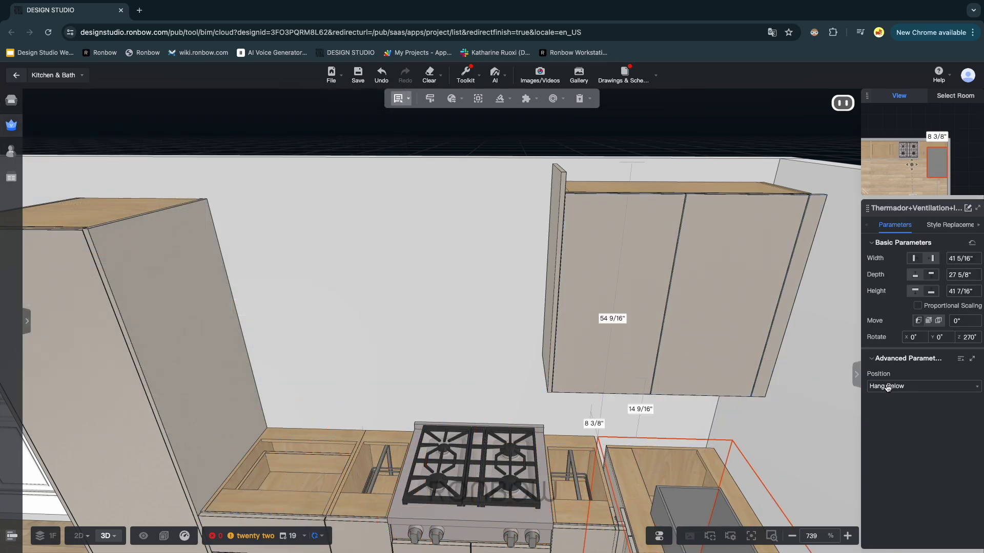
{"action": "left_click", "coordinate": [888, 387]}
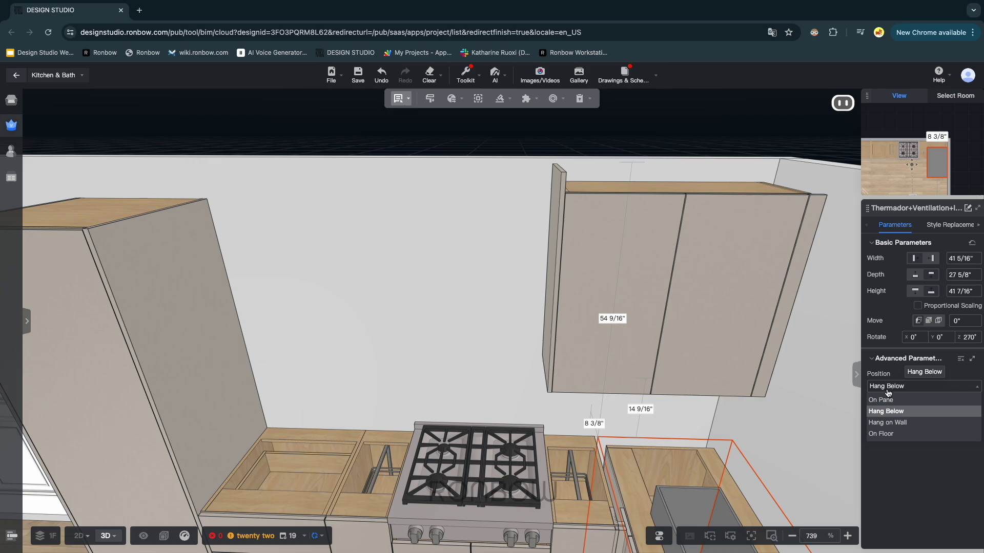
{"action": "left_click", "coordinate": [900, 424]}
{"action": "left_click_drag", "start_coordinate": [674, 502], "coordinate": [496, 243]}
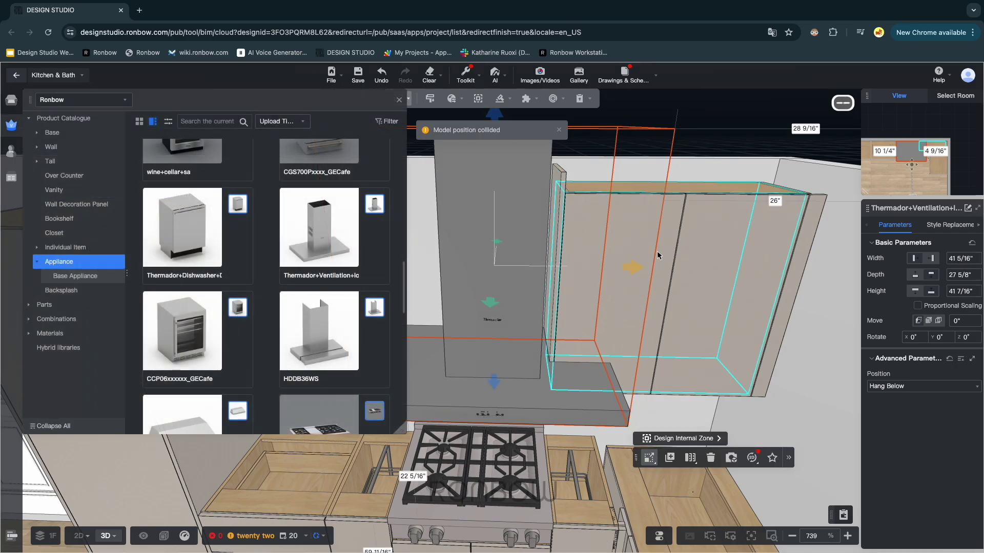
Step: Narrow the wall cabinet from its panelled side so that the cabinet and its side panel clear the range hood
{"action": "left_click", "coordinate": [701, 269]}
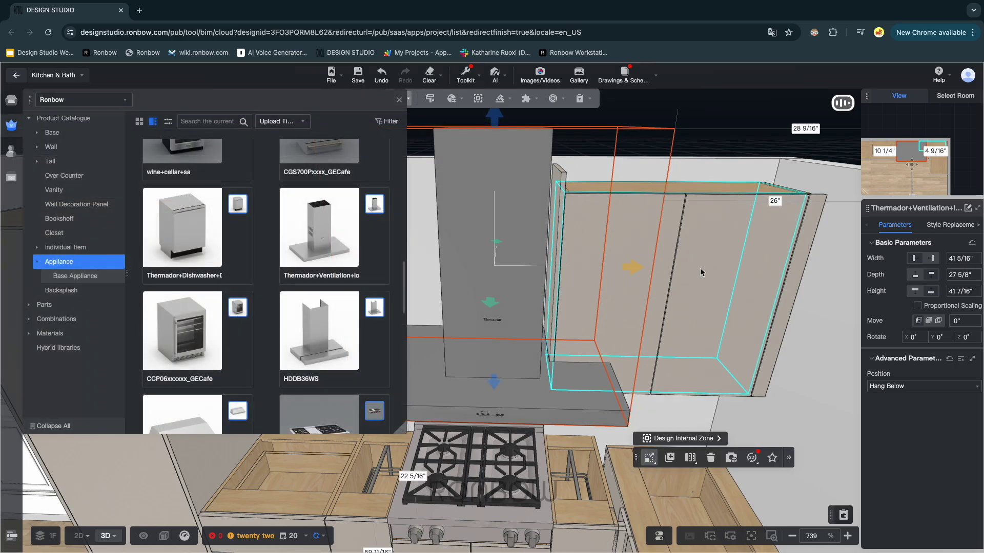
{"action": "left_click_drag", "start_coordinate": [541, 288], "coordinate": [594, 293]}
{"action": "left_click", "coordinate": [556, 293]}
{"action": "left_click", "coordinate": [553, 296]}
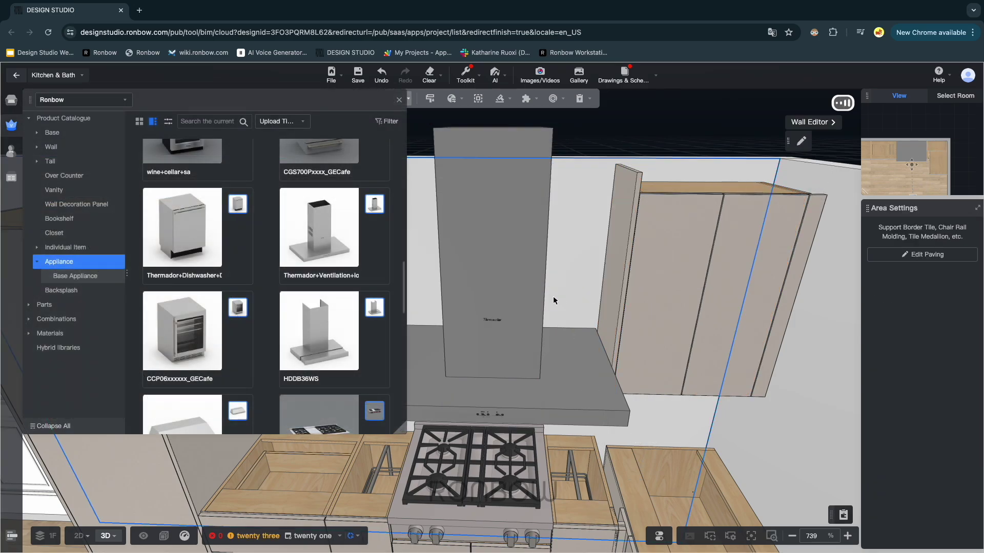
Step: Narrow the range hood to about 25 1/8" wide and position it above the range
{"action": "left_click", "coordinate": [532, 298]}
{"action": "right_click_drag", "start_coordinate": [537, 417], "coordinate": [634, 299]}
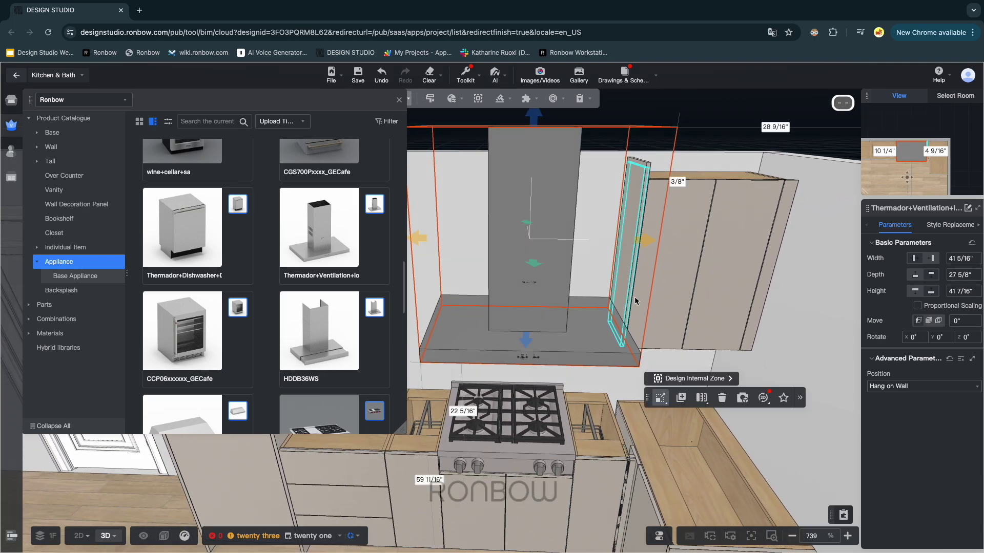
{"action": "left_click_drag", "start_coordinate": [644, 241], "coordinate": [559, 259]}
{"action": "left_click_drag", "start_coordinate": [497, 270], "coordinate": [509, 210]}
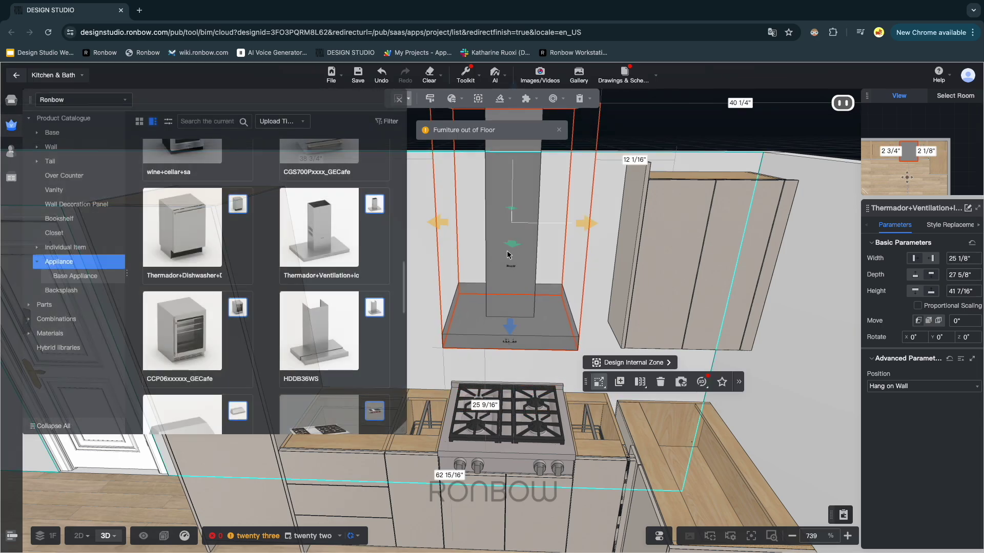
Step: Set the clearance between the range hood and the range to 20"
{"action": "left_click", "coordinate": [477, 405]}
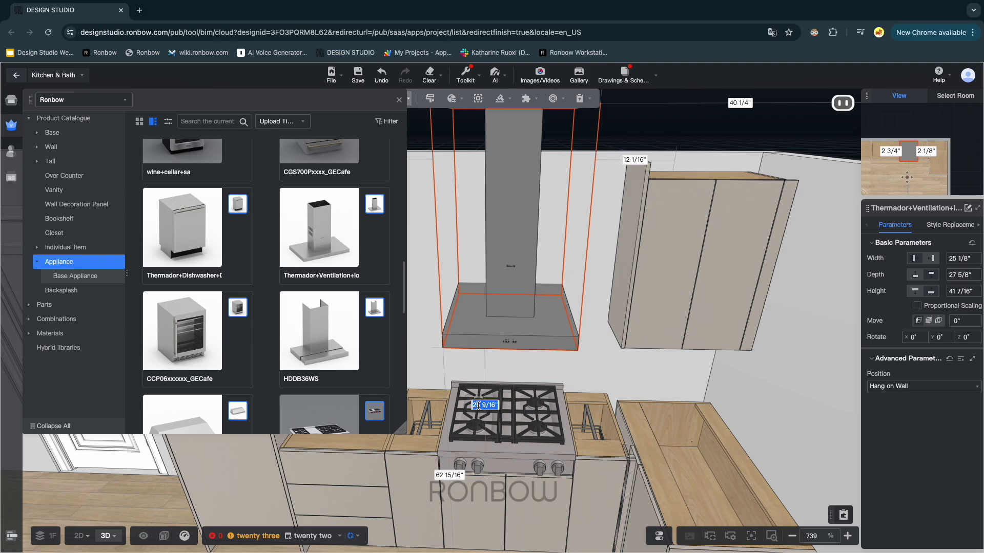
{"action": "type", "text": "2"}
{"action": "key", "text": "Escape"}
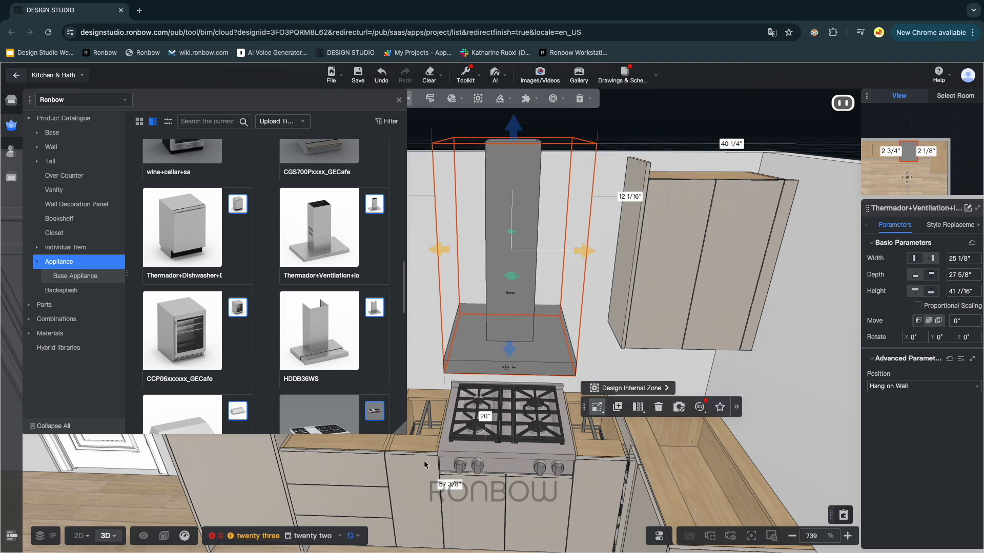
Step: Raise the range hood to a clearance of 24" above the range
{"action": "right_click_drag", "start_coordinate": [427, 367], "coordinate": [472, 355]}
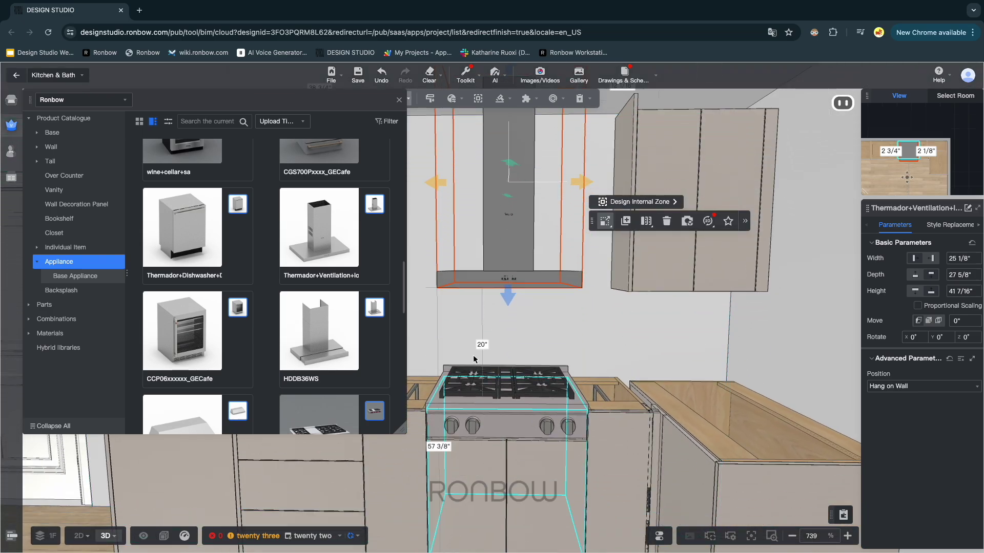
{"action": "left_click", "coordinate": [477, 353]}
{"action": "left_click", "coordinate": [506, 282]}
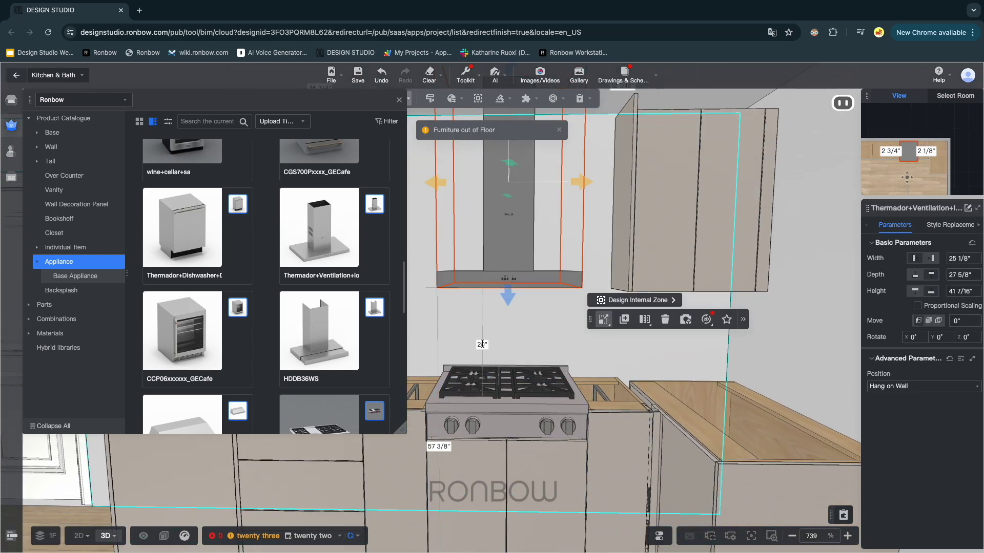
{"action": "left_click", "coordinate": [481, 345]}
{"action": "type", "text": "24"}
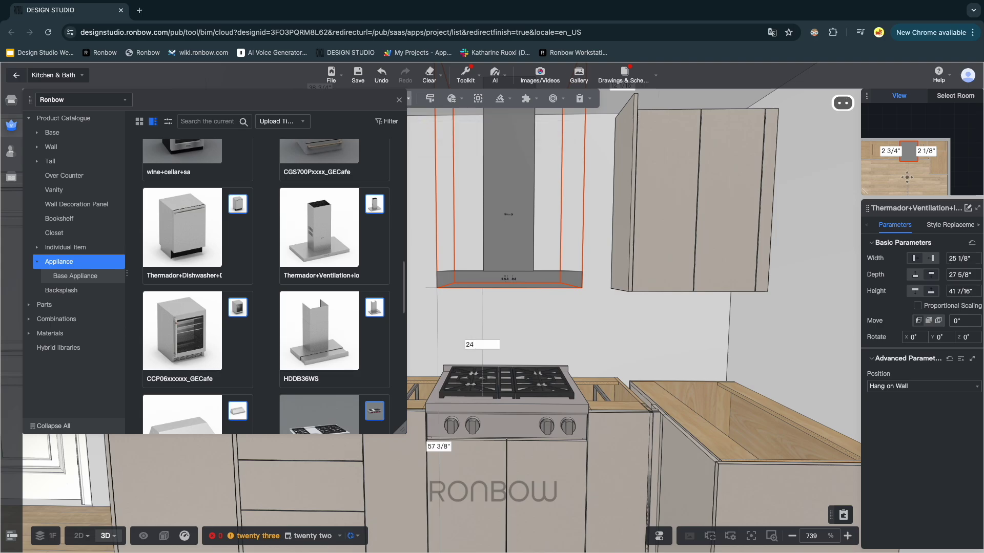
{"action": "key", "text": "Return"}
{"action": "right_click_drag", "start_coordinate": [533, 333], "coordinate": [545, 324]}
{"action": "left_click", "coordinate": [744, 336]}
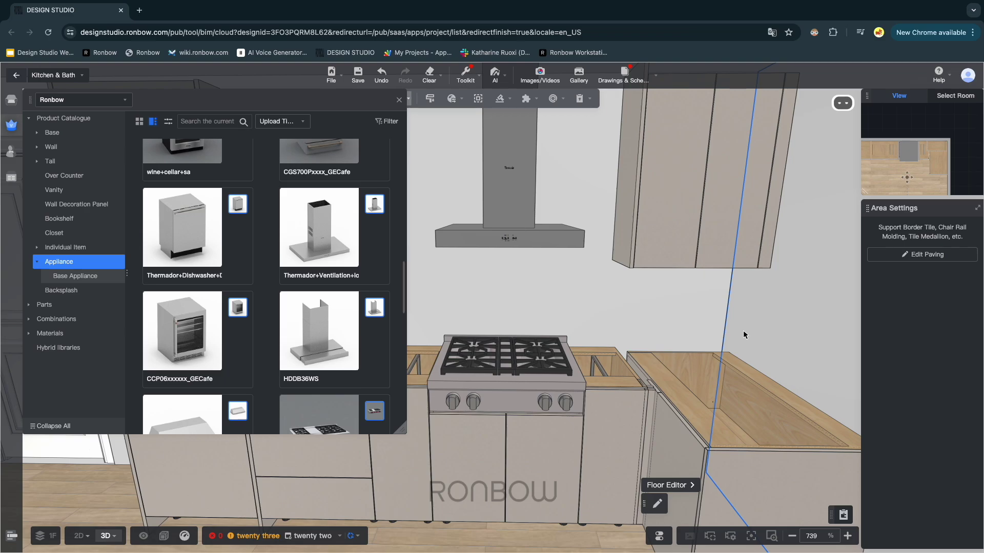
Step: Place an FS 2" floating shelf on the wall above the drawer base, against the tall cabinet's side panel
{"action": "left_click_drag", "start_coordinate": [561, 318], "coordinate": [833, 349]}
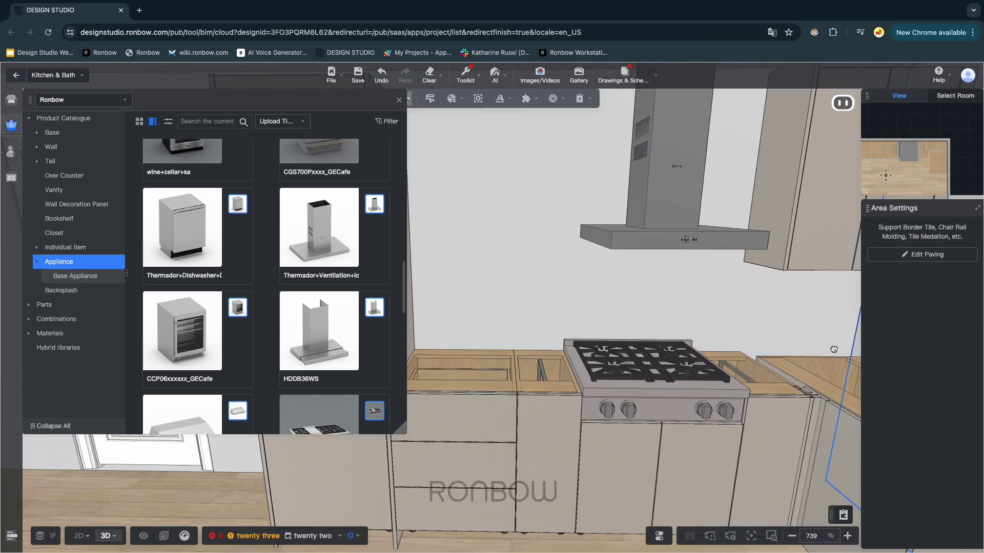
{"action": "left_click_drag", "start_coordinate": [500, 309], "coordinate": [614, 314]}
{"action": "right_click_drag", "start_coordinate": [615, 314], "coordinate": [580, 309]}
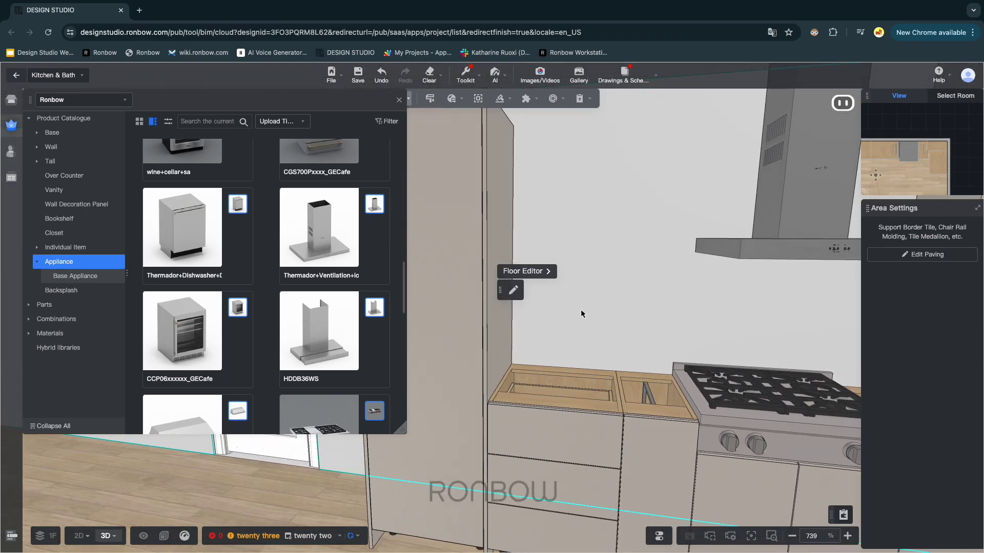
{"action": "left_click", "coordinate": [65, 150]}
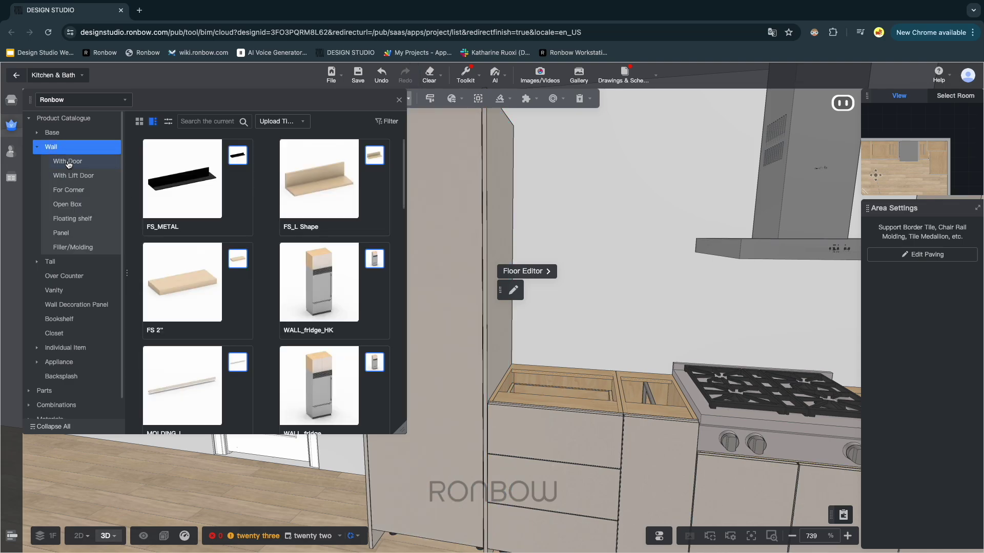
{"action": "left_click", "coordinate": [76, 221]}
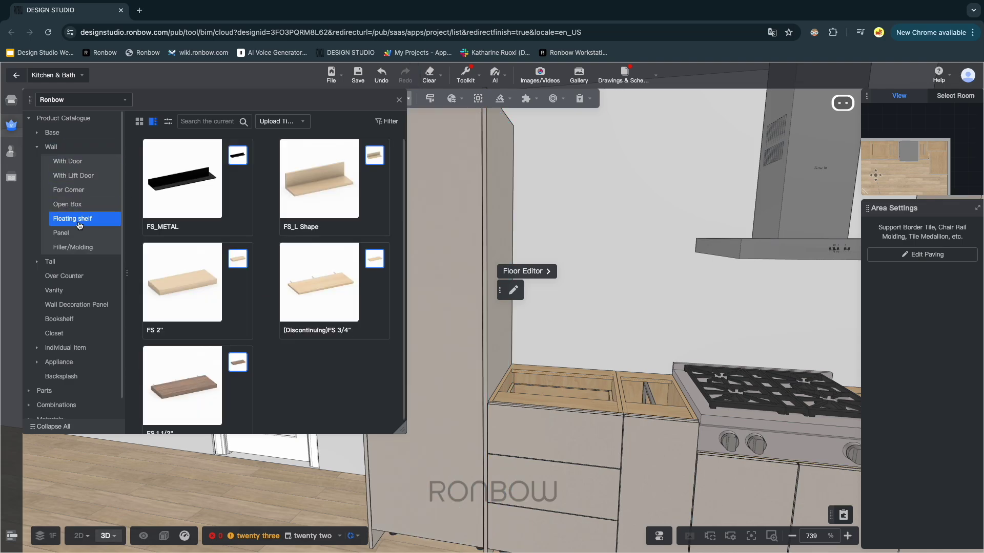
{"action": "left_click", "coordinate": [177, 300]}
{"action": "left_click", "coordinate": [533, 278]}
{"action": "left_click", "coordinate": [533, 277]}
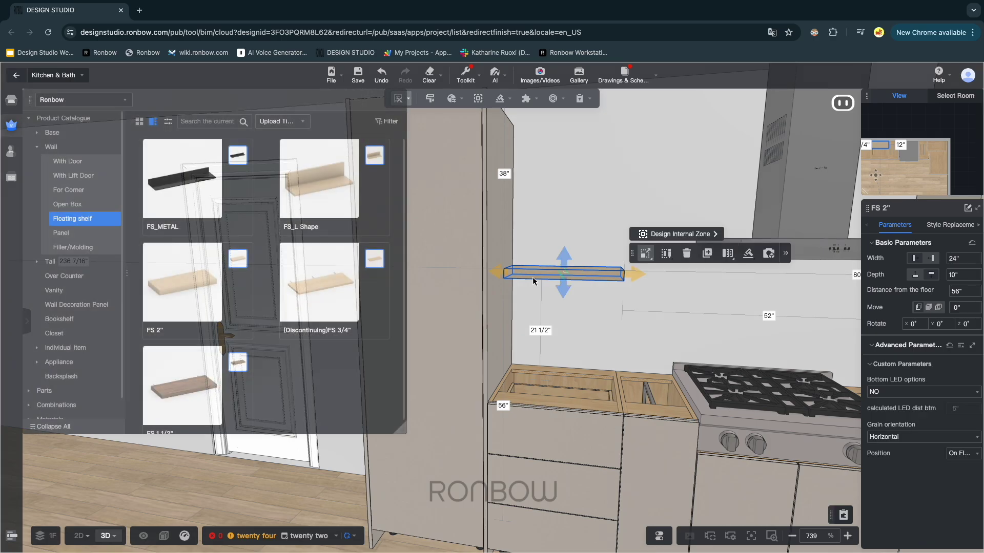
Step: Widen the floating shelf towards the range hood to about 30 1/2"
{"action": "left_click_drag", "start_coordinate": [653, 299], "coordinate": [584, 322]}
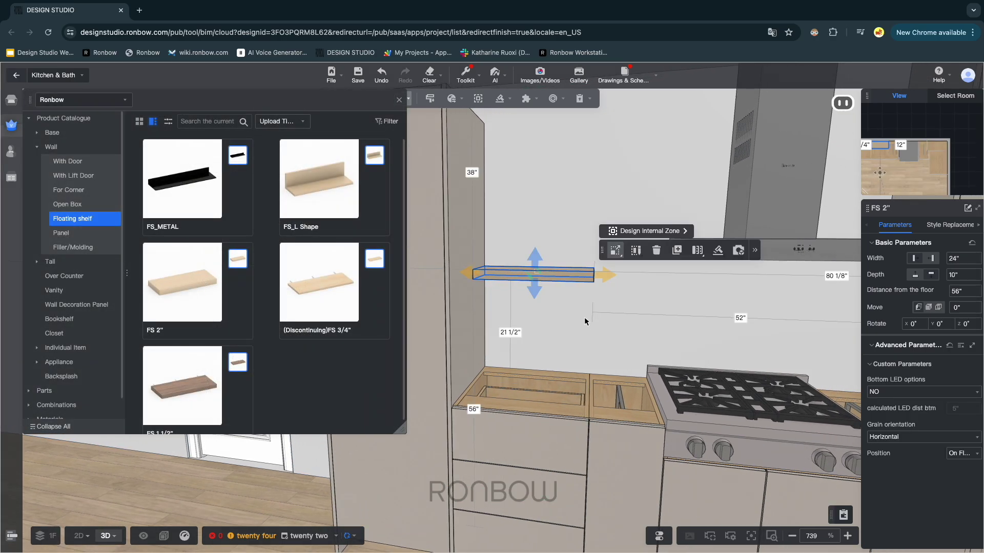
{"action": "left_click_drag", "start_coordinate": [606, 277], "coordinate": [639, 280]}
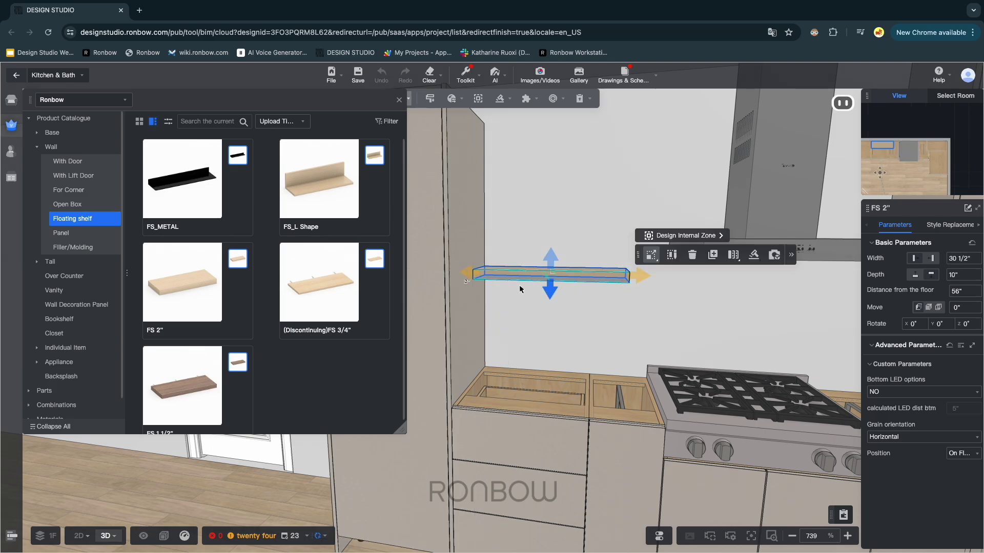
{"action": "mouse_move", "coordinate": [545, 290]}
{"action": "left_mouse_down"}
{"action": "mouse_move", "coordinate": [547, 304]}
{"action": "mouse_move", "coordinate": [547, 272]}
{"action": "mouse_move", "coordinate": [540, 308]}
{"action": "left_mouse_up"}
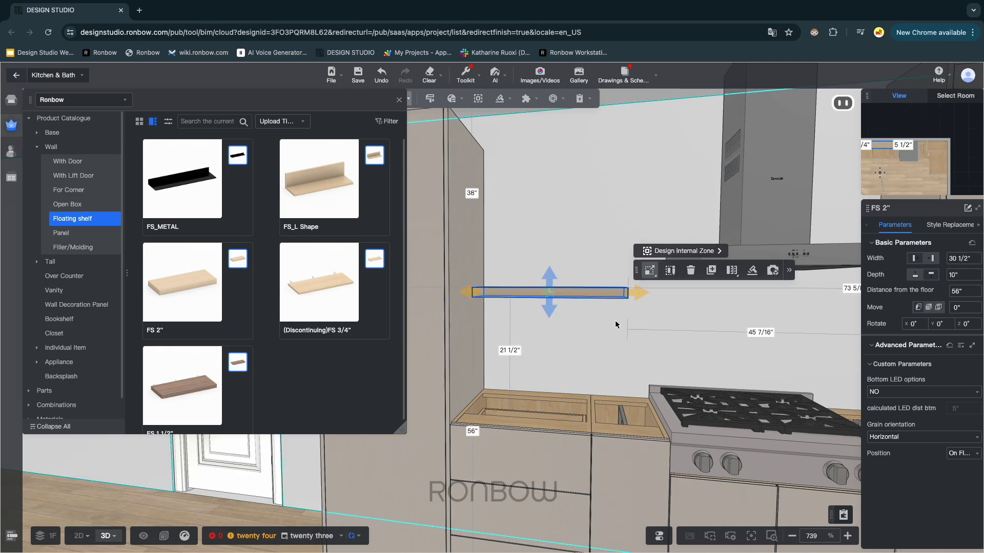
{"action": "left_click_drag", "start_coordinate": [622, 322], "coordinate": [629, 340]}
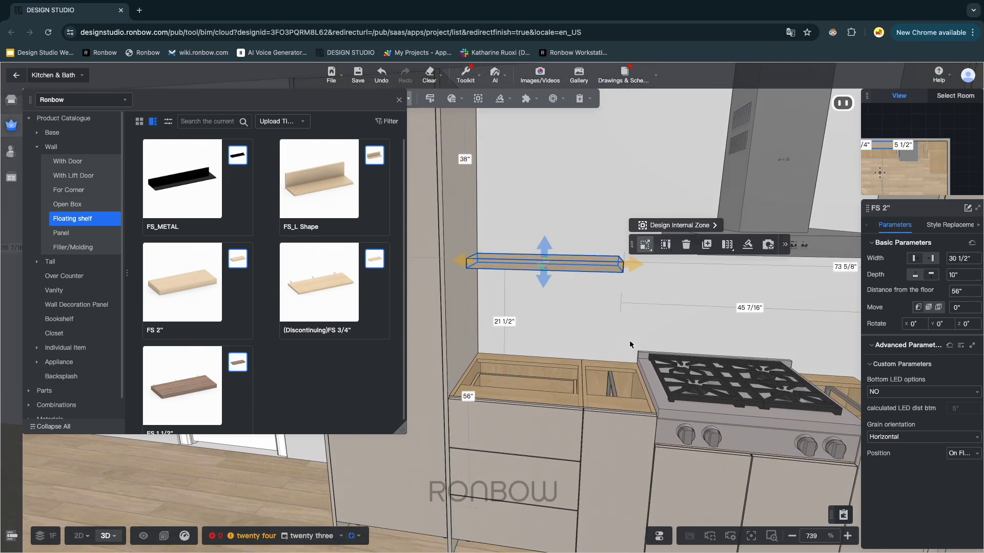
{"action": "left_click", "coordinate": [645, 363]}
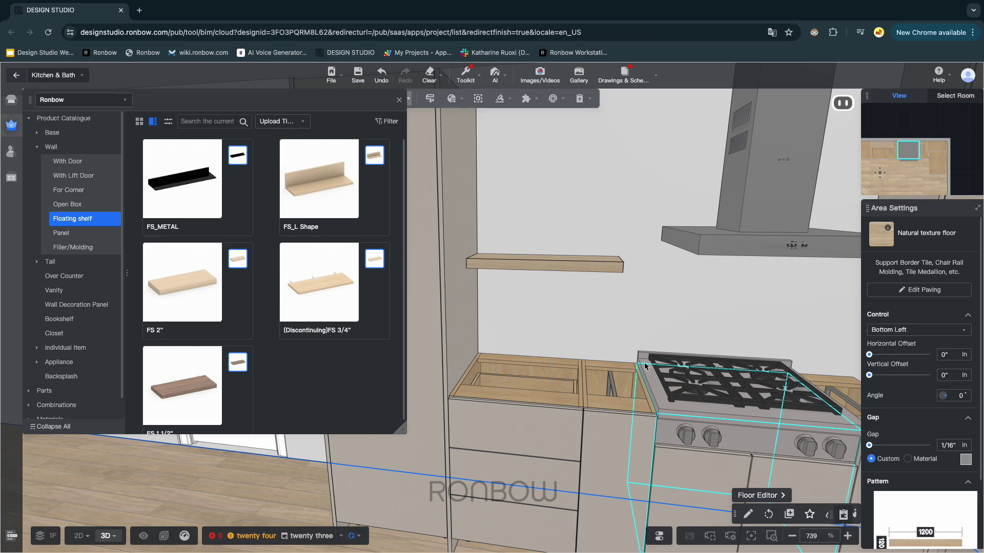
Step: Restore the saved room overview camera and place a B2W two-drawer base cabinet on the open floor in front of the range run
{"action": "left_click", "coordinate": [715, 537]}
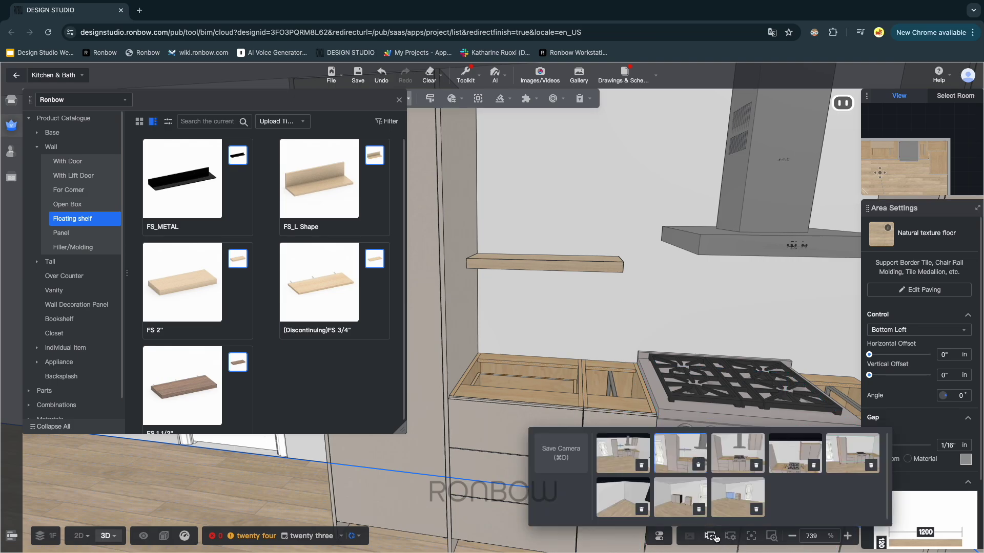
{"action": "left_click", "coordinate": [612, 455]}
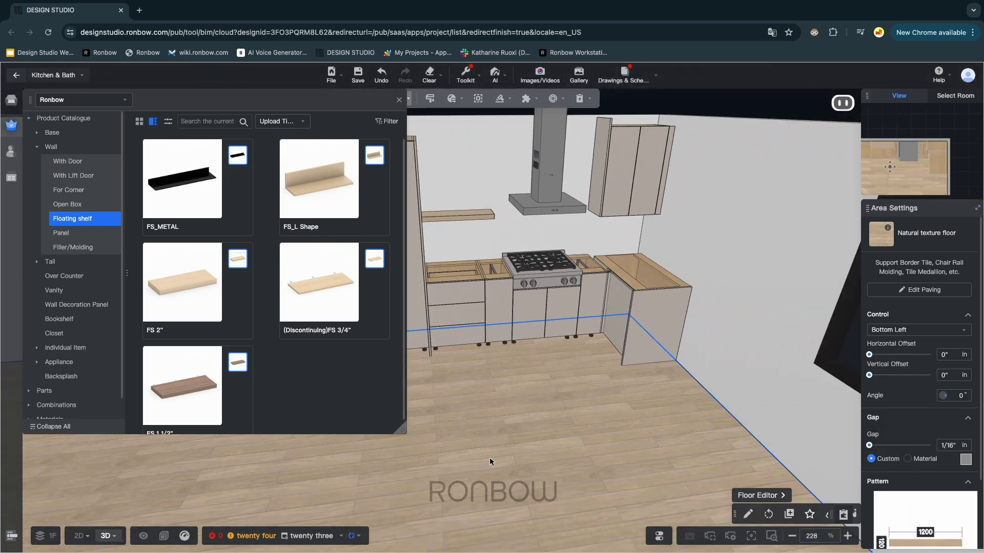
{"action": "left_click", "coordinate": [69, 134]}
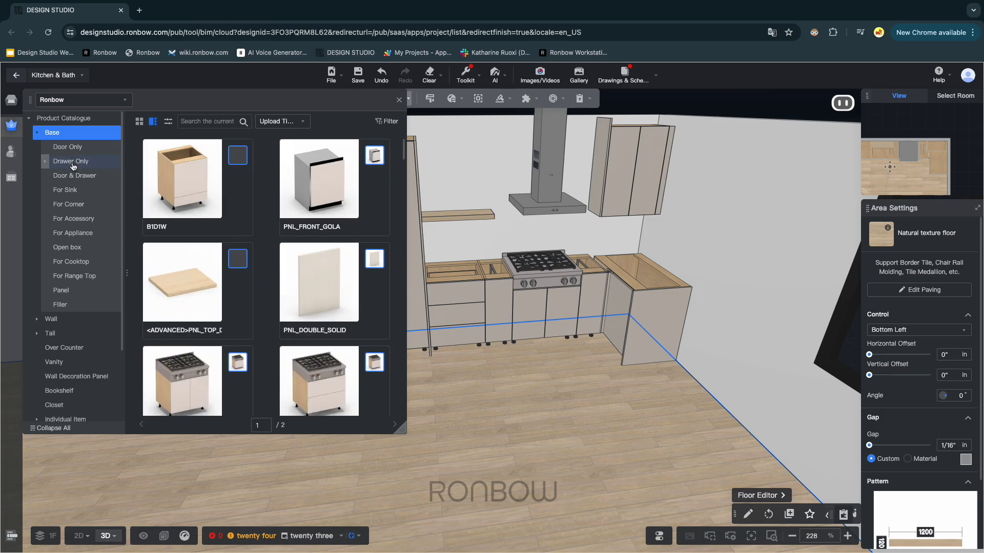
{"action": "left_click", "coordinate": [72, 160]}
{"action": "left_click", "coordinate": [78, 191]}
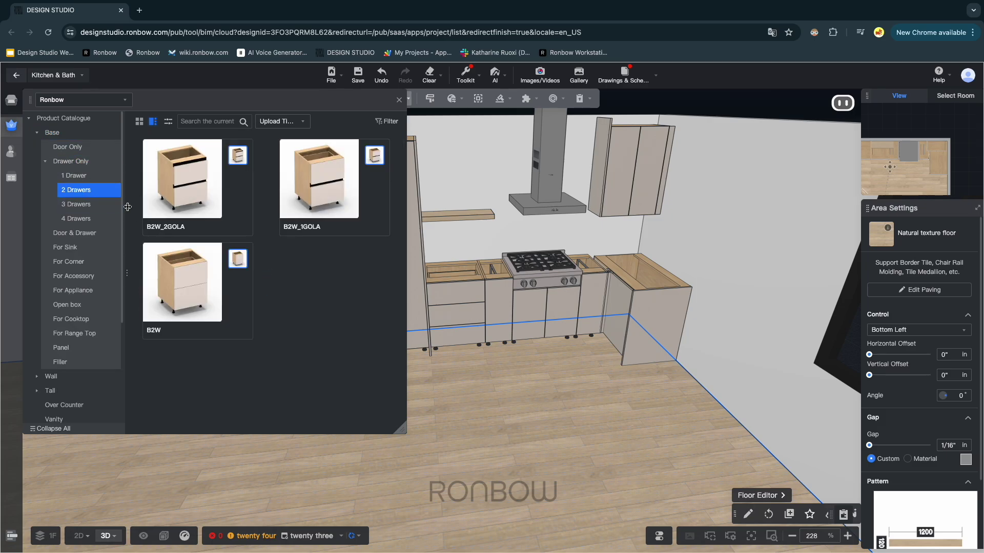
{"action": "left_click", "coordinate": [181, 308]}
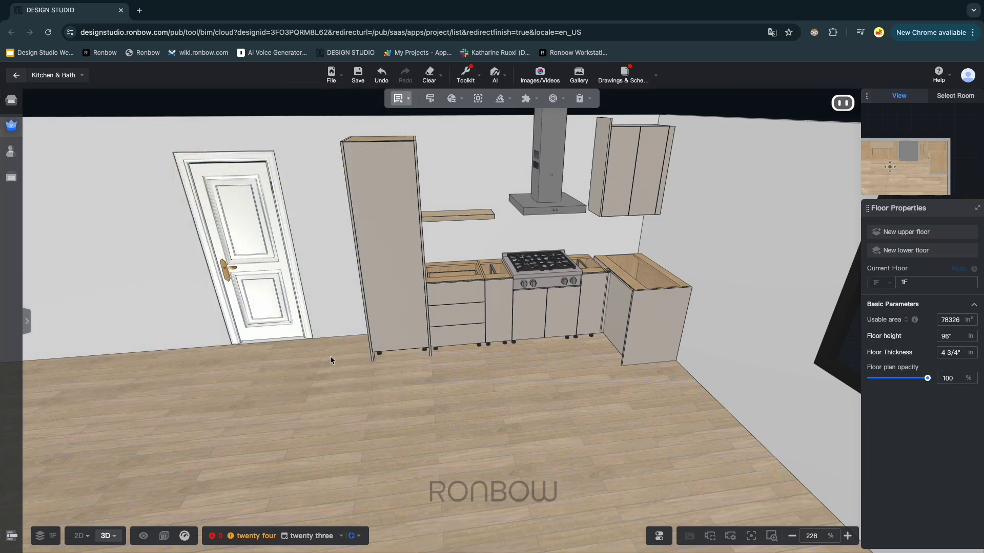
{"action": "left_click", "coordinate": [532, 392]}
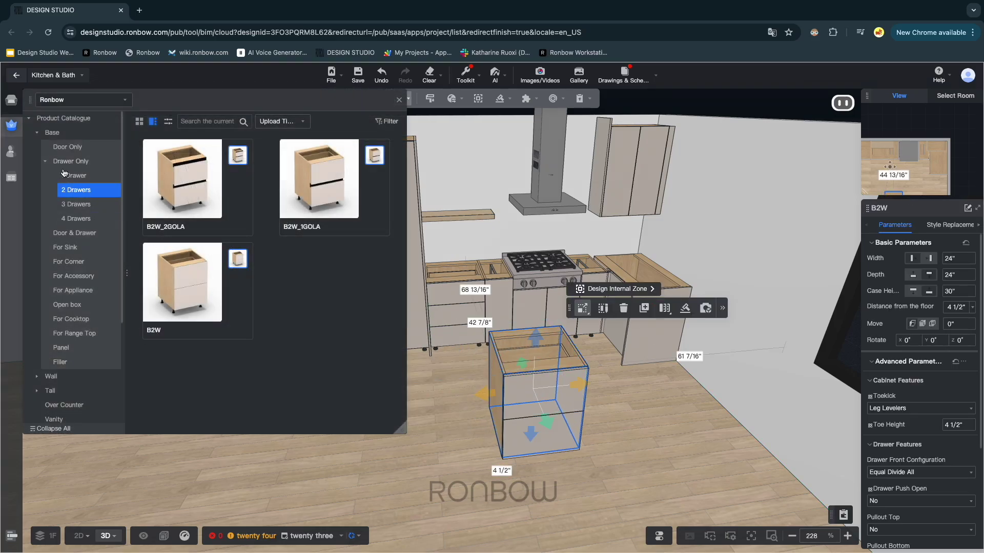
Step: Place a 42" wide BASE BOX open cabinet directly beside the two-drawer island cabinet
{"action": "left_click", "coordinate": [74, 308]}
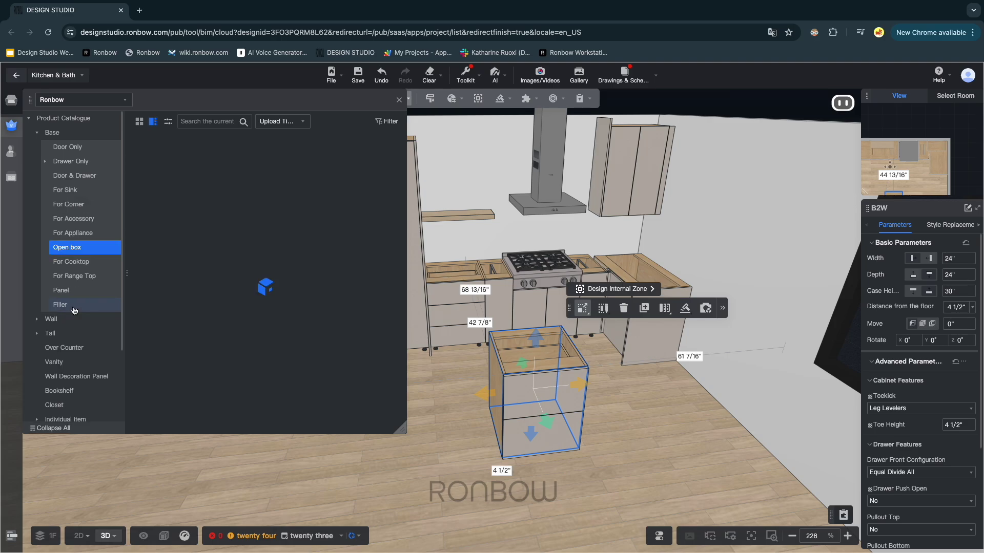
{"action": "left_click", "coordinate": [172, 209]}
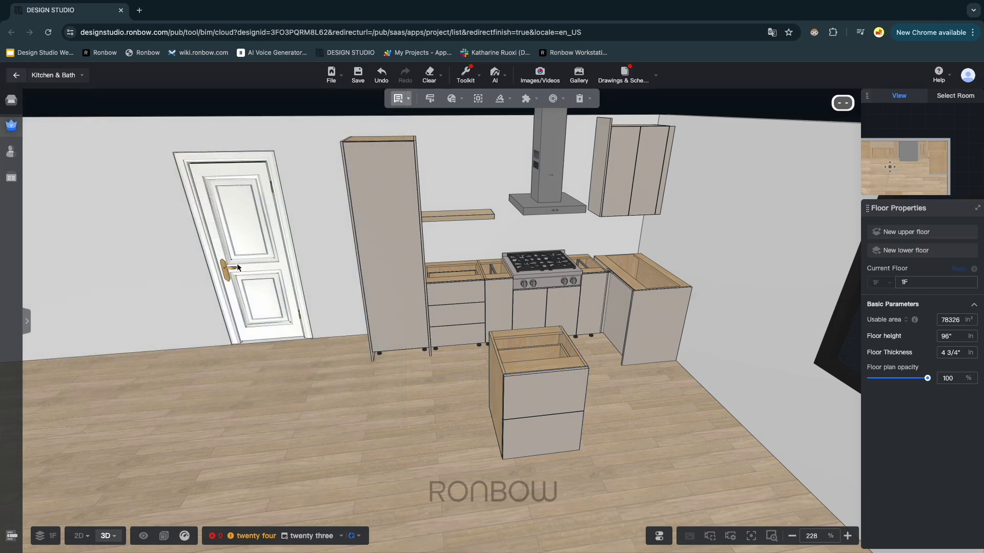
{"action": "left_click", "coordinate": [587, 466]}
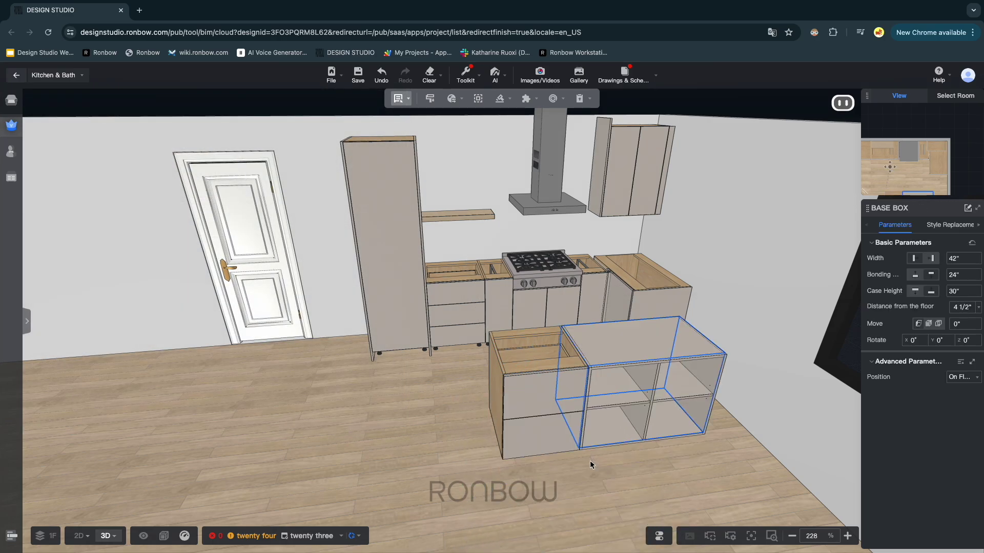
Step: Drop the open BASE BOX in front of the two-drawer island cabinet and place a 24" Base Appliance beside that cabinet
{"action": "left_click", "coordinate": [564, 478]}
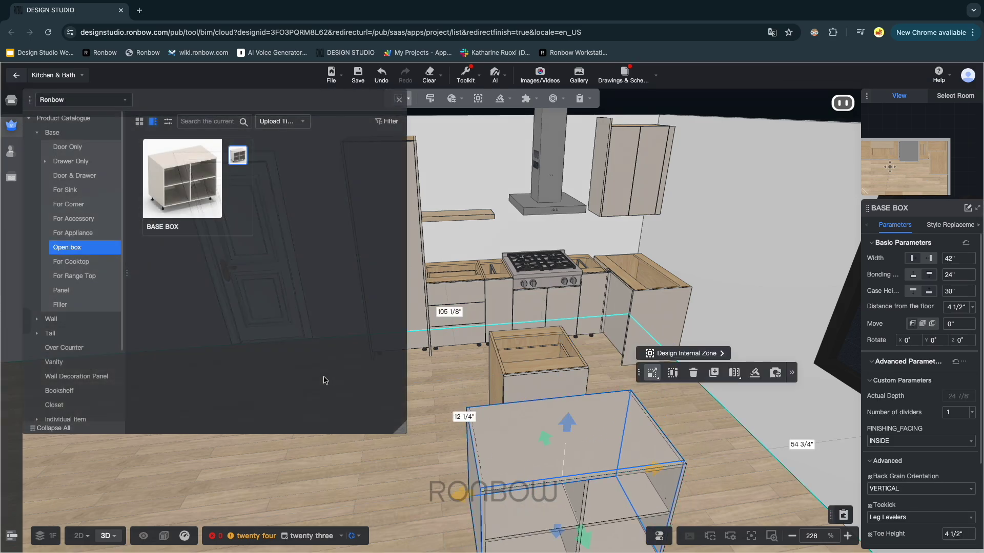
{"action": "left_click", "coordinate": [76, 234]}
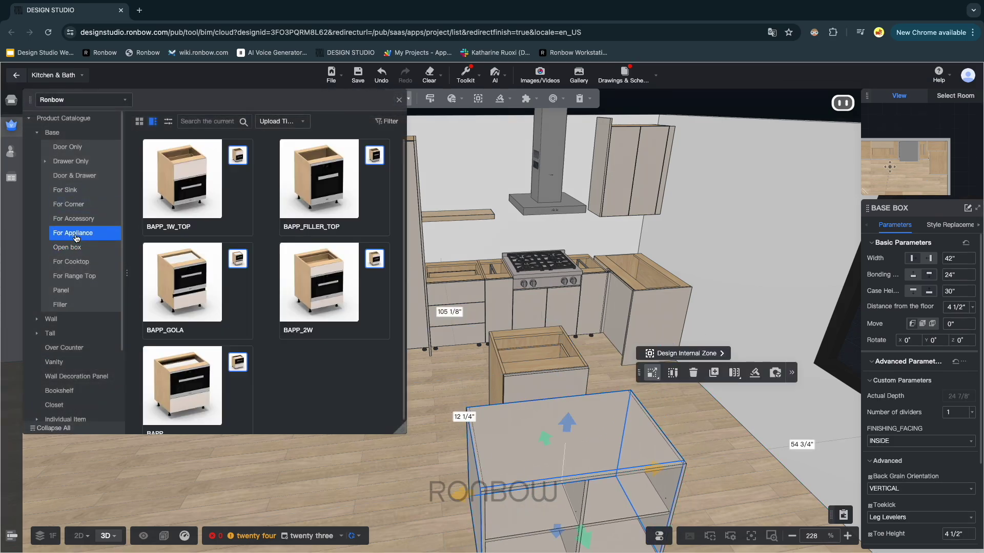
{"action": "scroll", "coordinate": [262, 278], "scroll_direction": "down", "scroll_amount": 1}
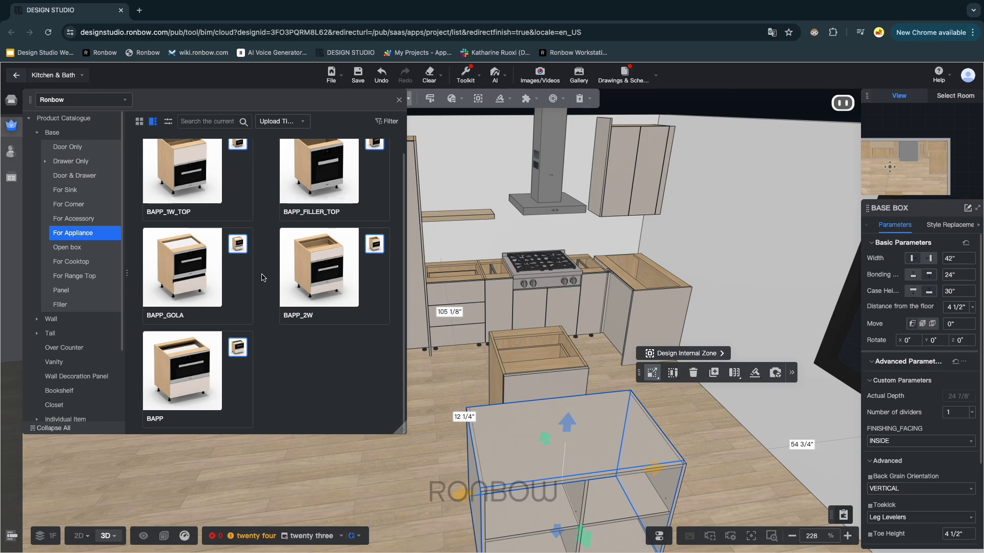
{"action": "scroll", "coordinate": [262, 278], "scroll_direction": "up", "scroll_amount": 1}
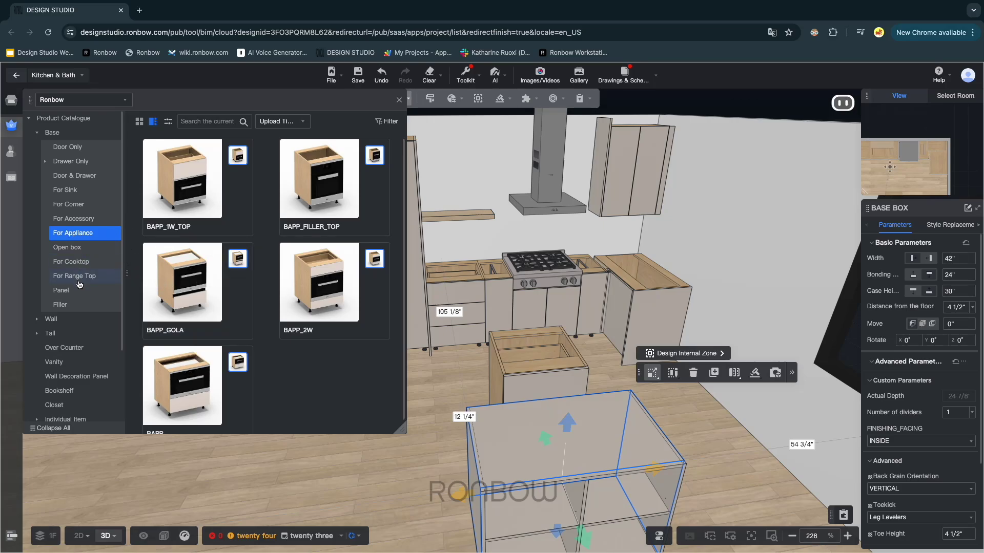
{"action": "scroll", "coordinate": [81, 288], "scroll_direction": "down", "scroll_amount": 4}
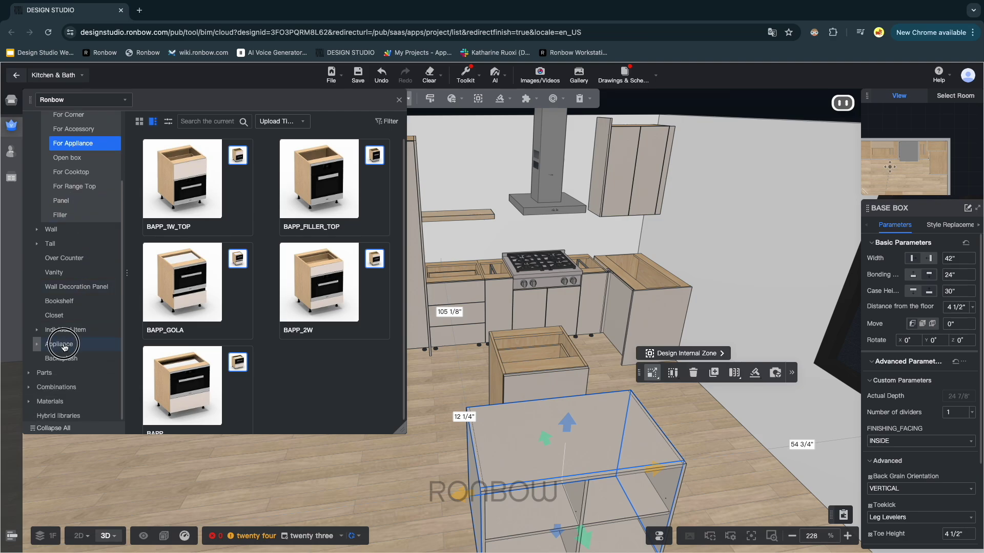
{"action": "left_click", "coordinate": [64, 347]}
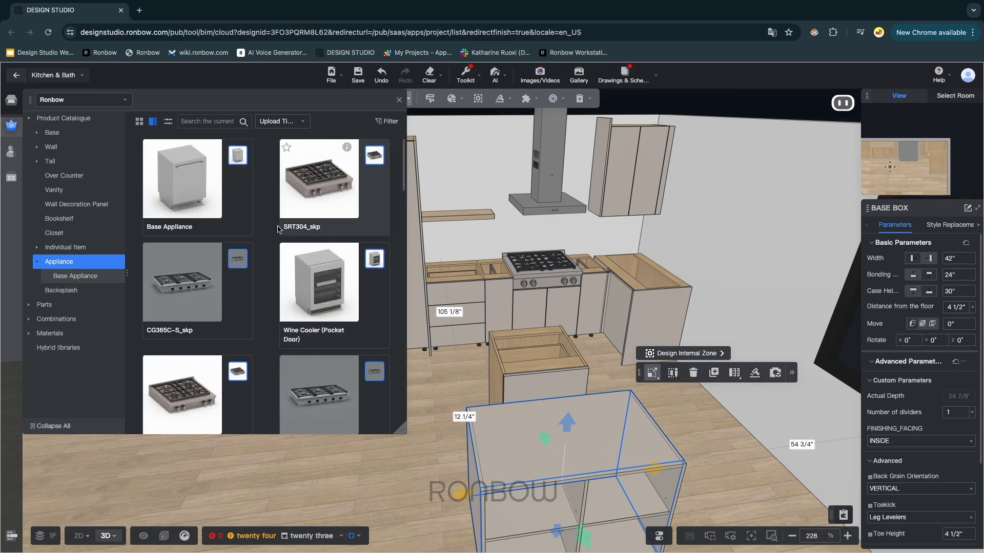
{"action": "left_click", "coordinate": [213, 201]}
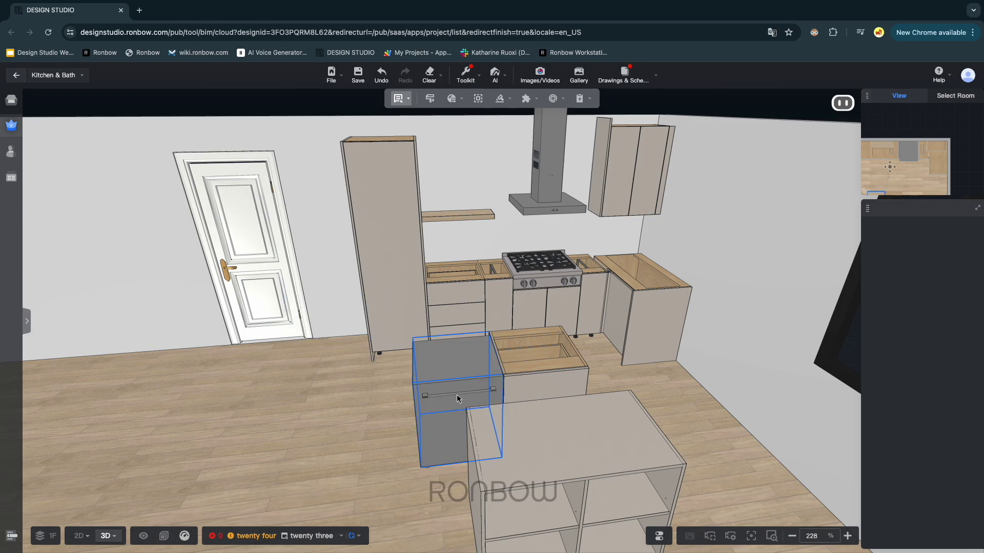
{"action": "left_click", "coordinate": [440, 396]}
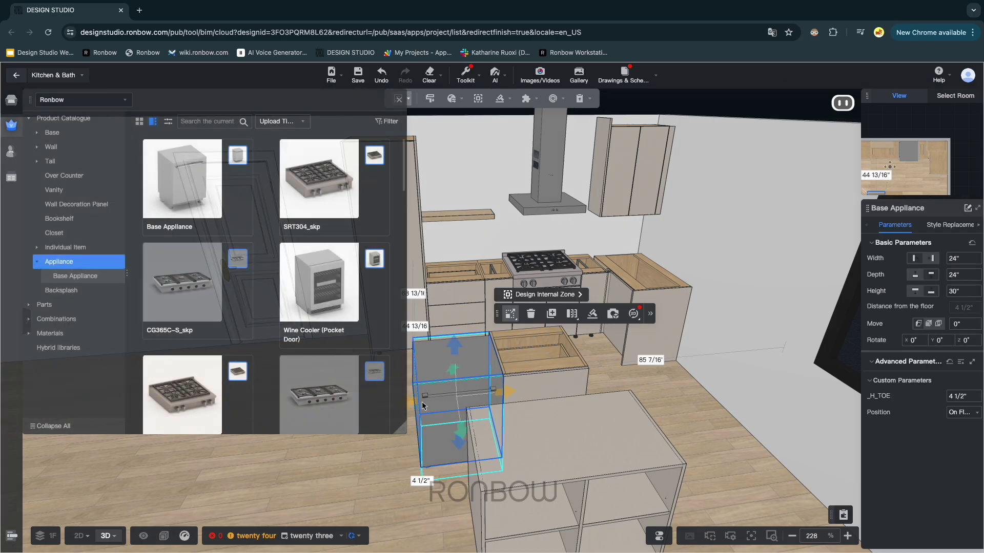
Step: Rotate the Base Appliance and the two-drawer B2W cabinet 180° so their fronts face the range run
{"action": "left_click_drag", "start_coordinate": [232, 448], "coordinate": [247, 492]}
{"action": "left_click", "coordinate": [399, 102]}
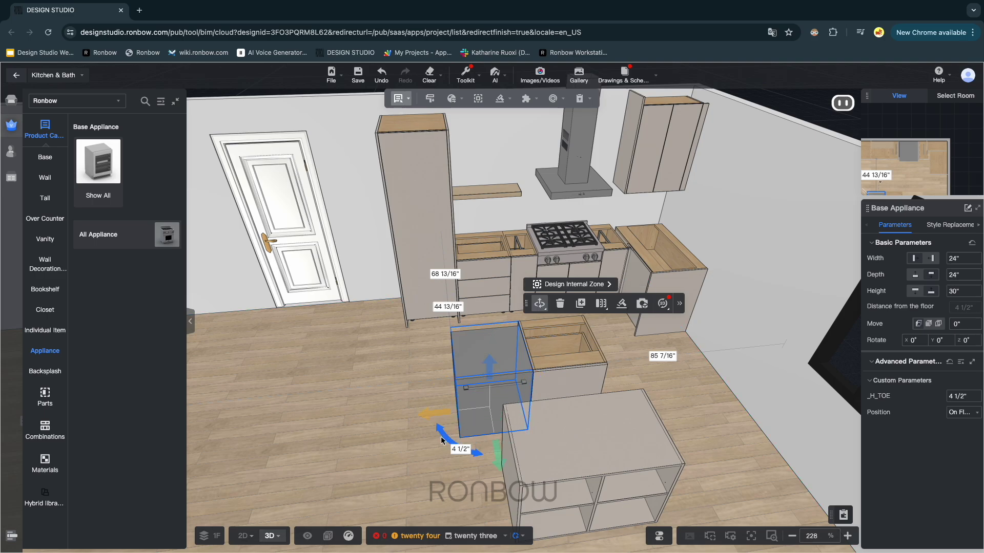
{"action": "left_click_drag", "start_coordinate": [441, 439], "coordinate": [555, 372]}
{"action": "left_click", "coordinate": [442, 431]}
{"action": "left_click", "coordinate": [460, 422]}
{"action": "left_click", "coordinate": [556, 372]}
{"action": "left_click_drag", "start_coordinate": [508, 429], "coordinate": [584, 387]}
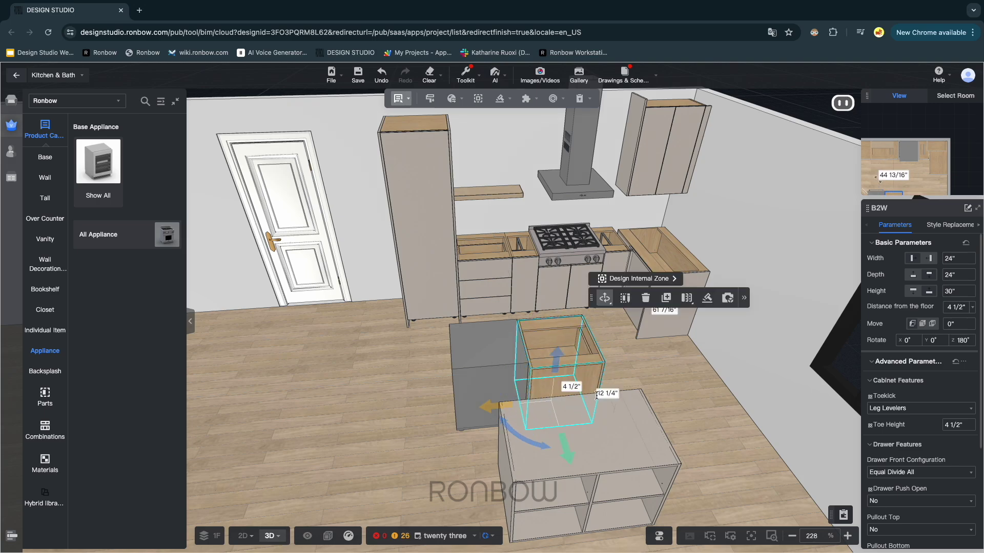
Step: Move the two-drawer cabinet towards the side wall and bring the Base Appliance over to meet its side
{"action": "left_click_drag", "start_coordinate": [592, 356], "coordinate": [615, 342]}
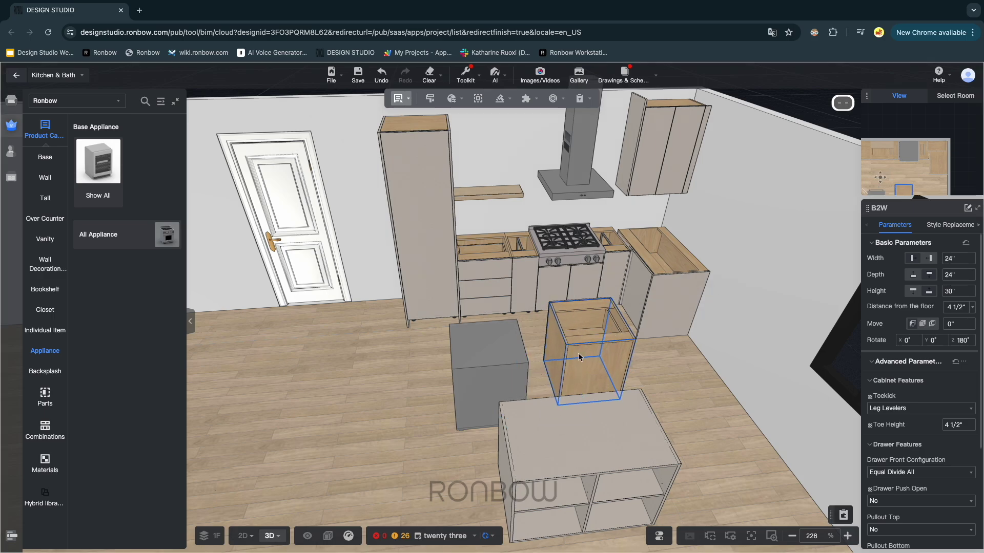
{"action": "left_click", "coordinate": [491, 367]}
{"action": "right_click_drag", "start_coordinate": [491, 366], "coordinate": [498, 387]}
{"action": "left_click_drag", "start_coordinate": [497, 388], "coordinate": [547, 390]}
{"action": "right_click_drag", "start_coordinate": [405, 402], "coordinate": [395, 378]}
Step: Try to rotate the BASE BOX 180° behind the island cabinets and check the adsorption snap options
{"action": "left_click", "coordinate": [580, 441]}
{"action": "left_click_drag", "start_coordinate": [578, 448], "coordinate": [465, 392]}
{"action": "left_click_drag", "start_coordinate": [537, 399], "coordinate": [550, 383]}
{"action": "mouse_move", "coordinate": [564, 425]}
{"action": "left_mouse_down"}
{"action": "mouse_move", "coordinate": [571, 418]}
{"action": "mouse_move", "coordinate": [572, 426]}
{"action": "left_mouse_up"}
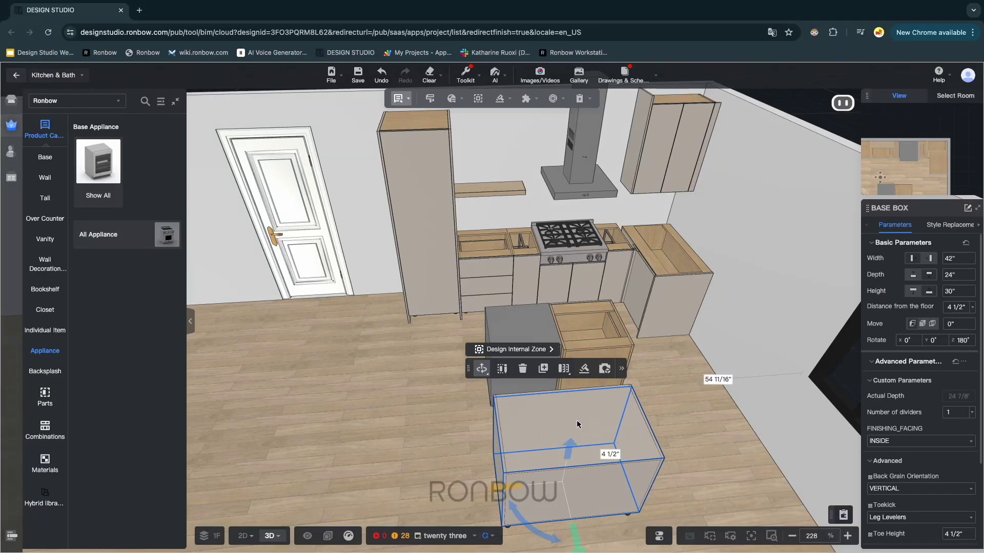
{"action": "left_click", "coordinate": [660, 536]}
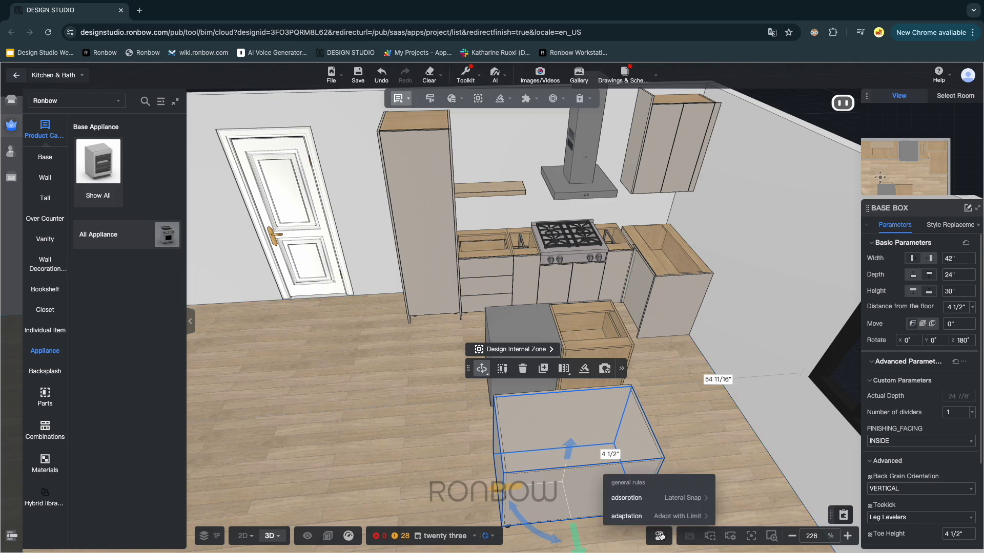
{"action": "mouse_move", "coordinate": [673, 502]}
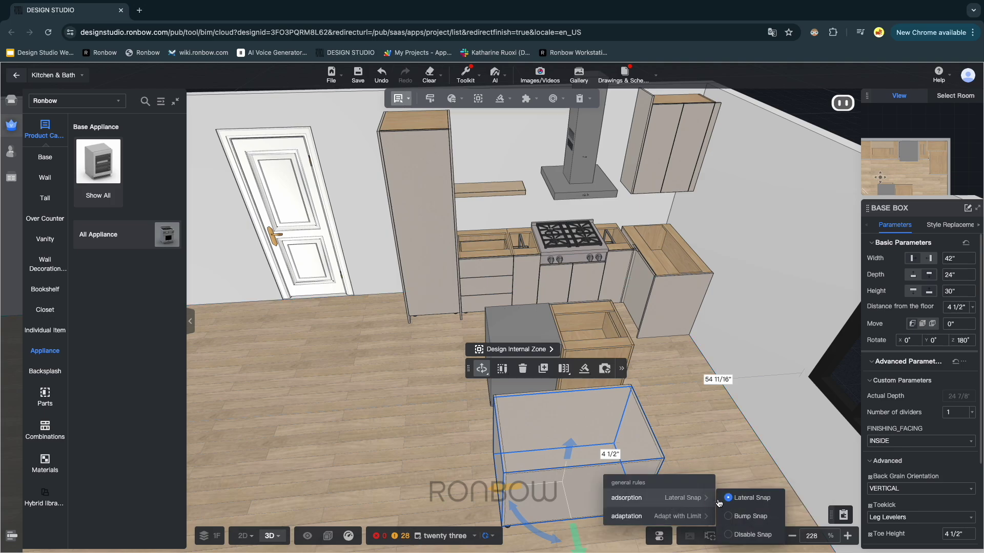
{"action": "left_click", "coordinate": [731, 452]}
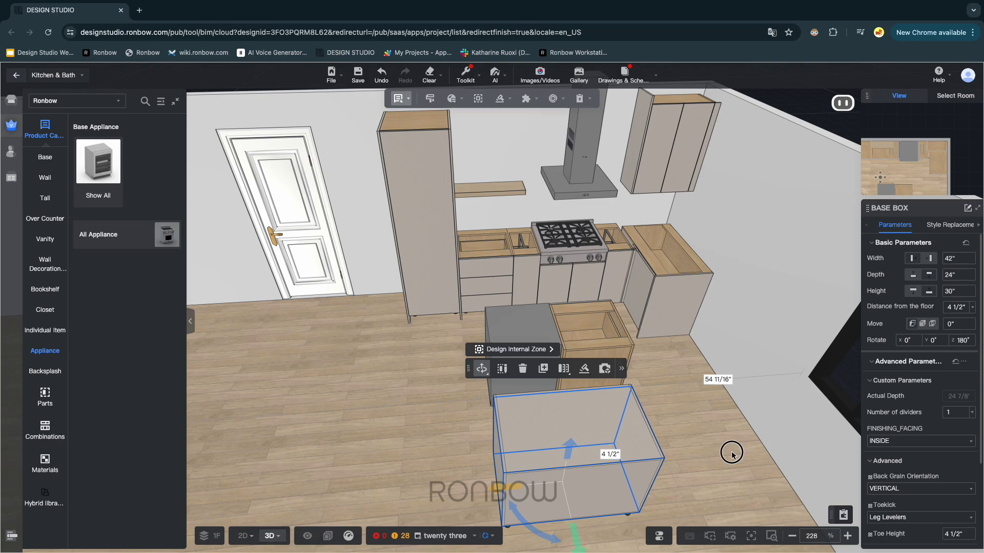
Step: Turn the BASE BOX shelves outwards again and set its back against the rear of the two-drawer cabinet and Base Appliance
{"action": "left_click", "coordinate": [619, 477]}
{"action": "left_click_drag", "start_coordinate": [525, 522], "coordinate": [579, 385]}
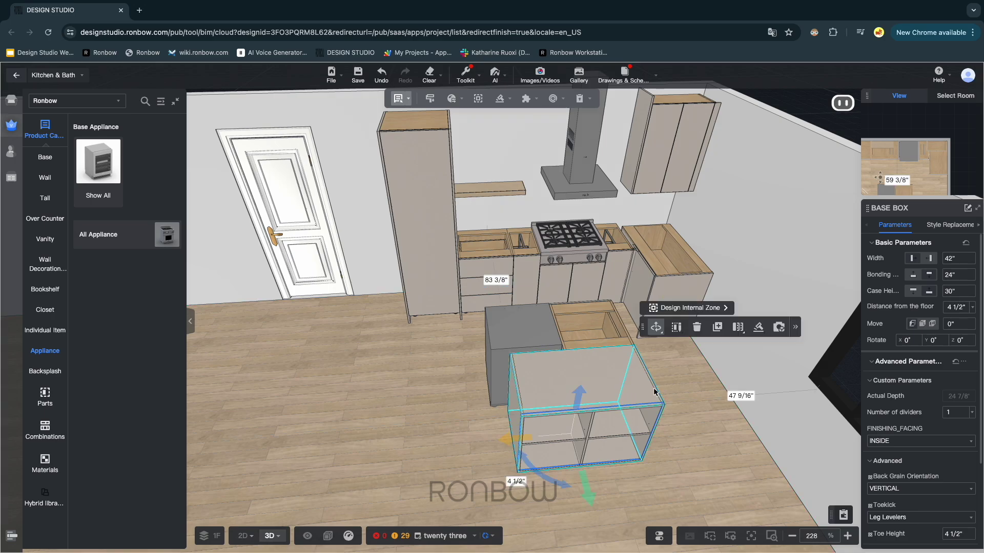
{"action": "left_click_drag", "start_coordinate": [437, 477], "coordinate": [585, 498]}
{"action": "left_click", "coordinate": [534, 317]}
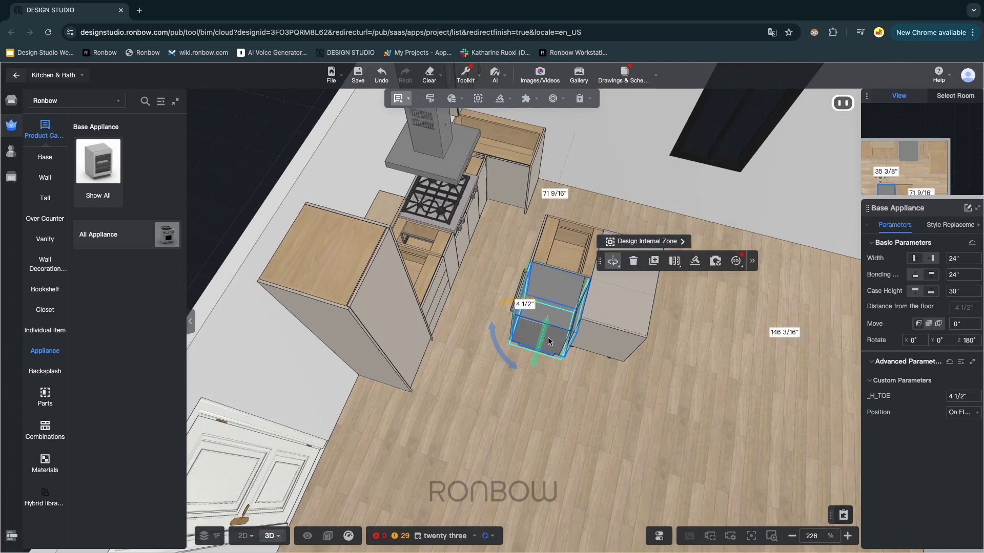
{"action": "left_click_drag", "start_coordinate": [588, 326], "coordinate": [588, 329]}
Step: Resize the island's BASE BOX to 48" wide and 12" deep
{"action": "scroll", "coordinate": [673, 348], "scroll_direction": "up", "scroll_amount": 3}
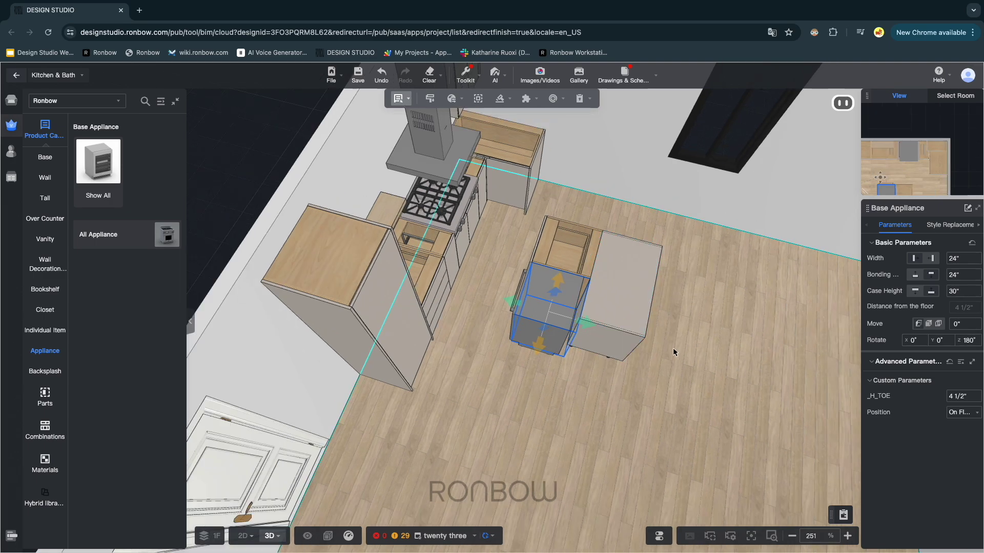
{"action": "scroll", "coordinate": [675, 349], "scroll_direction": "up", "scroll_amount": 5}
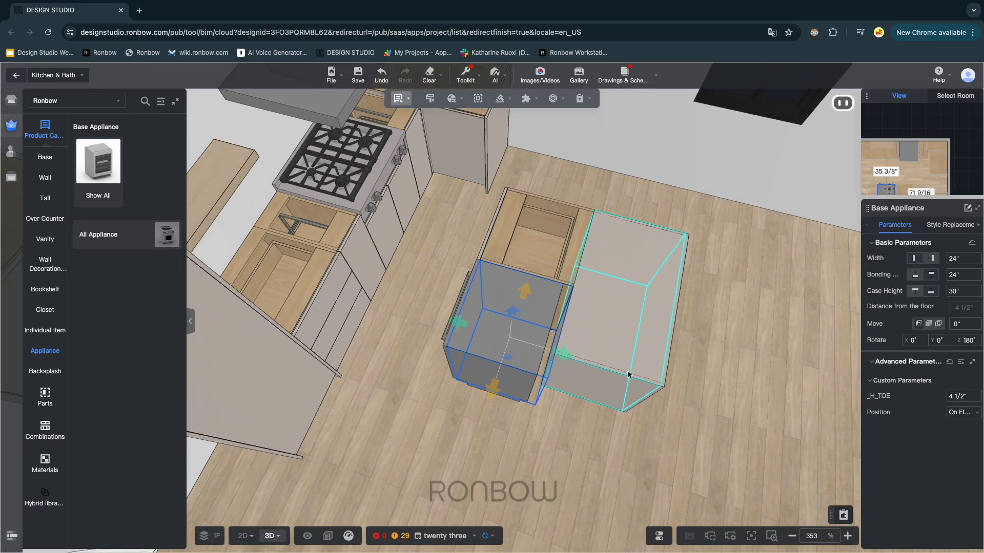
{"action": "left_click_drag", "start_coordinate": [694, 370], "coordinate": [665, 351]}
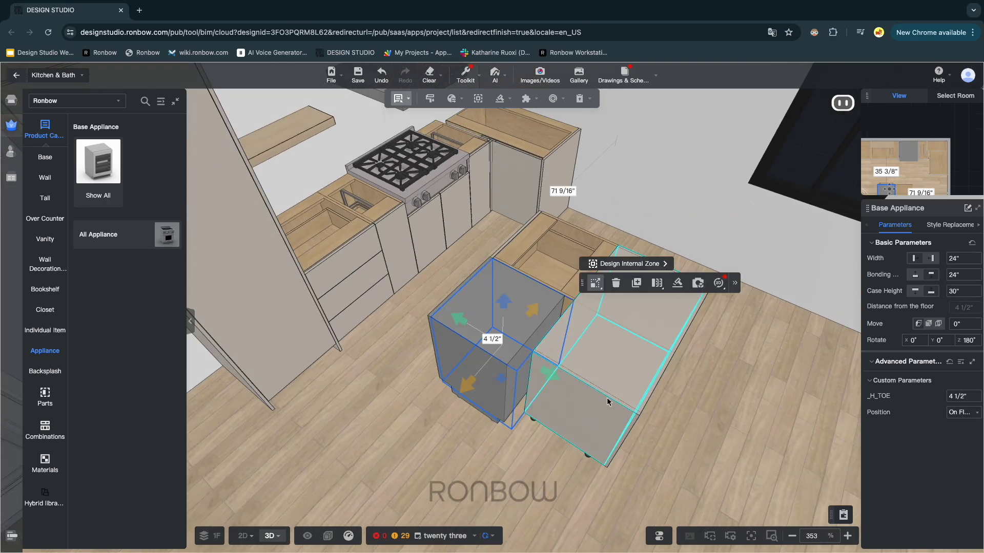
{"action": "left_click", "coordinate": [584, 407]}
{"action": "left_click_drag", "start_coordinate": [738, 454], "coordinate": [623, 402]}
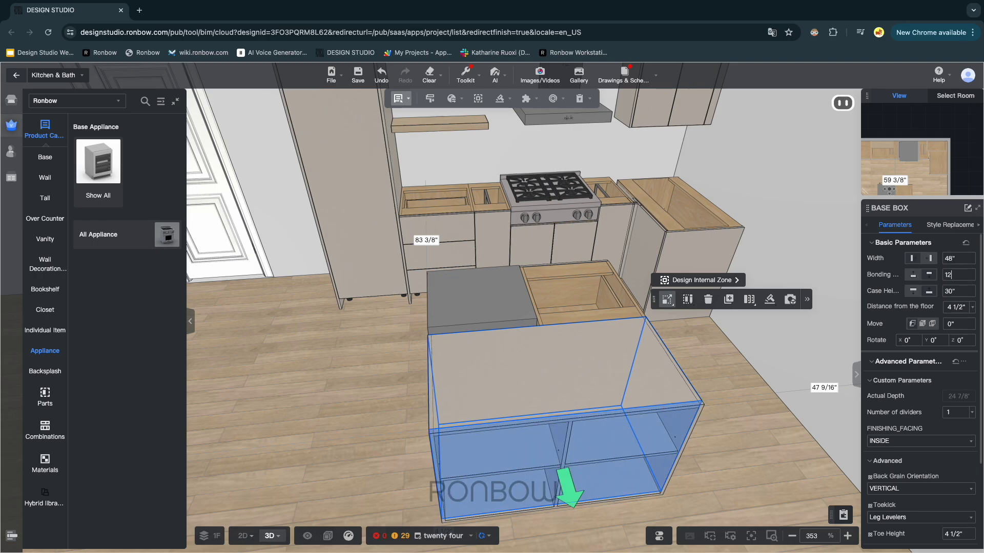
{"action": "key", "text": "Return"}
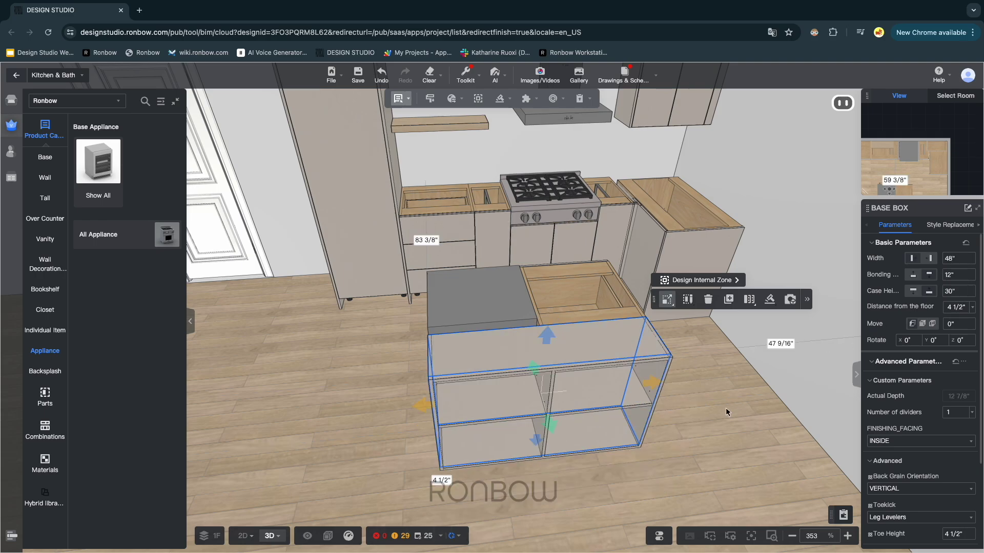
Step: Place an ISLAND_SIDE panel from the base panel catalogue on the island end next to the Base Appliance
{"action": "left_click_drag", "start_coordinate": [304, 467], "coordinate": [372, 472]}
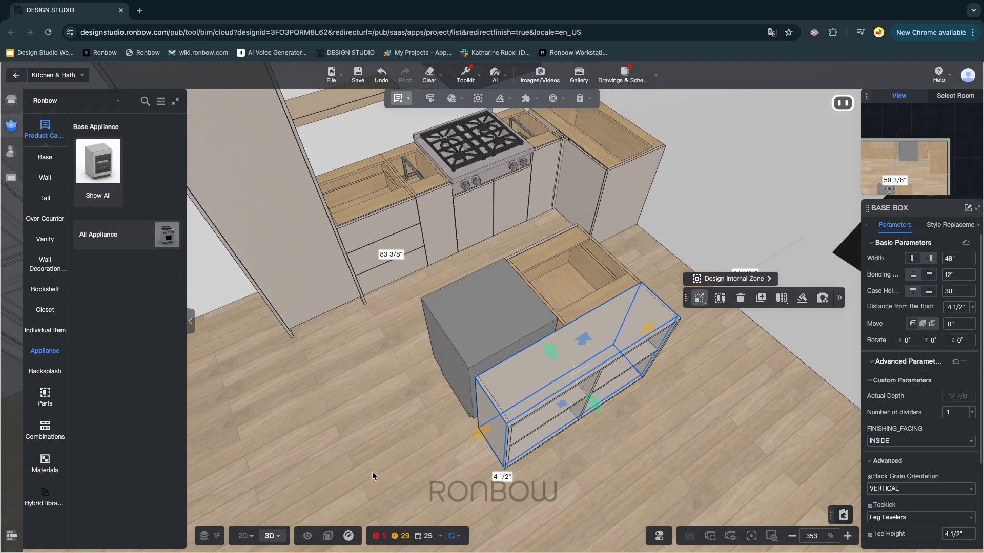
{"action": "left_click_drag", "start_coordinate": [372, 471], "coordinate": [405, 436]}
{"action": "left_click", "coordinate": [43, 159]}
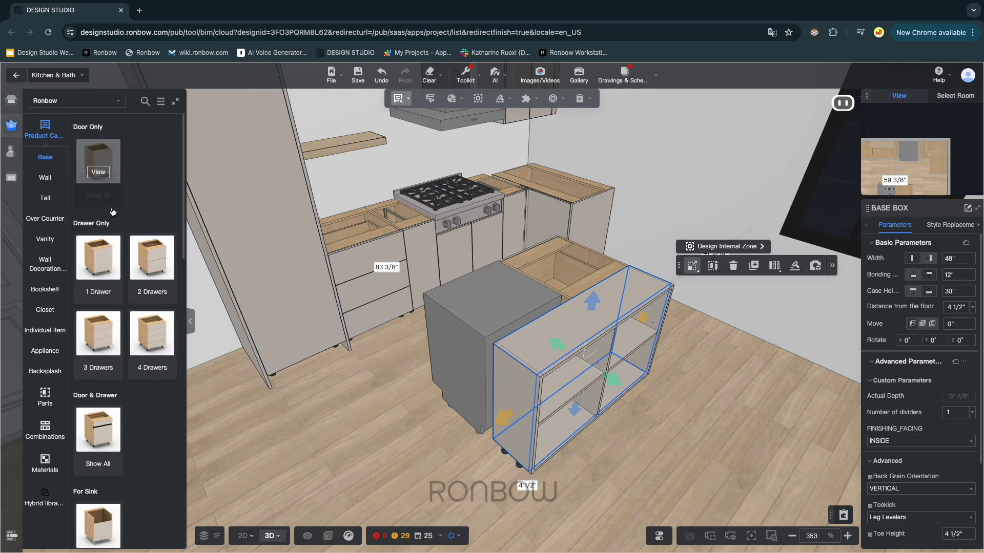
{"action": "scroll", "coordinate": [148, 271], "scroll_direction": "down", "scroll_amount": 6}
{"action": "scroll", "coordinate": [149, 281], "scroll_direction": "down", "scroll_amount": 8}
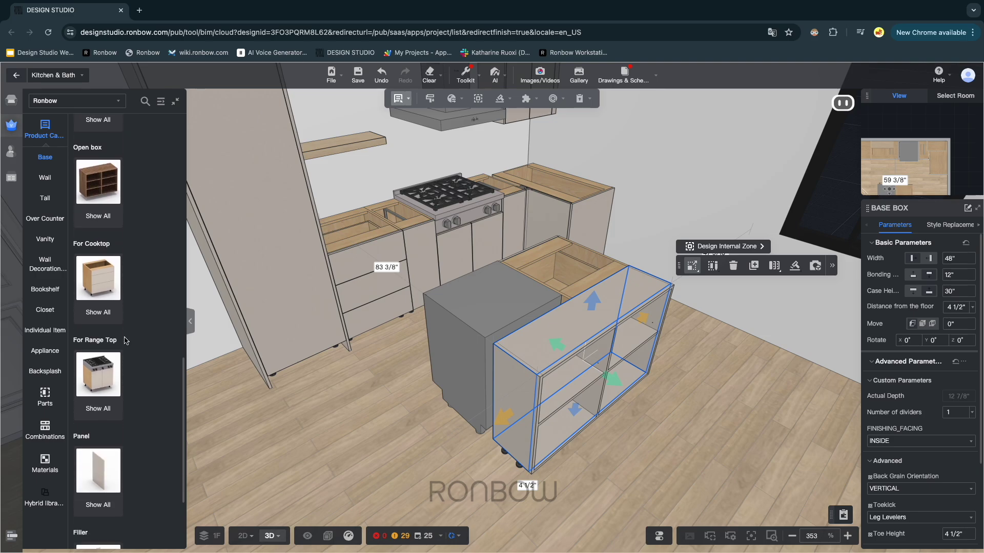
{"action": "left_click", "coordinate": [102, 469]}
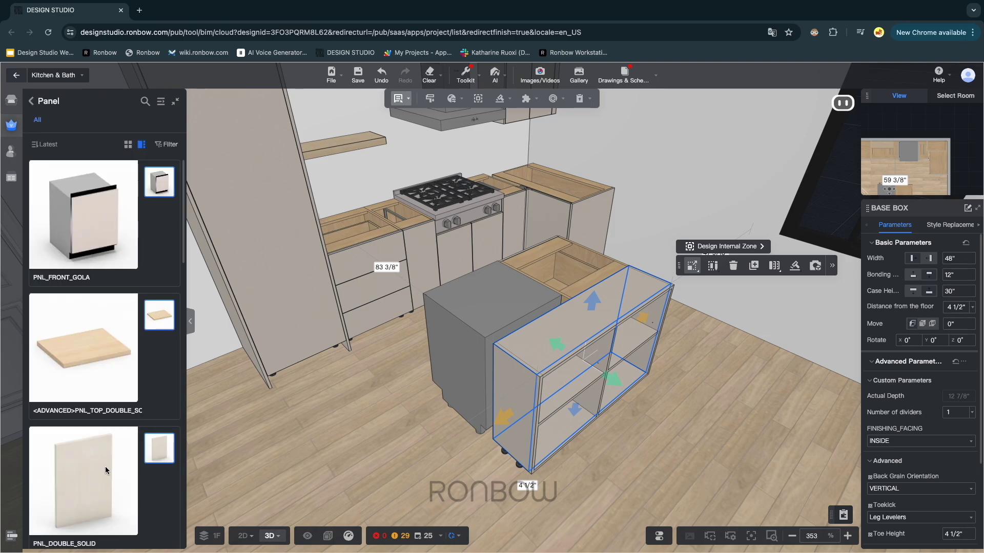
{"action": "left_click_drag", "start_coordinate": [185, 262], "coordinate": [177, 504]}
{"action": "scroll", "coordinate": [87, 330], "scroll_direction": "up", "scroll_amount": 10}
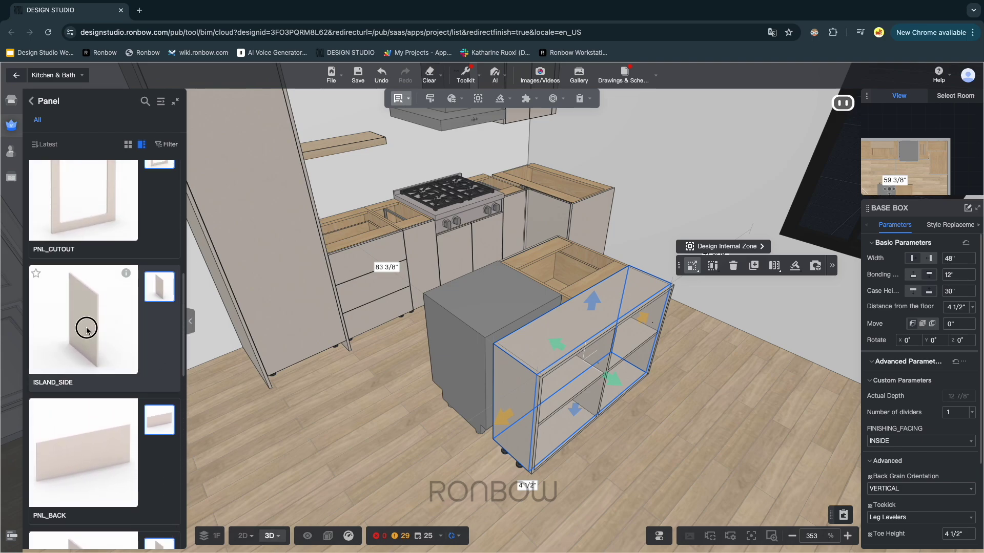
{"action": "left_click", "coordinate": [378, 406]}
{"action": "left_click", "coordinate": [471, 408]}
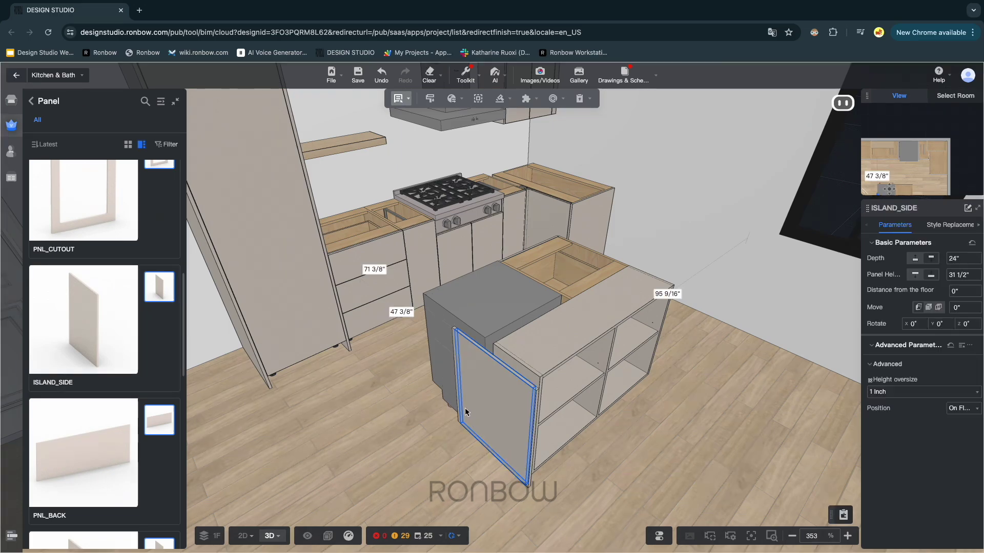
Step: Stretch the appliance-end ISLAND_SIDE panel to cover the island's full depth and height
{"action": "left_click_drag", "start_coordinate": [351, 433], "coordinate": [417, 436]}
{"action": "left_click_drag", "start_coordinate": [488, 381], "coordinate": [432, 380]}
{"action": "left_click_drag", "start_coordinate": [530, 345], "coordinate": [528, 315]}
Step: Place another ISLAND_SIDE panel on the island's drawer-cabinet end and stretch it to 36" deep and 34 1/2" high
{"action": "left_click_drag", "start_coordinate": [687, 382], "coordinate": [449, 374]}
{"action": "left_click", "coordinate": [114, 347]}
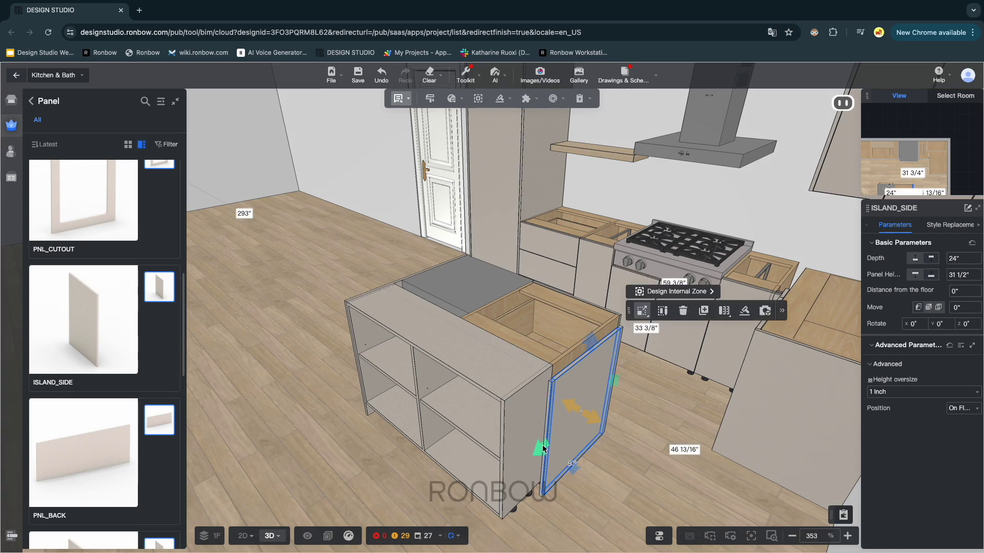
{"action": "left_click", "coordinate": [498, 473]}
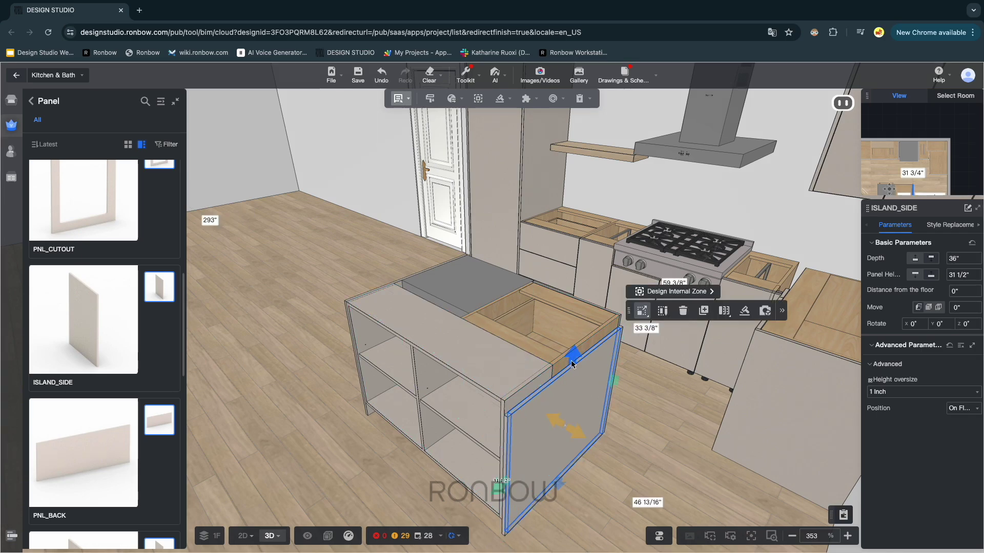
{"action": "left_click_drag", "start_coordinate": [321, 459], "coordinate": [495, 459]}
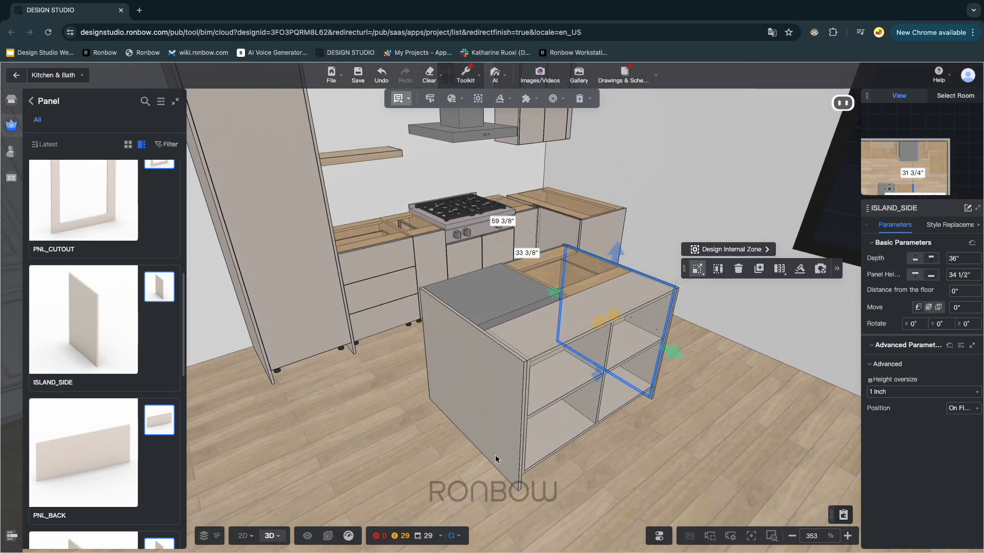
{"action": "left_click_drag", "start_coordinate": [669, 473], "coordinate": [655, 468]}
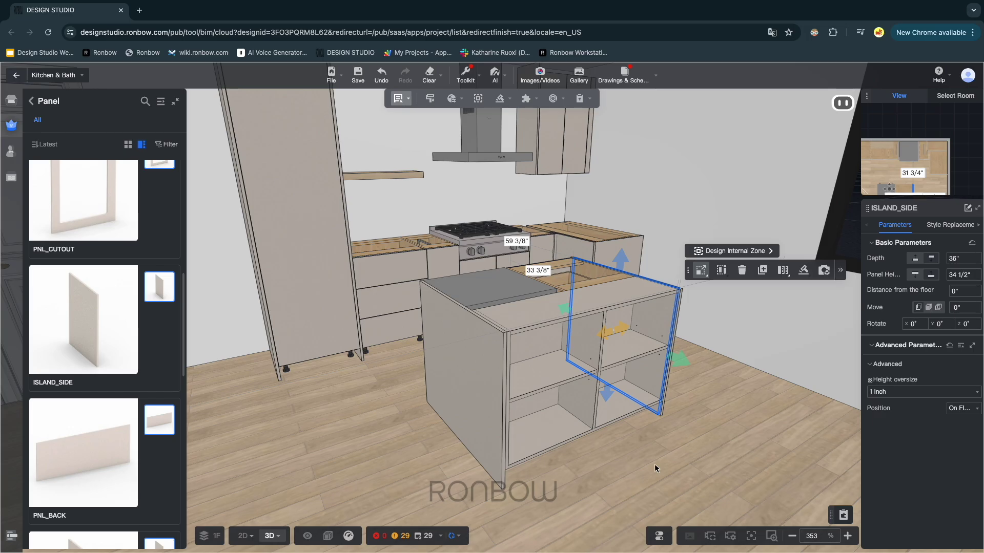
{"action": "left_click_drag", "start_coordinate": [661, 471], "coordinate": [145, 507]}
{"action": "left_click_drag", "start_coordinate": [606, 430], "coordinate": [215, 429]}
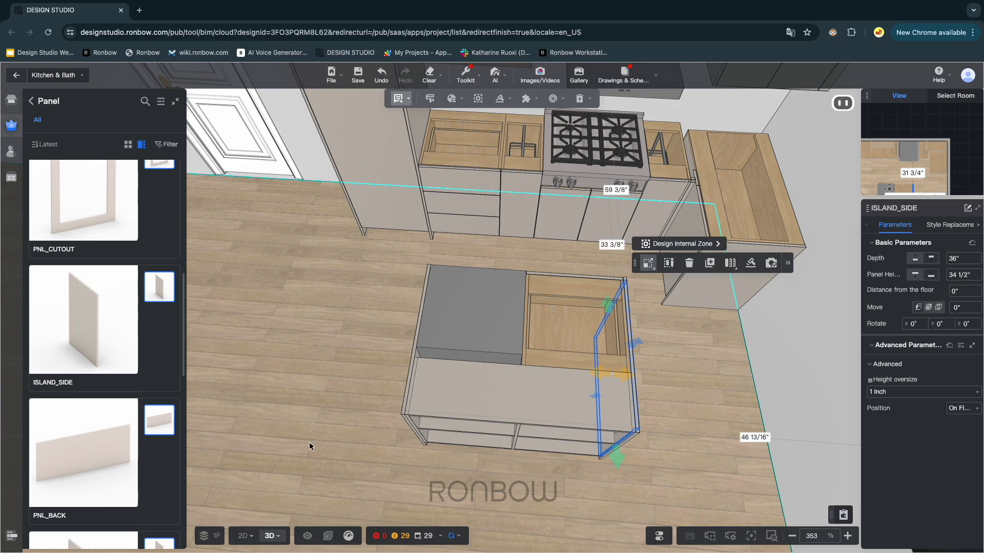